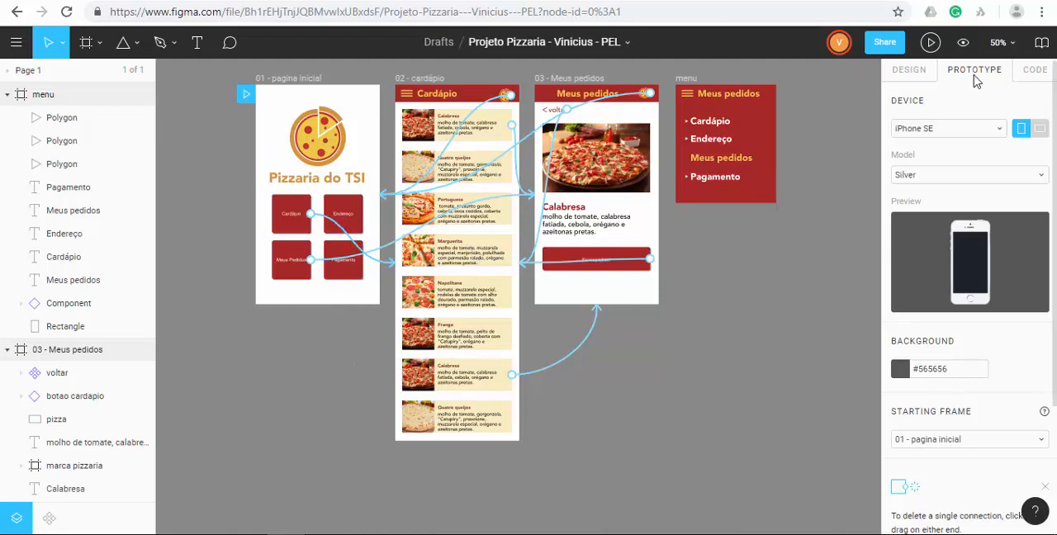
Compare the design and prototype views, and collapse the menu, 03 - Meus pedidos and 02 - cardápio frames in the layer list.
left_click(910, 71)
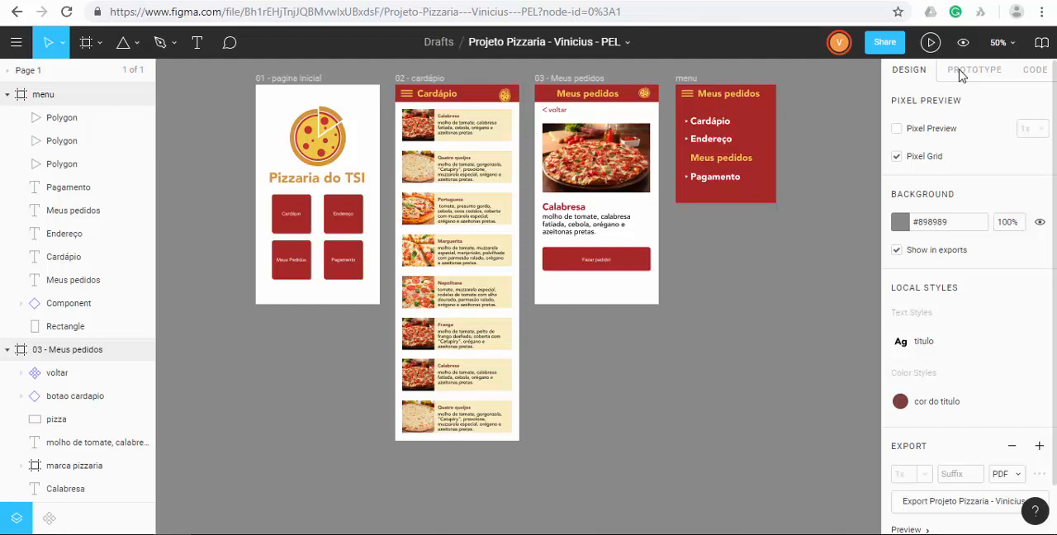
left_click(961, 73)
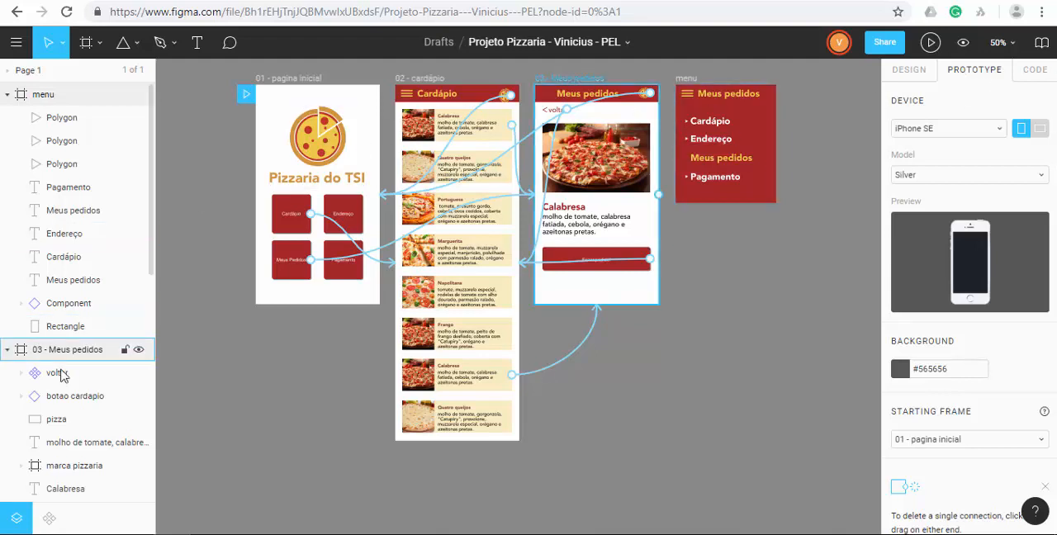
left_click(7, 95)
left_click(7, 118)
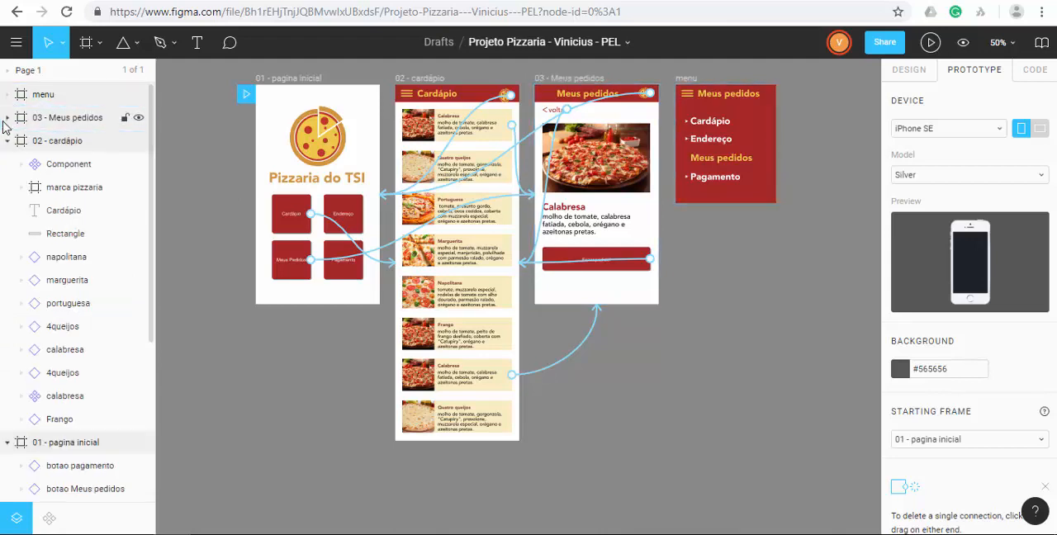
left_click(7, 141)
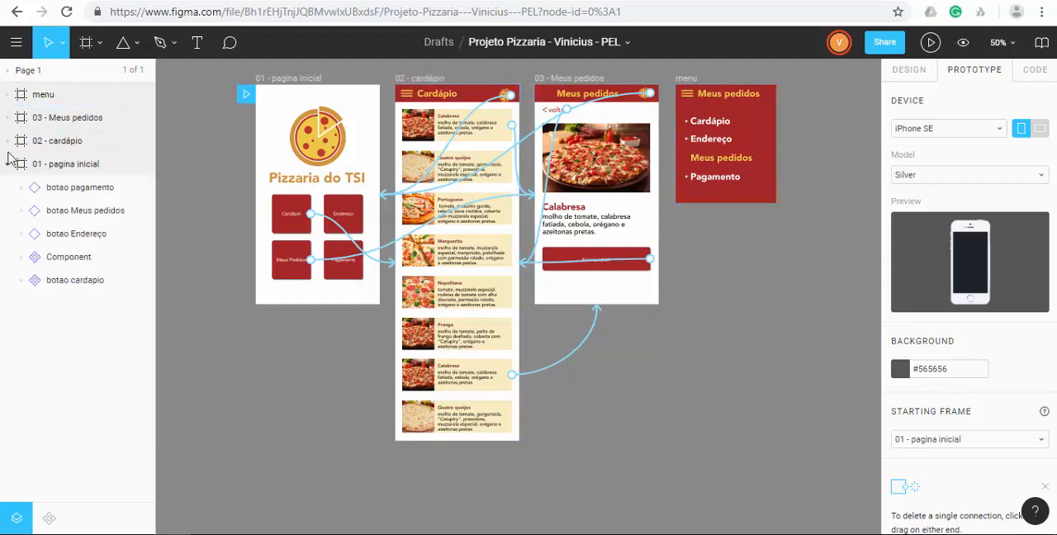
Inspect the layers of the 01 - pagina inicial frame one by one and collapse that frame.
left_click(34, 188)
left_click(37, 213)
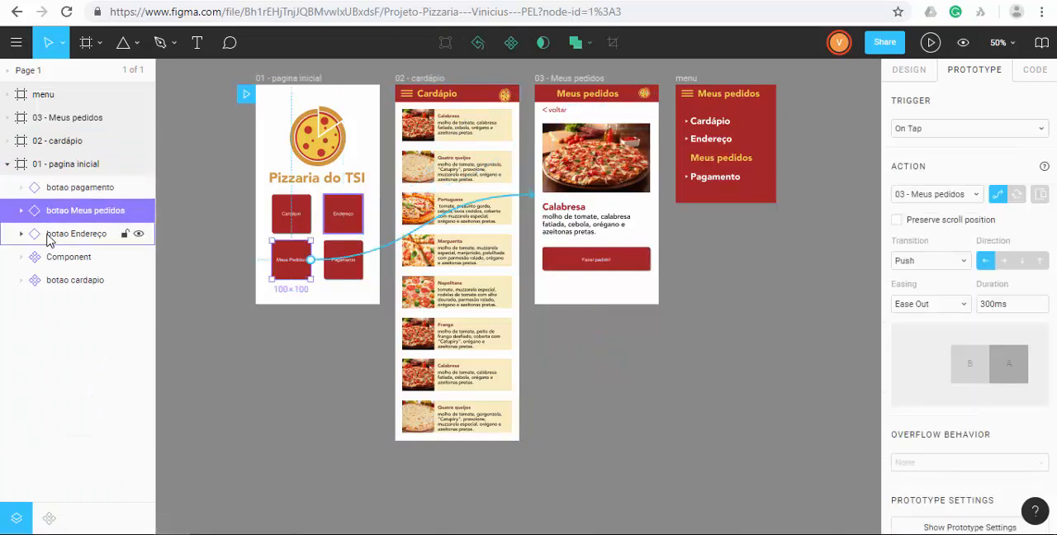
left_click(41, 234)
left_click(46, 257)
left_click(56, 281)
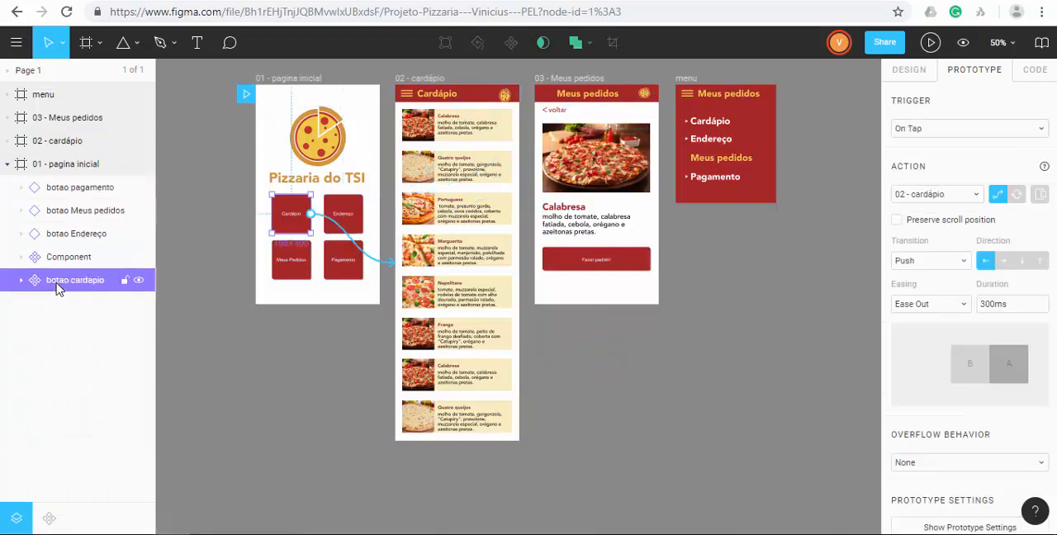
left_click(8, 165)
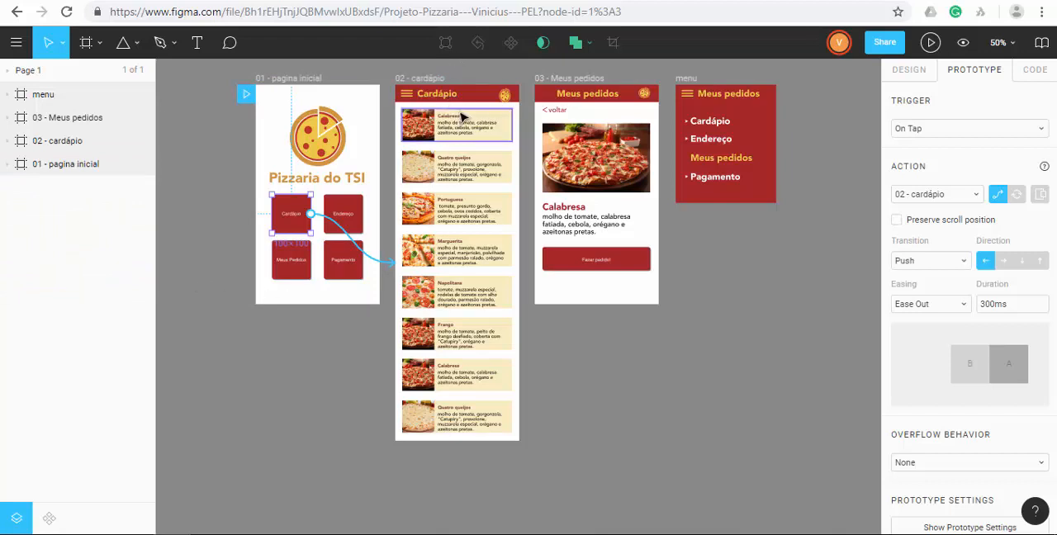
Move the pizza logo in the 02 - cardápio header to align with the right edge of the pizza cards.
left_click(502, 99)
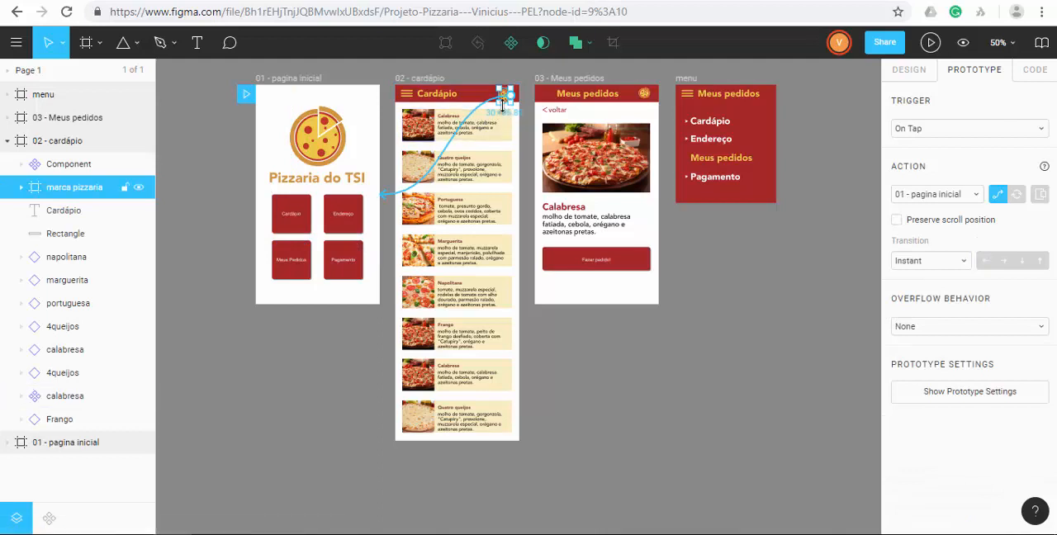
left_click_drag(502, 101, 505, 100)
left_click(446, 79)
left_click(651, 345)
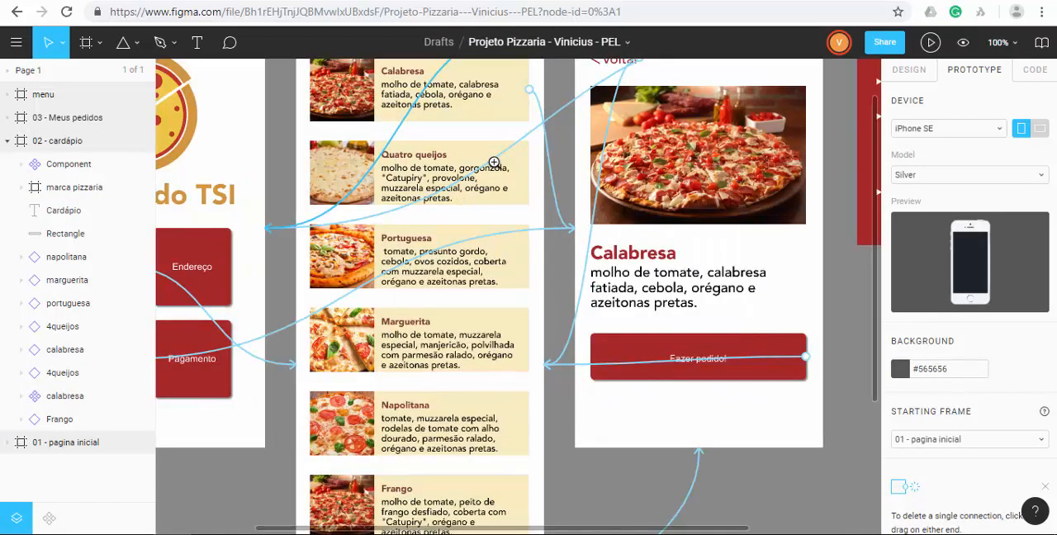
left_click(496, 163)
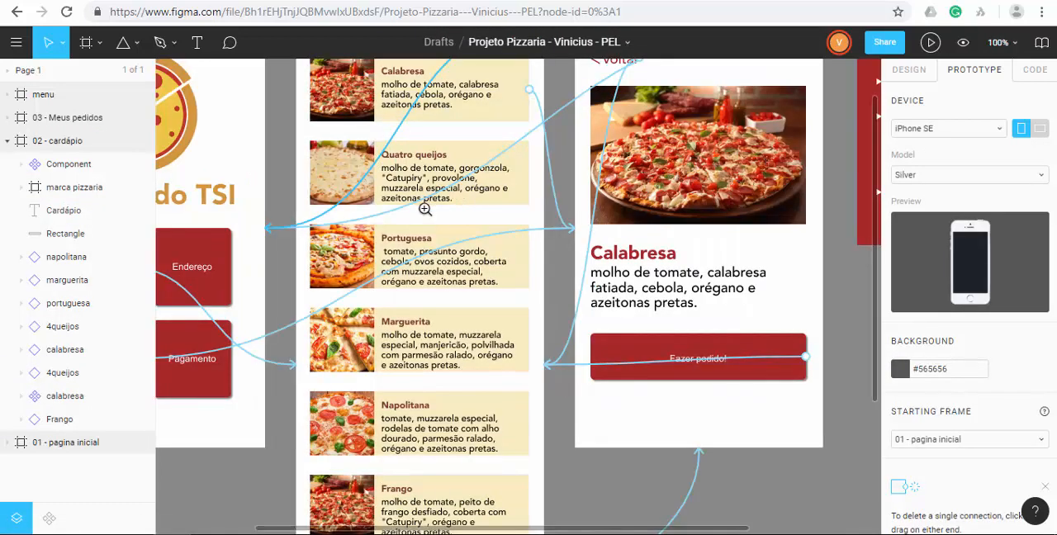
left_click(424, 209)
scroll(422, 223, "up", 8)
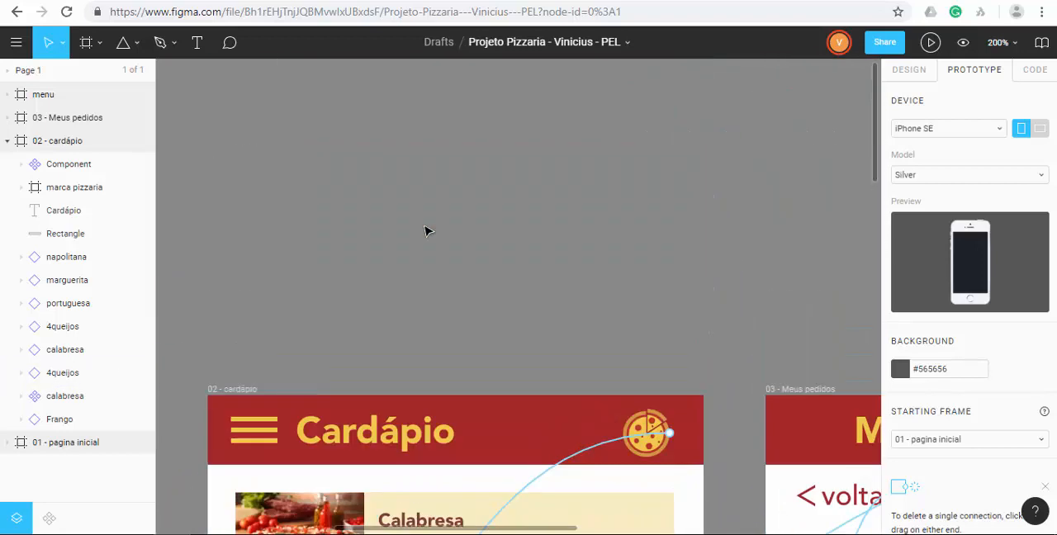
scroll(425, 230, "down", 3)
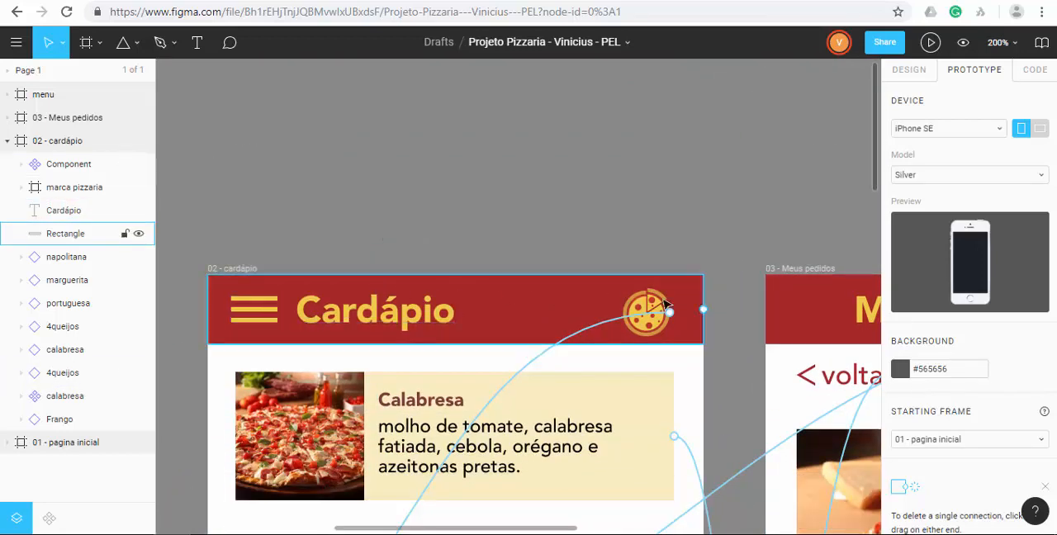
left_click(673, 303)
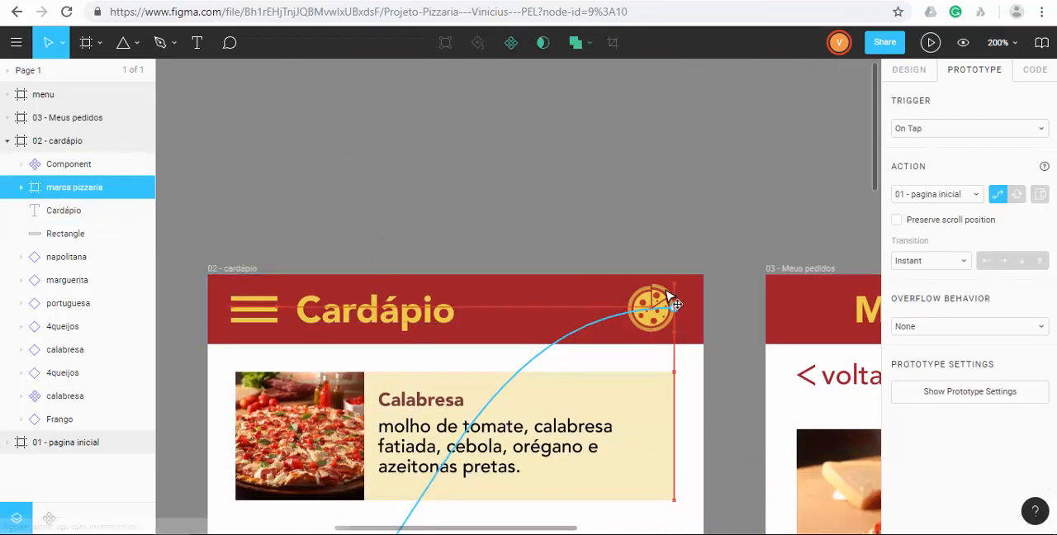
left_click(653, 217)
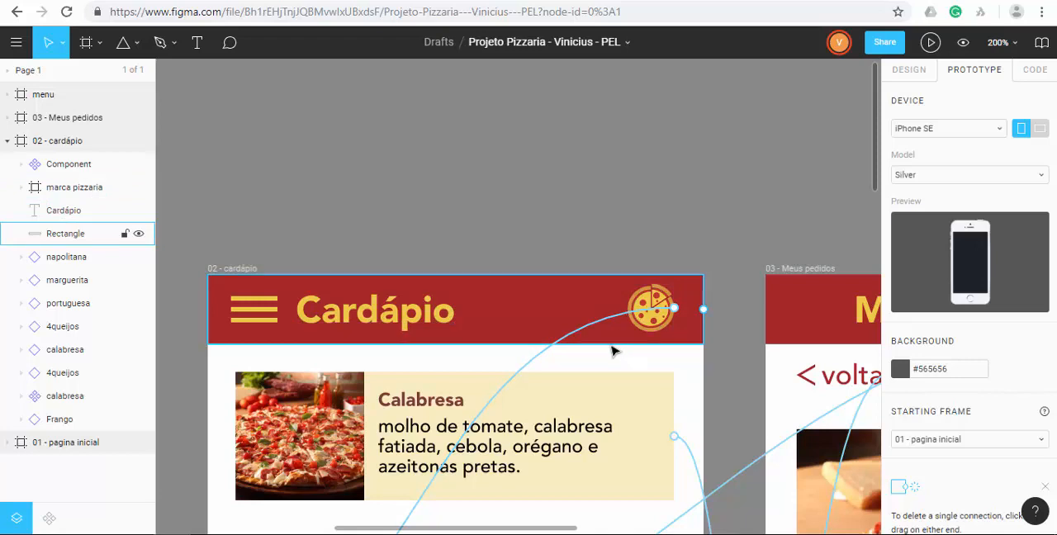
Examine the 02 - cardápio frame's full pizza list, from its header down to the last items.
scroll(616, 348, "down", 1)
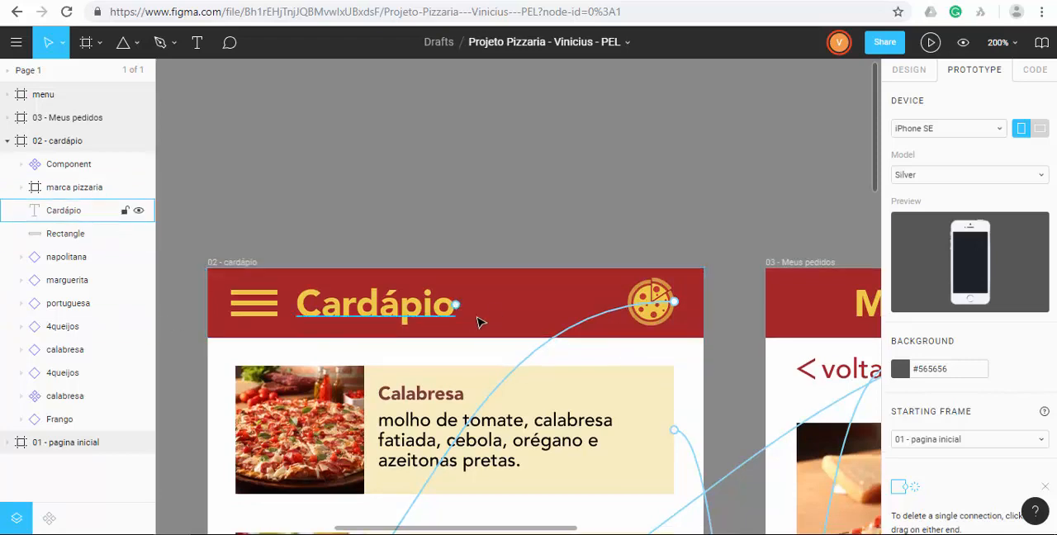
scroll(551, 330, "down", 2)
scroll(552, 330, "down", 1)
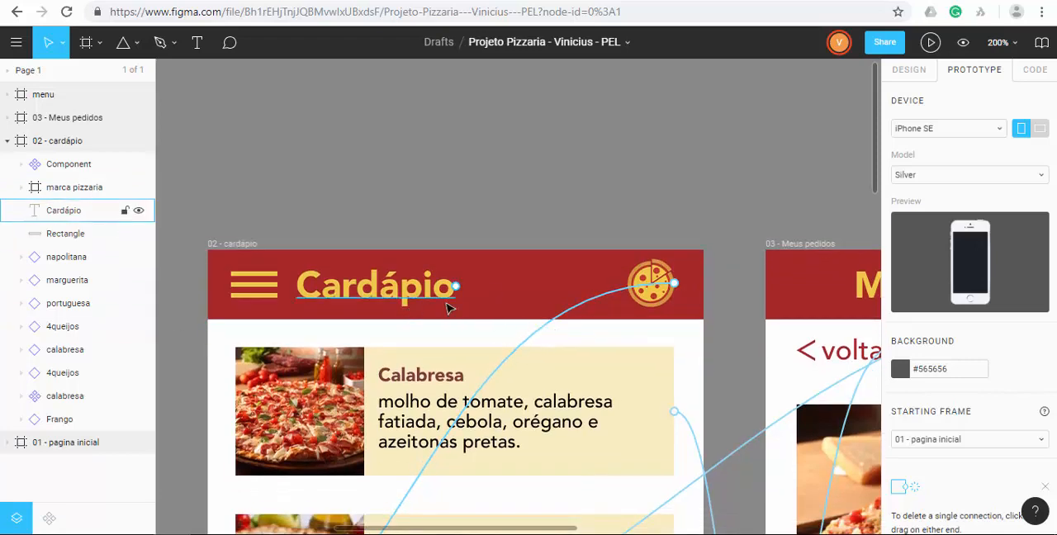
scroll(447, 307, "down", 15)
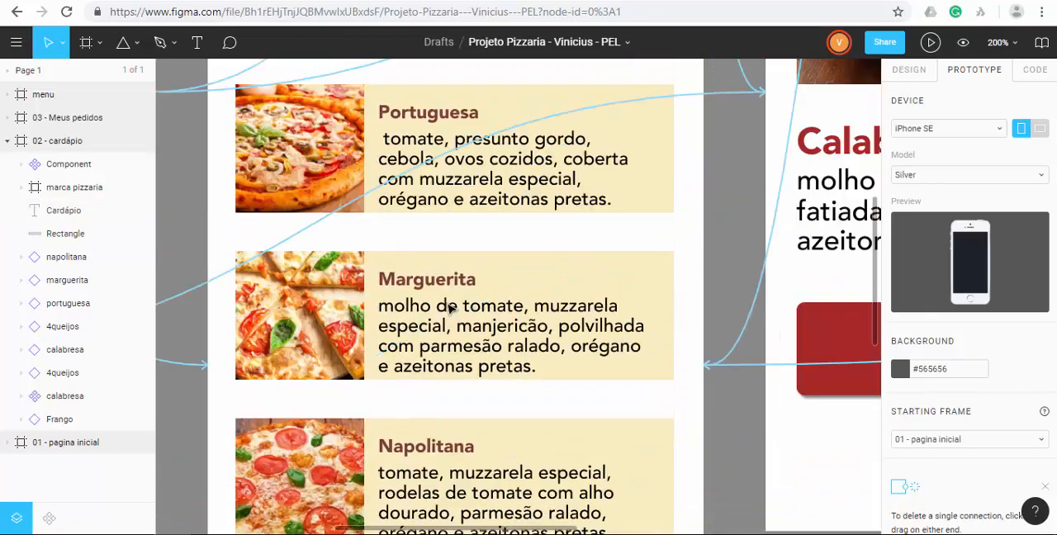
scroll(447, 307, "down", 4)
scroll(451, 307, "up", 4)
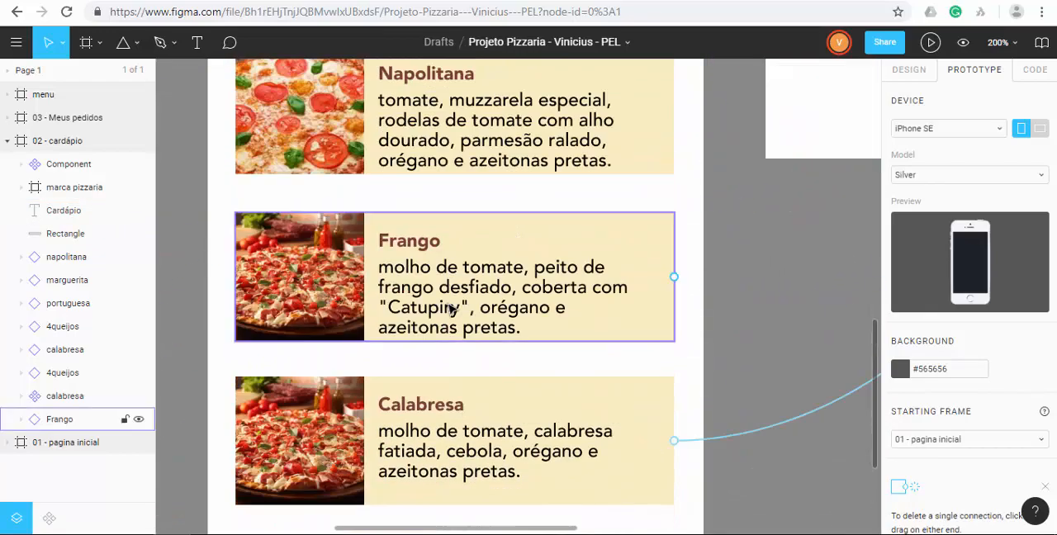
scroll(455, 307, "down", 7)
scroll(459, 306, "up", 6)
scroll(461, 308, "down", 8)
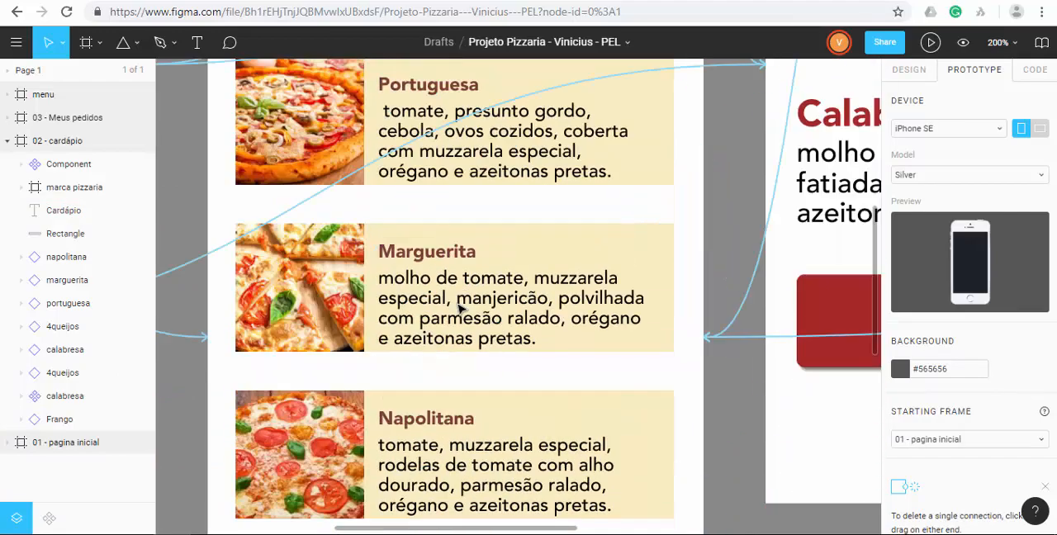
scroll(460, 308, "down", 9)
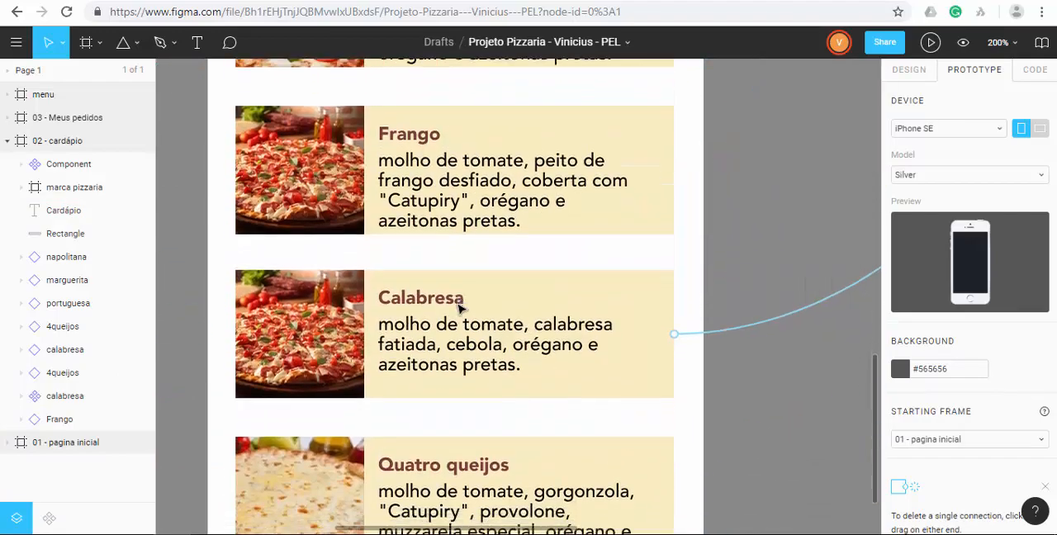
scroll(460, 309, "up", 12)
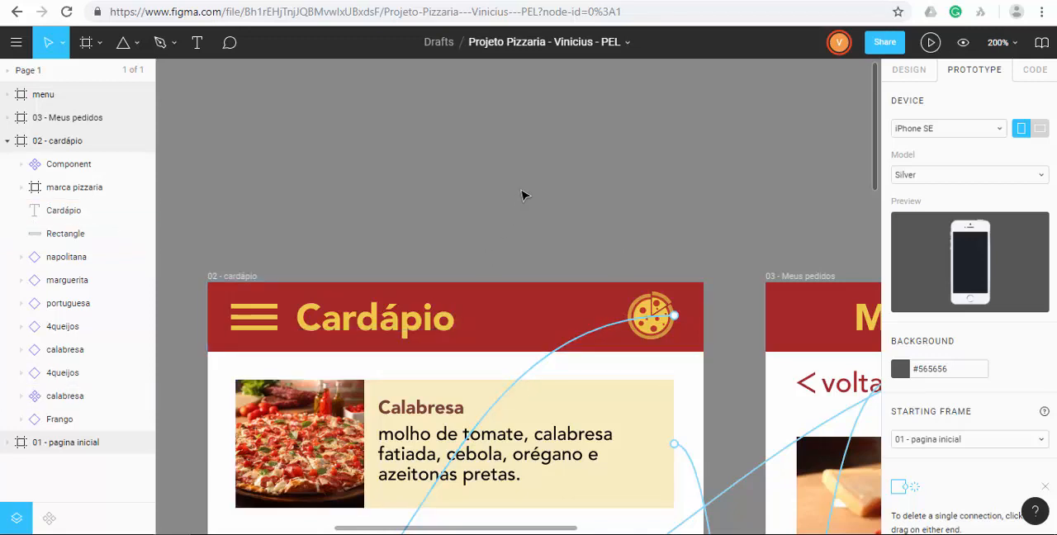
key("shift+0")
scroll(607, 202, "down", 3)
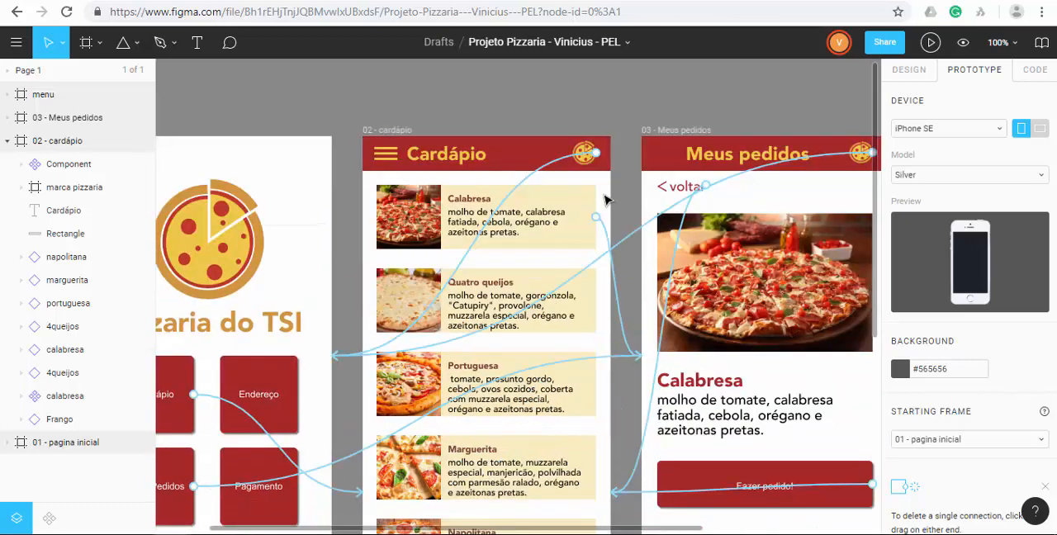
scroll(601, 223, "down", 1)
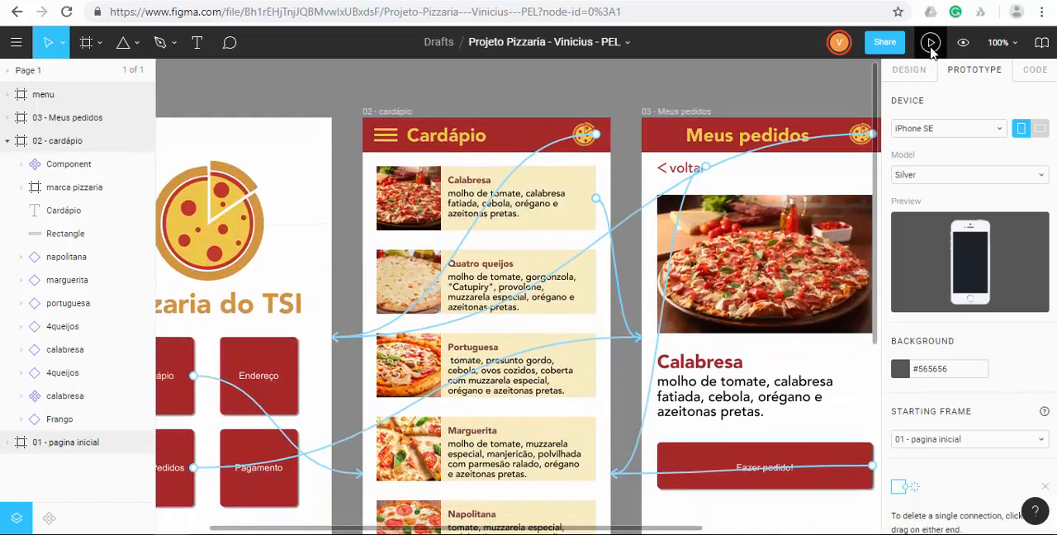
Run the prototype, open the Cardápio screen and check how its header behaves while the pizza list scrolls.
left_click(932, 49)
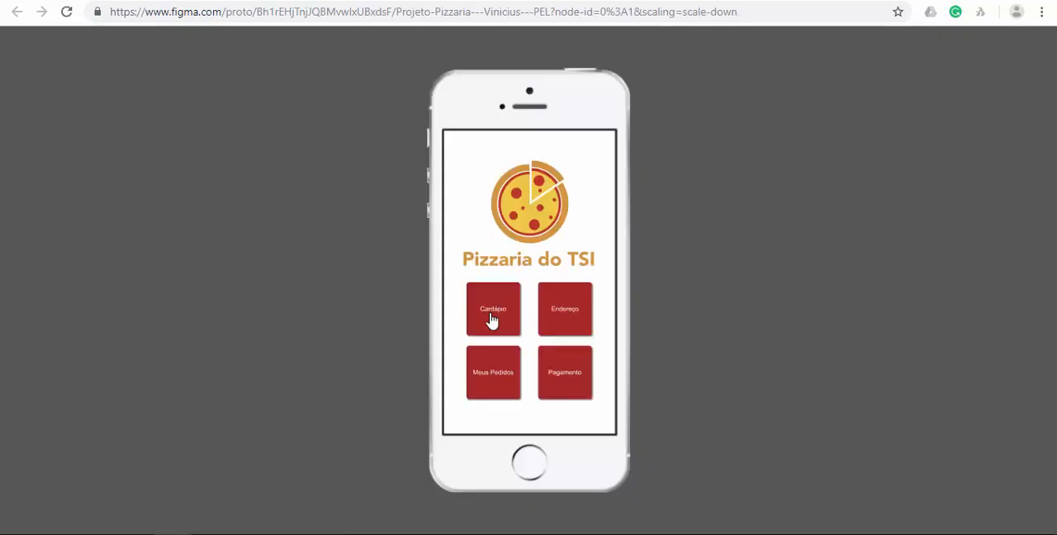
left_click(492, 319)
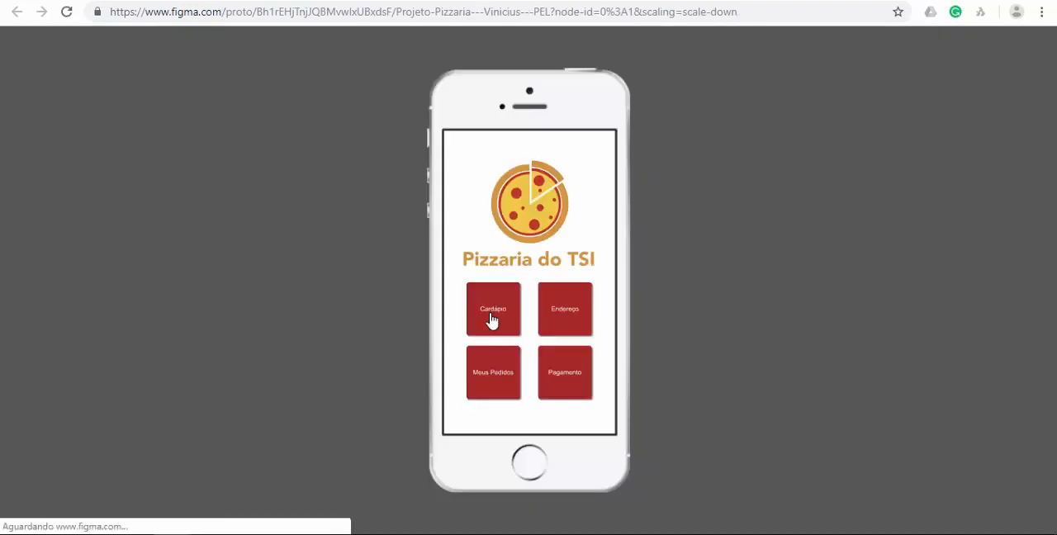
scroll(525, 220, "down", 5)
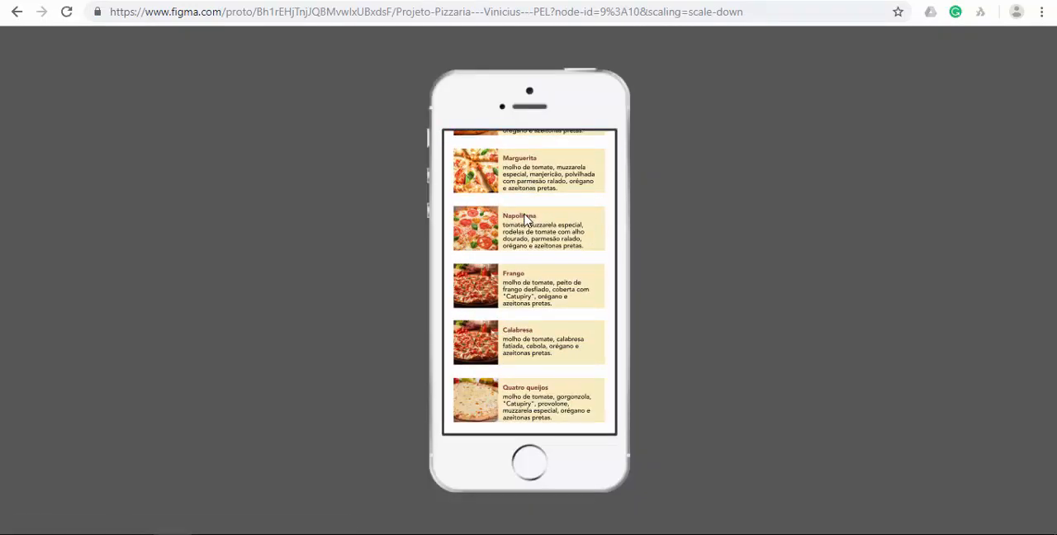
scroll(525, 220, "up", 5)
scroll(525, 219, "down", 6)
scroll(526, 219, "up", 6)
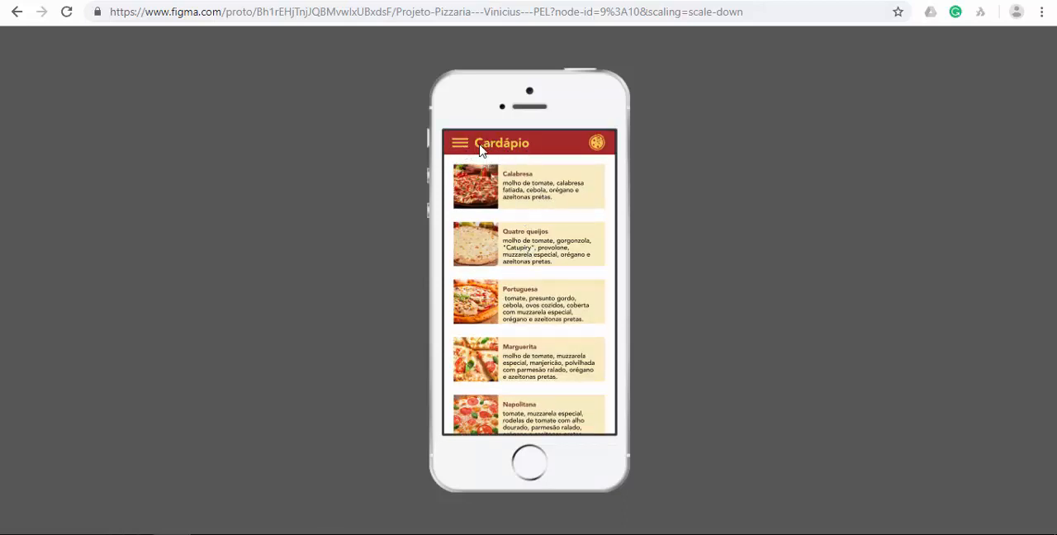
scroll(578, 363, "down", 6)
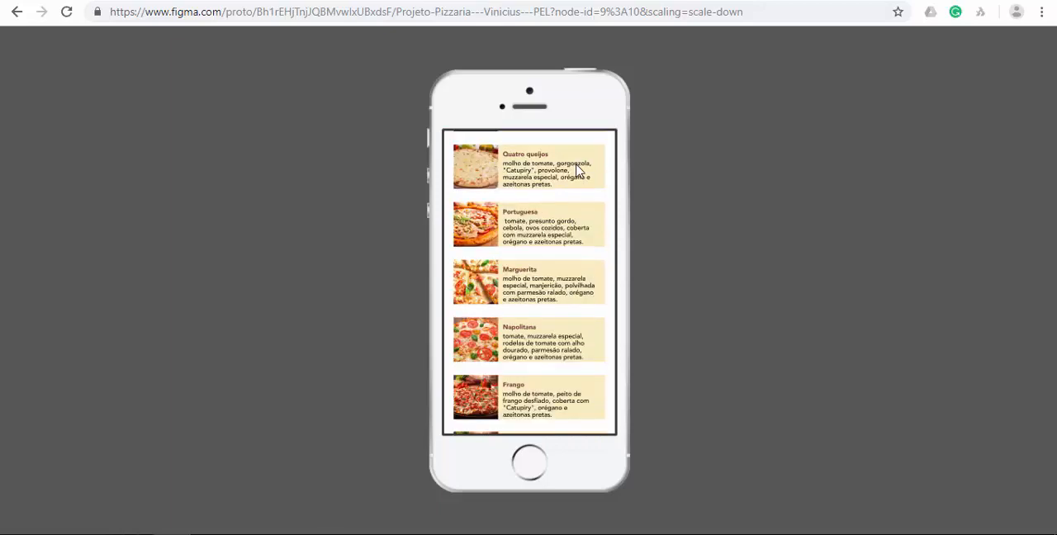
scroll(578, 247, "up", 6)
scroll(578, 179, "down", 5)
scroll(578, 176, "up", 5)
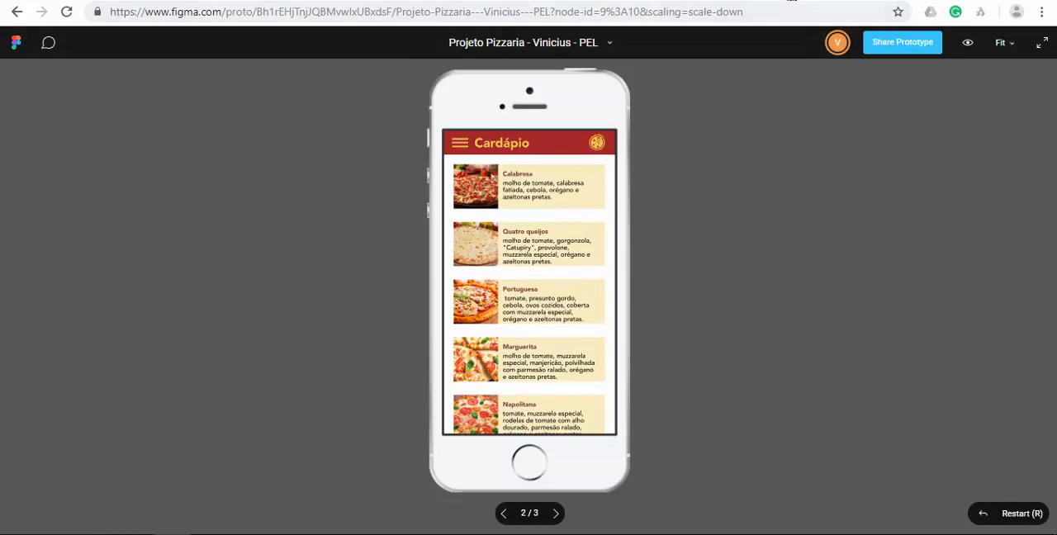
Fix the position when scrolling of the 02 - cardápio header's menu icon, Cardápio title, pizza logo and background rectangle.
left_click(785, 1)
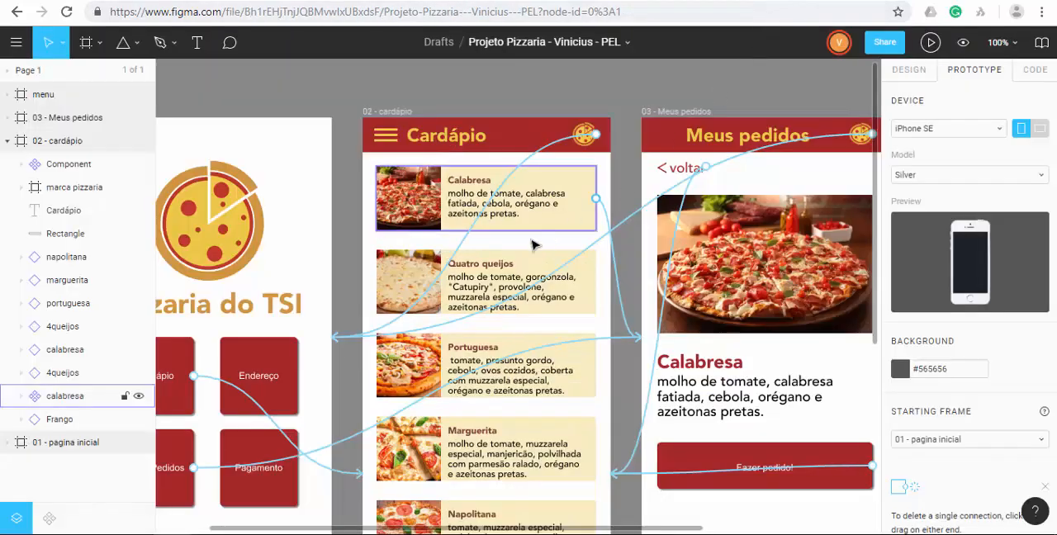
left_click(452, 136)
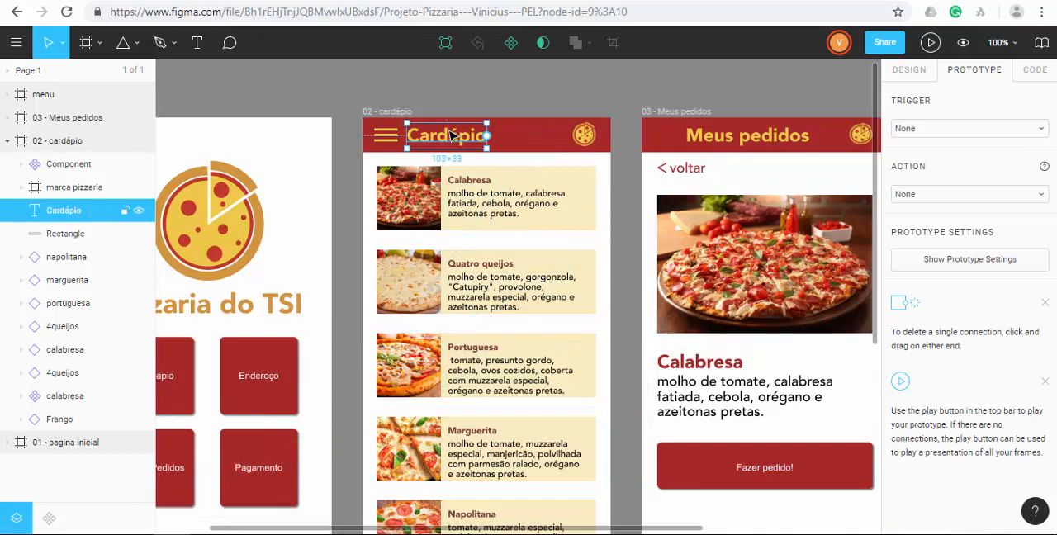
left_click(385, 138, "shift")
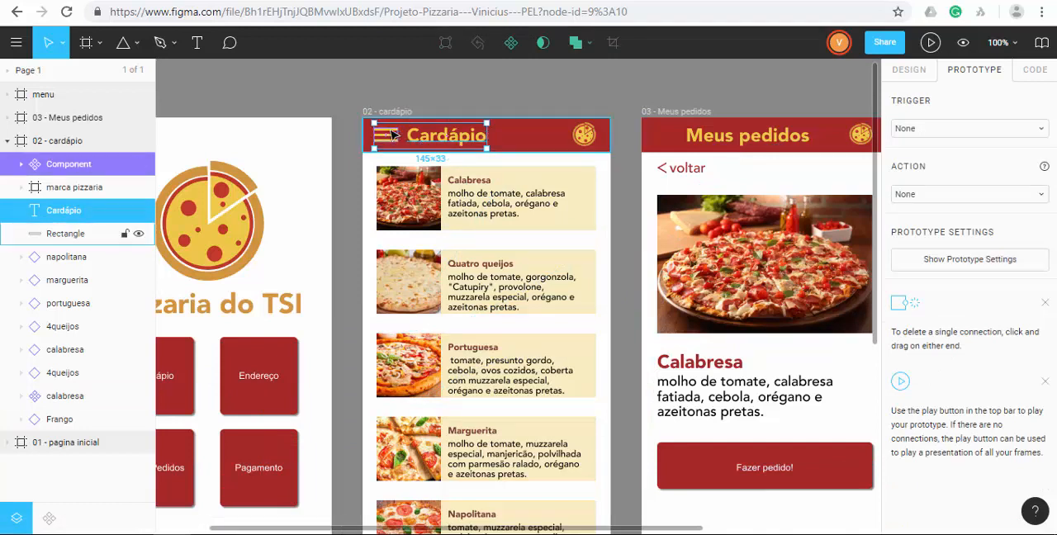
left_click(584, 136, "shift")
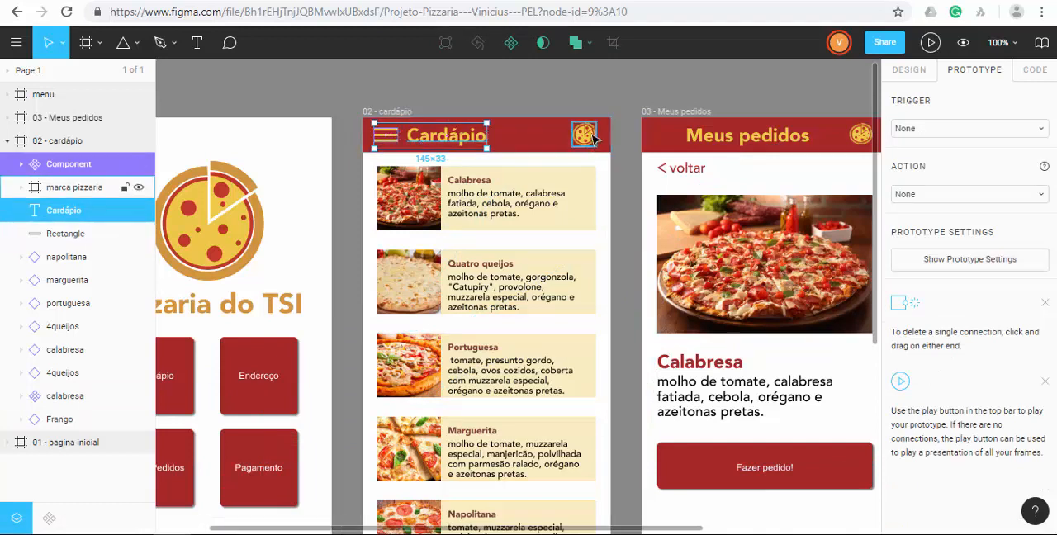
left_click(535, 144, "shift")
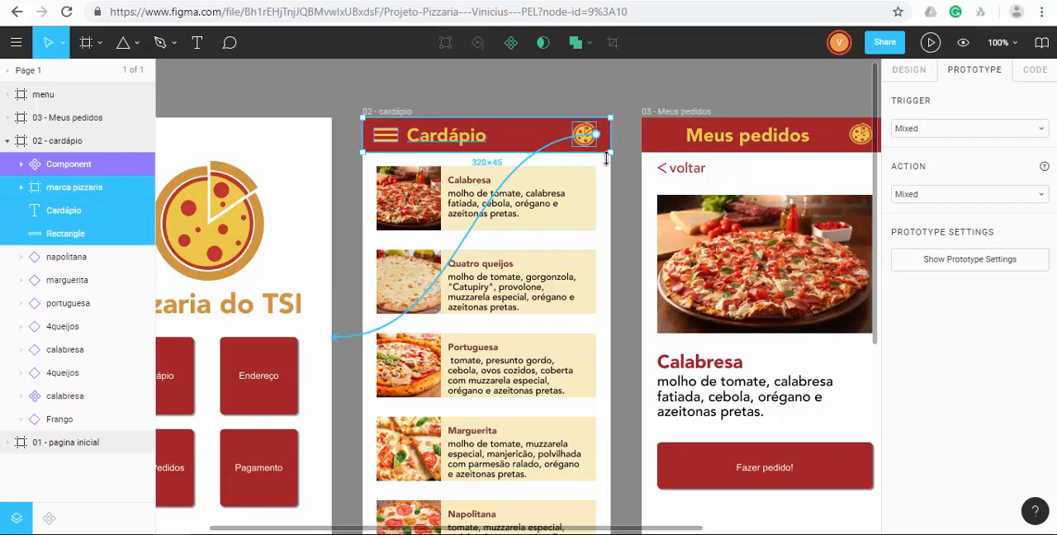
left_click(909, 71)
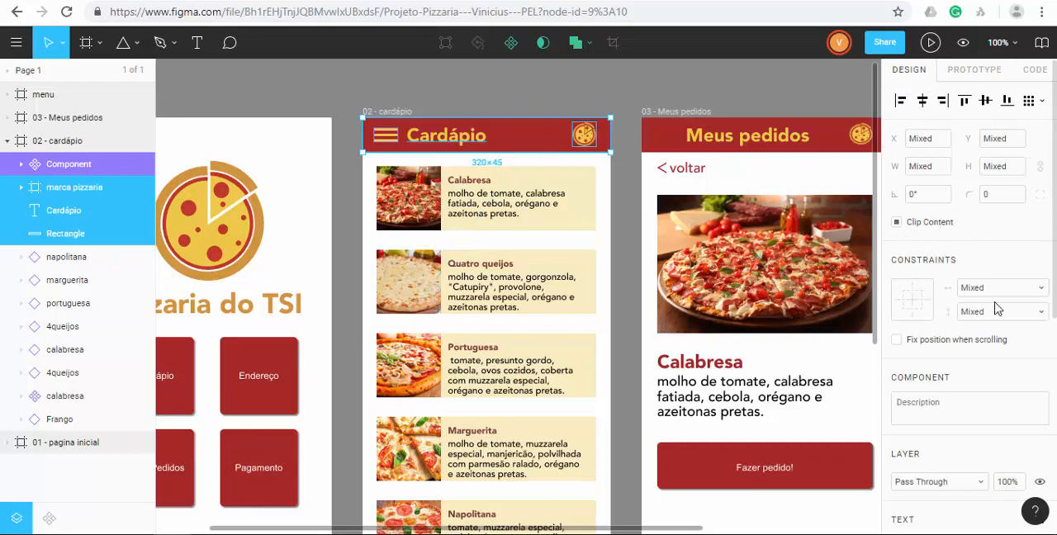
left_click(911, 346)
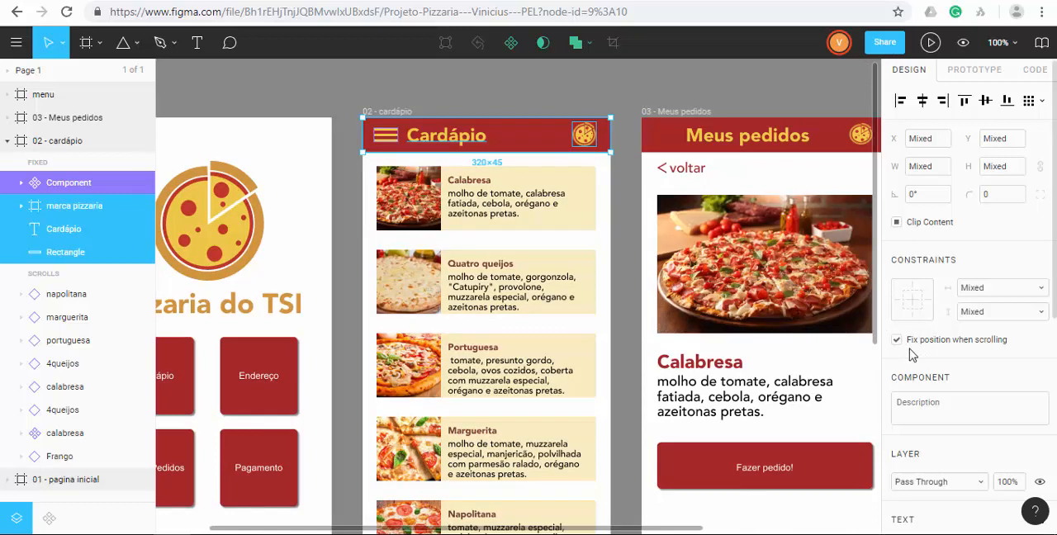
Run the prototype on the Cardápio screen and check the header while scrolling through the pizza list.
left_click(931, 43)
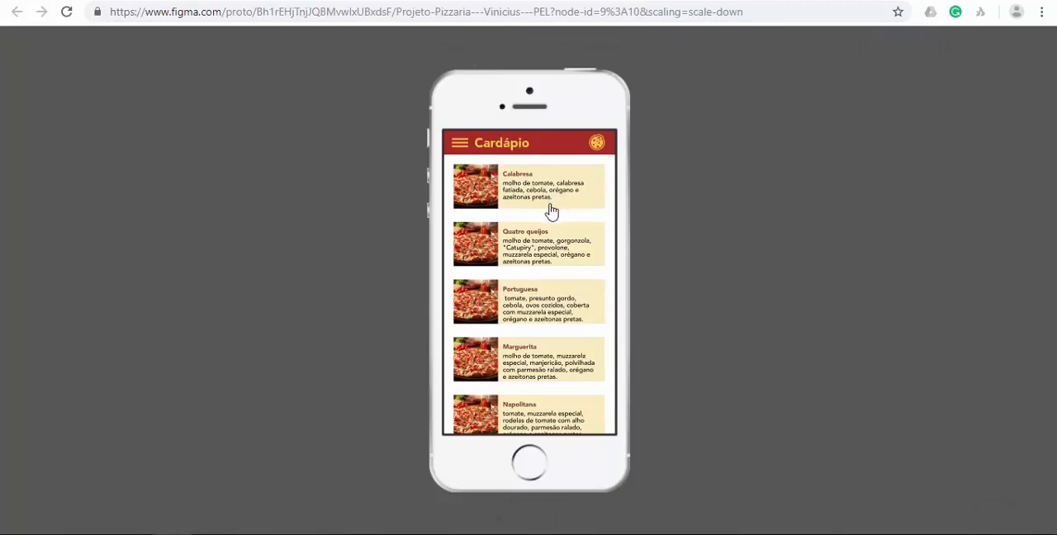
scroll(541, 220, "down", 2)
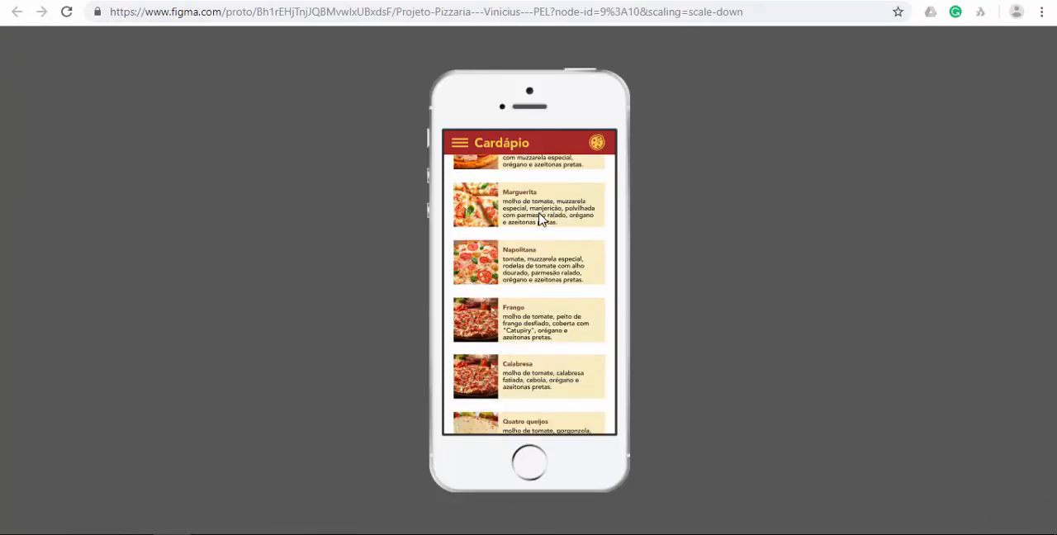
scroll(541, 220, "down", 7)
scroll(541, 220, "up", 1)
scroll(537, 222, "down", 2)
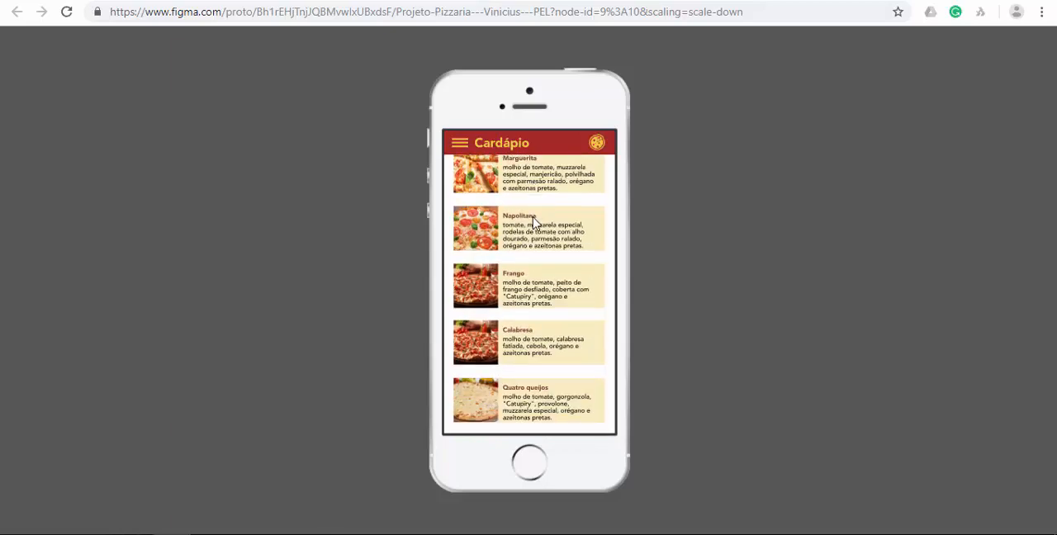
scroll(535, 225, "up", 2)
scroll(534, 225, "down", 6)
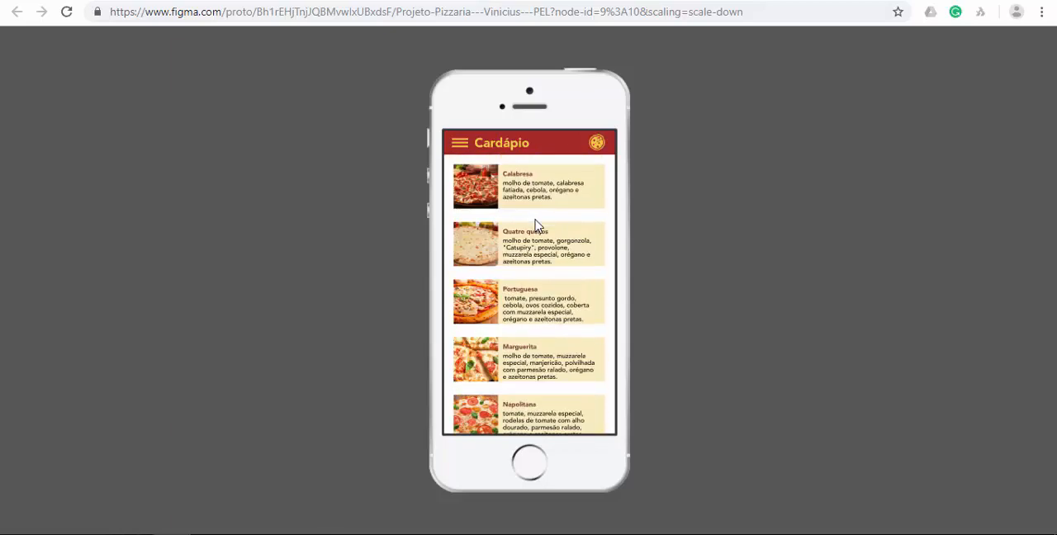
scroll(533, 225, "down", 4)
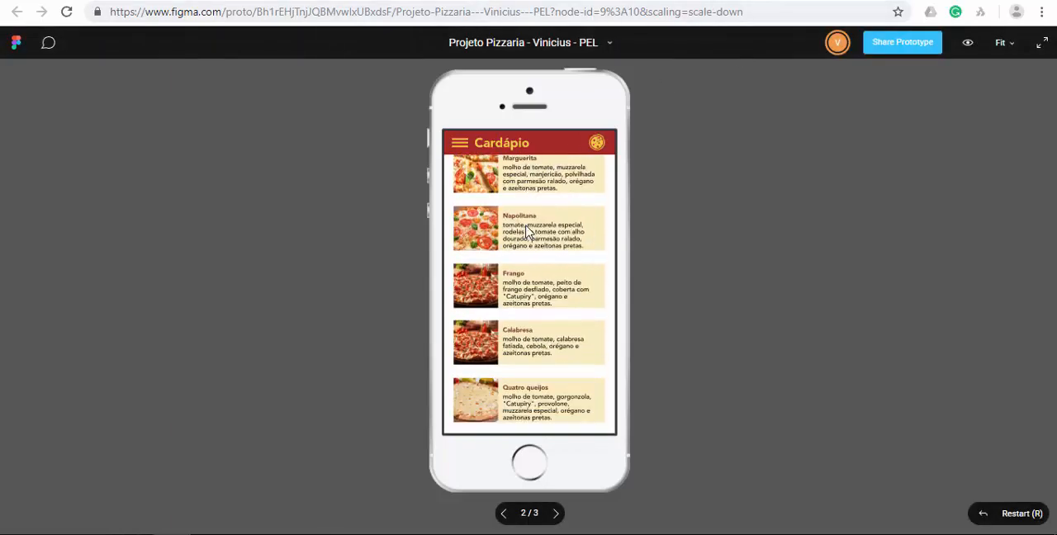
scroll(524, 231, "up", 2)
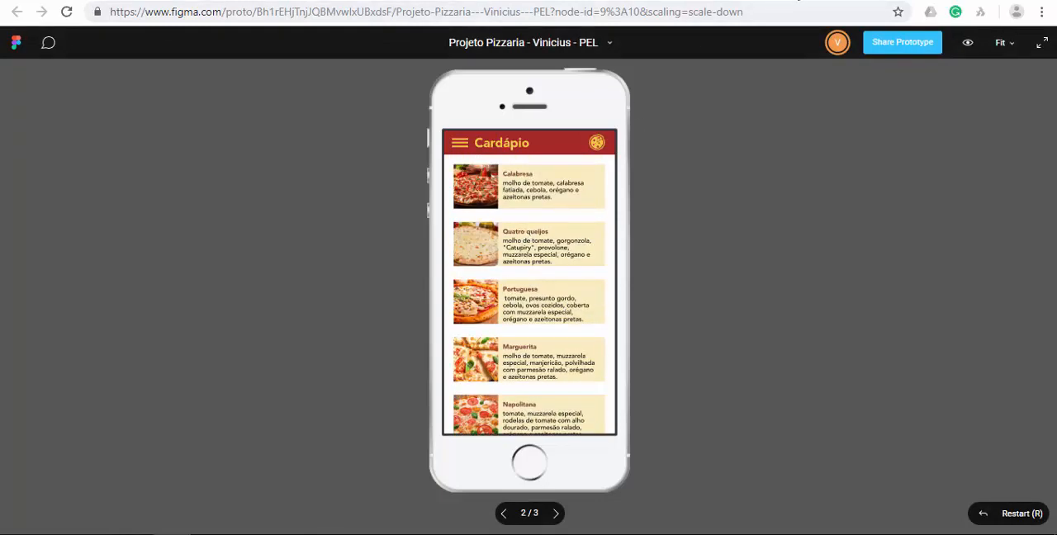
left_click(795, 0)
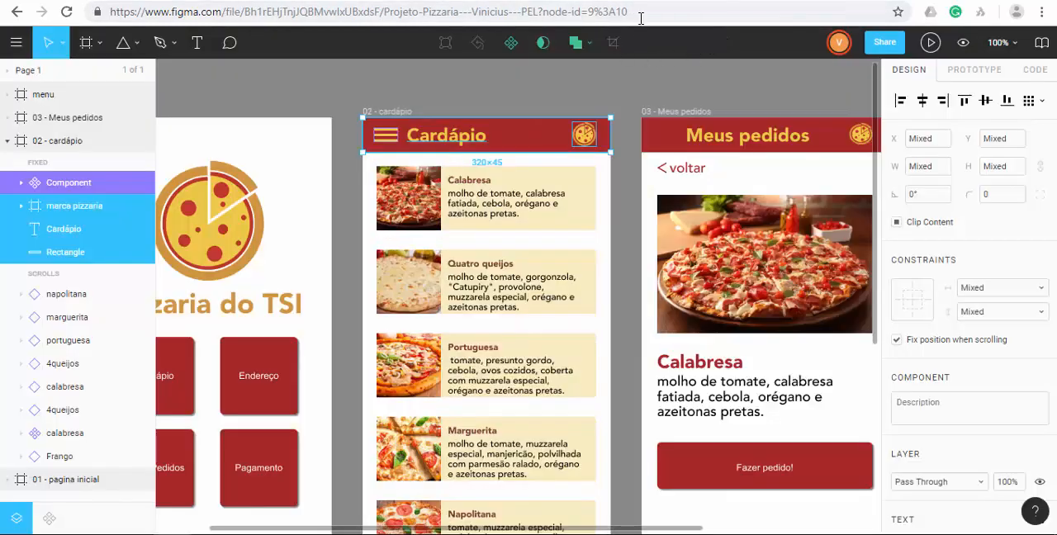
Display the prototype connections across all frames and expand the page list.
left_click(568, 91)
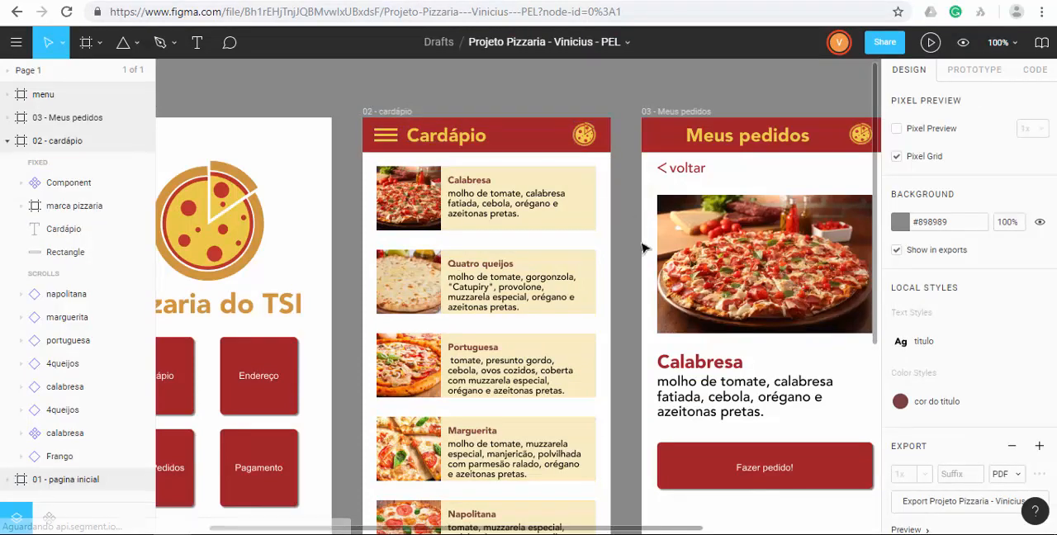
left_click(976, 71)
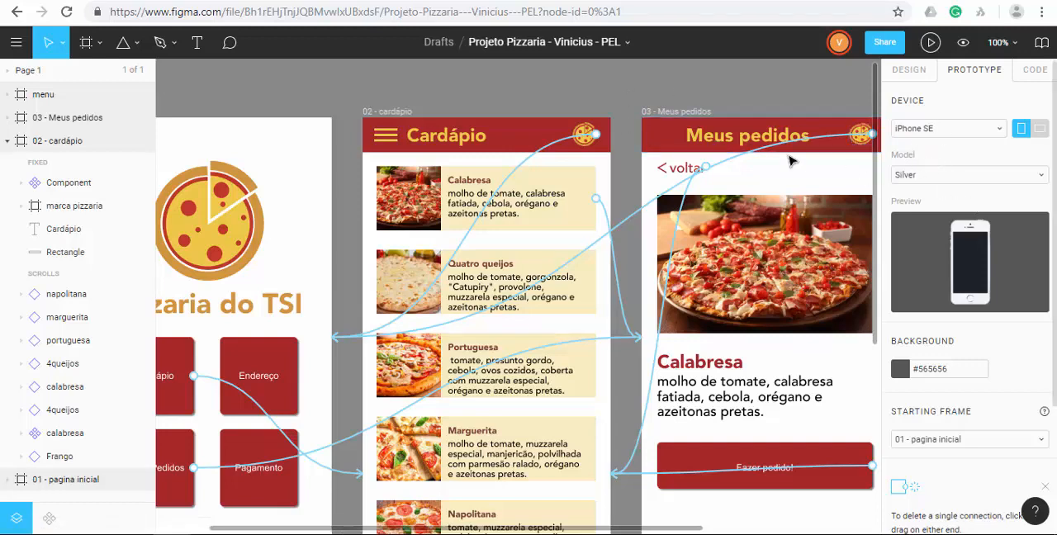
key("ctrl+minus")
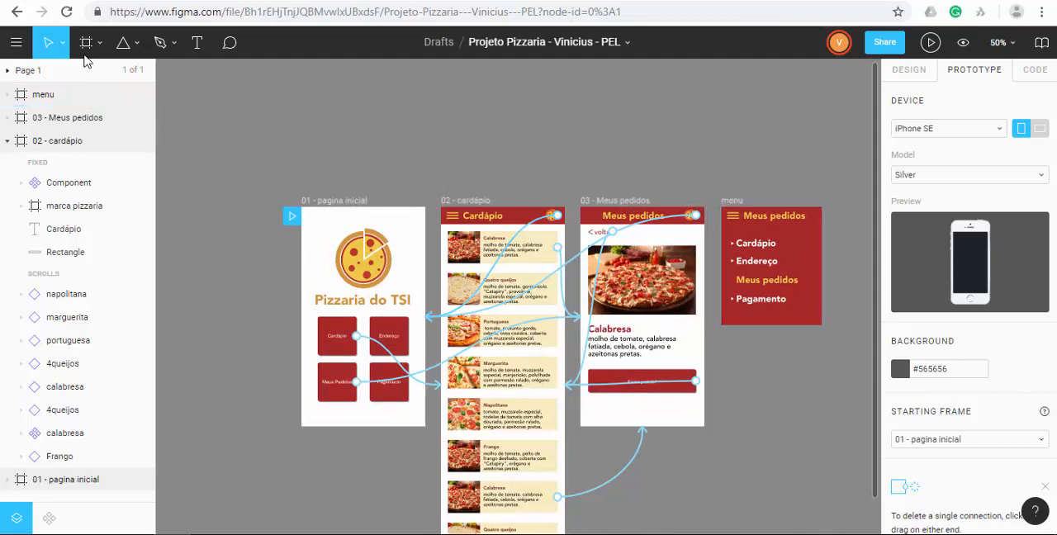
left_click(48, 74)
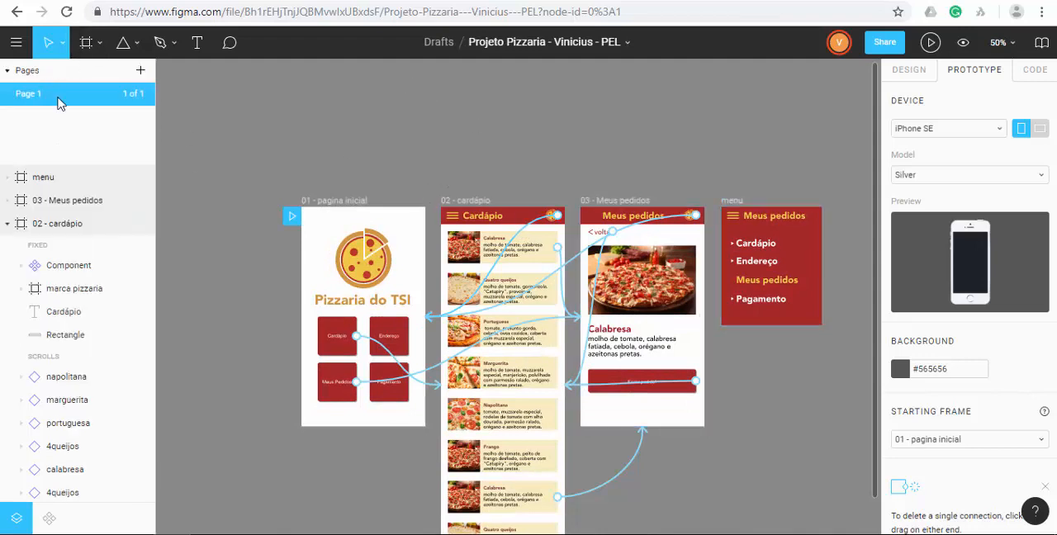
left_click(45, 175)
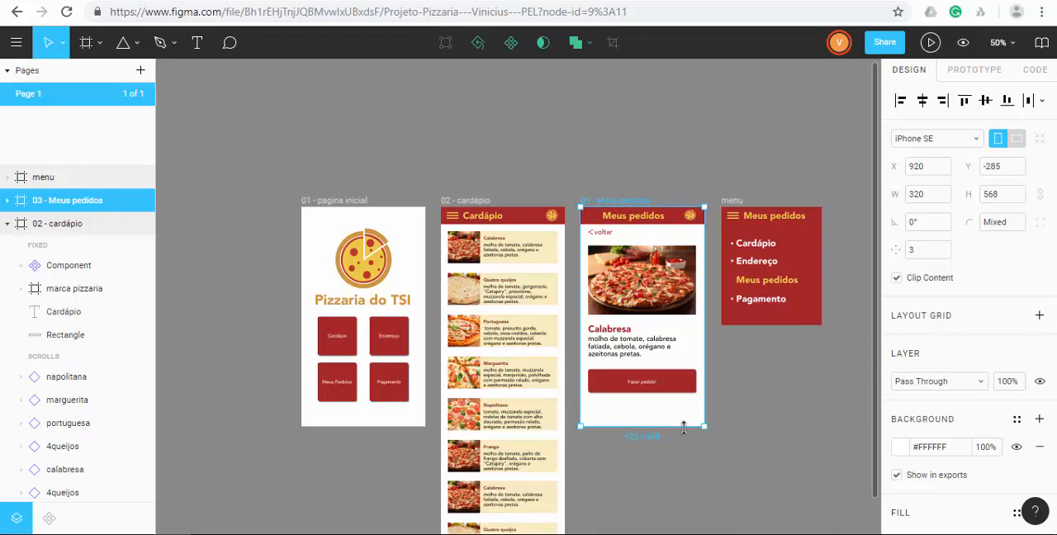
Try stretching the 03 - Meus pedidos frame to a height of 921 and test its scrolling in the prototype.
mouse_move(684, 427)
left_mouse_down()
mouse_move(684, 515)
mouse_move(686, 487)
mouse_move(672, 529)
mouse_move(685, 406)
mouse_move(678, 422)
left_mouse_up()
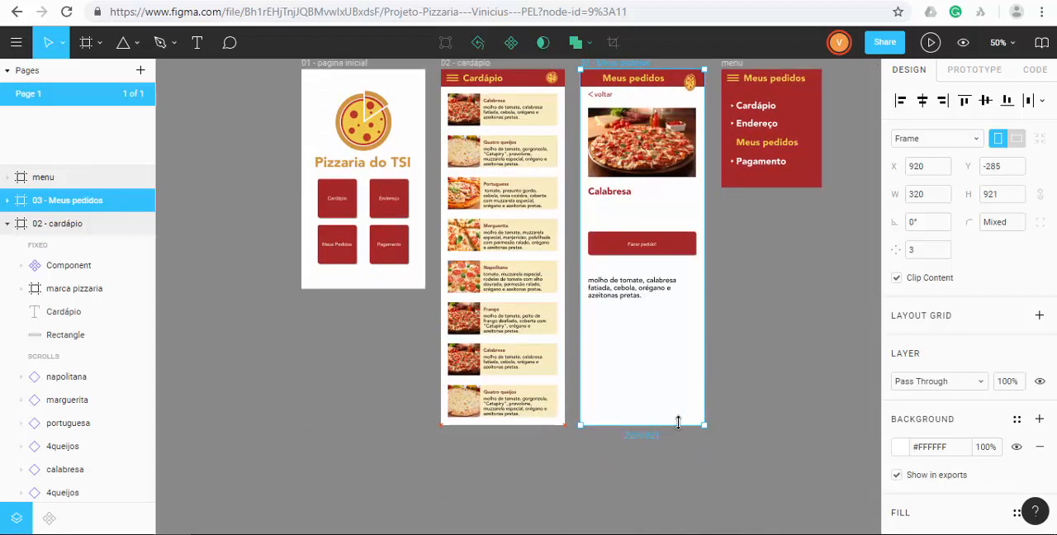
left_click(932, 43)
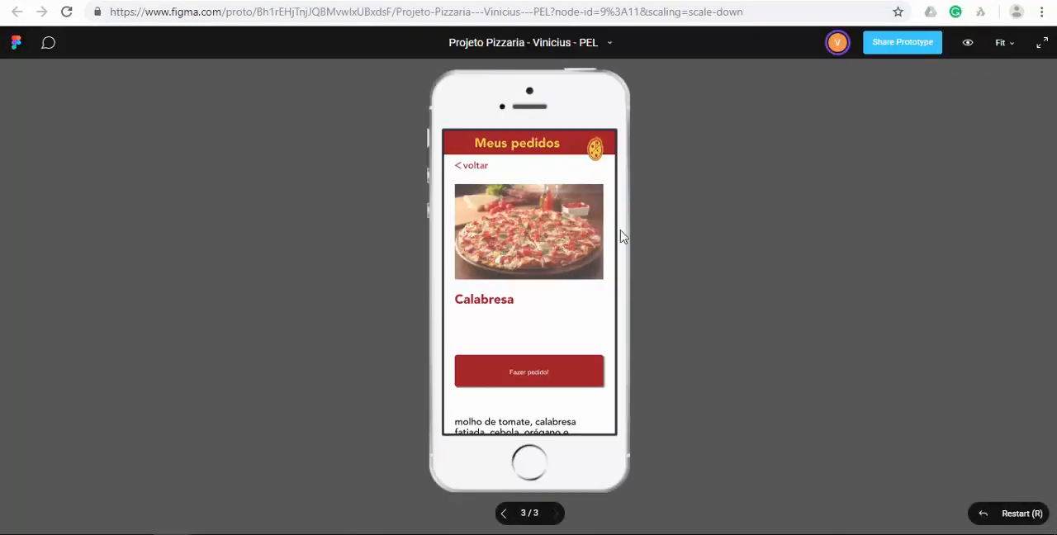
scroll(557, 253, "down", 5)
scroll(557, 253, "up", 5)
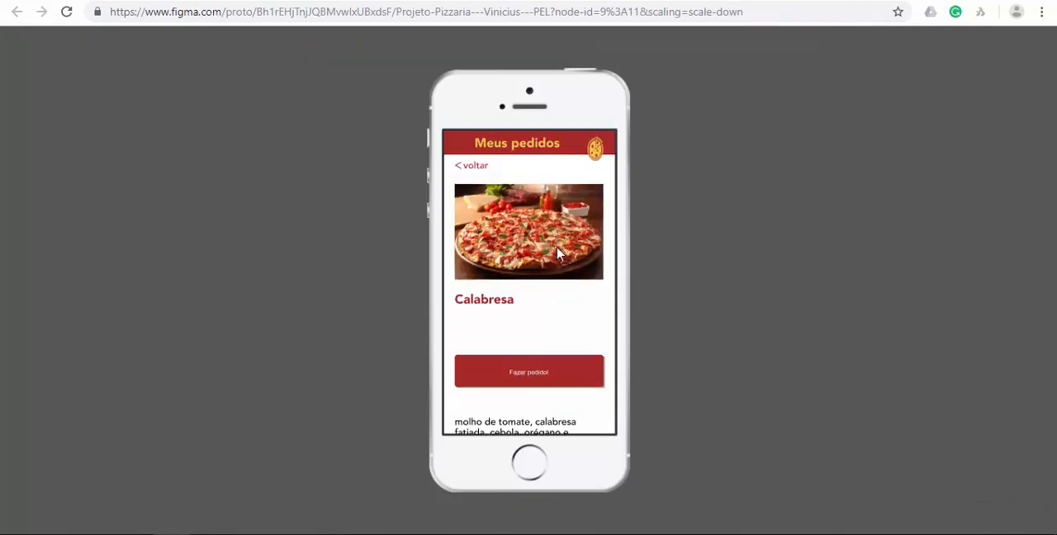
scroll(557, 254, "down", 1)
scroll(557, 253, "up", 1)
Undo the height change of the 03 - Meus pedidos frame and clear the selection.
left_click(798, 1)
key("ctrl+z")
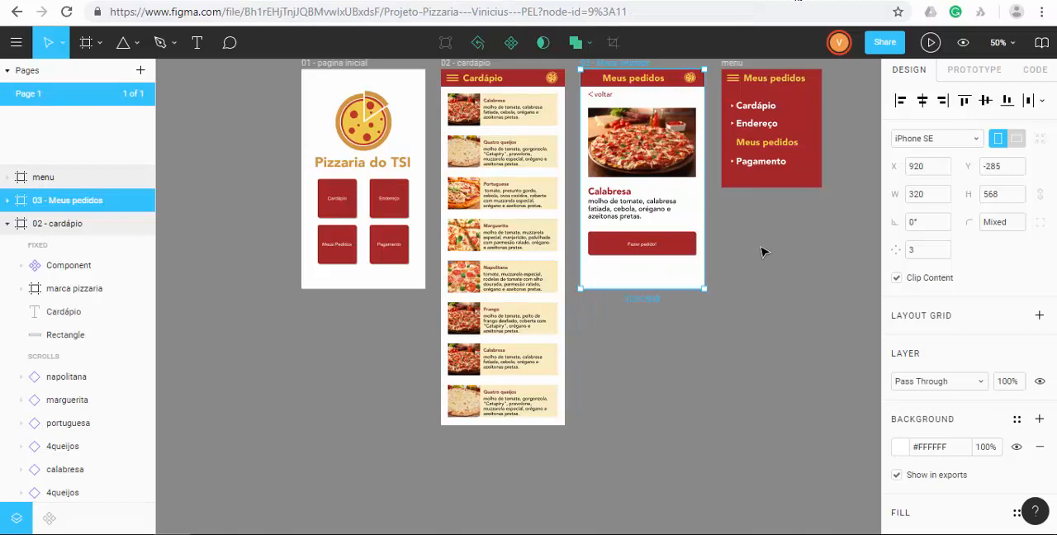
left_click(763, 252)
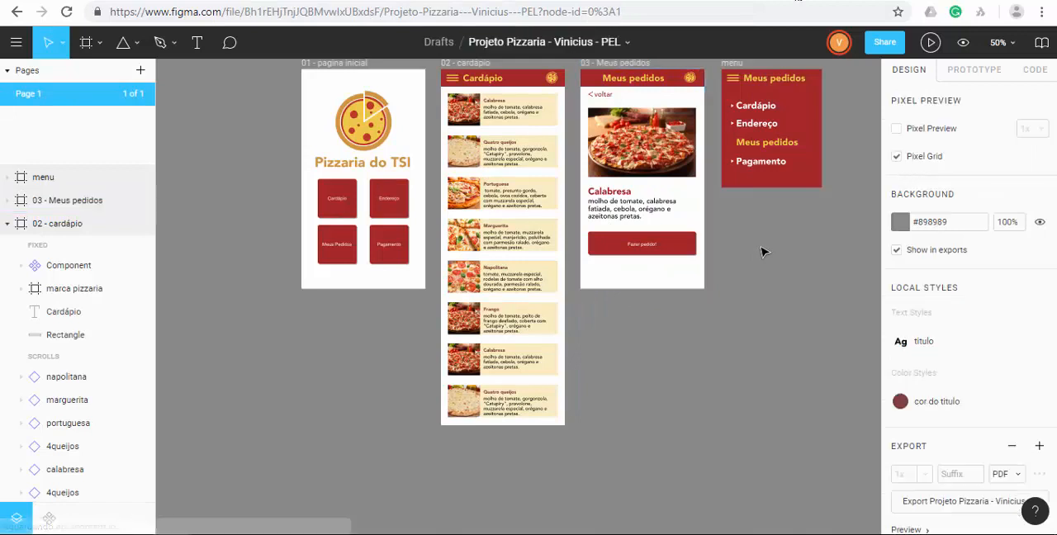
Copy the menu icon component from the 02 - cardápio header into the 03 - Meus pedidos header and collapse the layers.
left_click(537, 88)
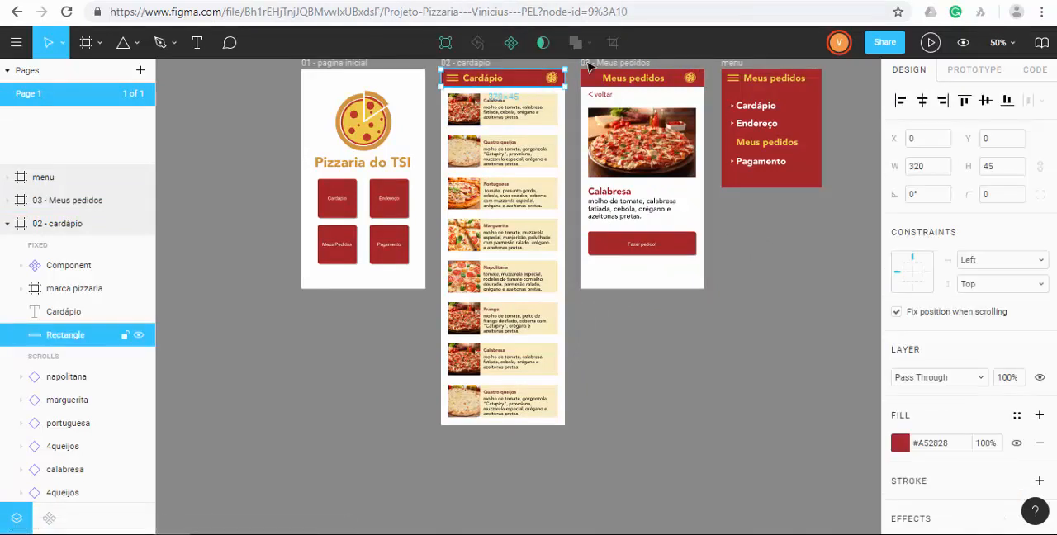
left_click(453, 79)
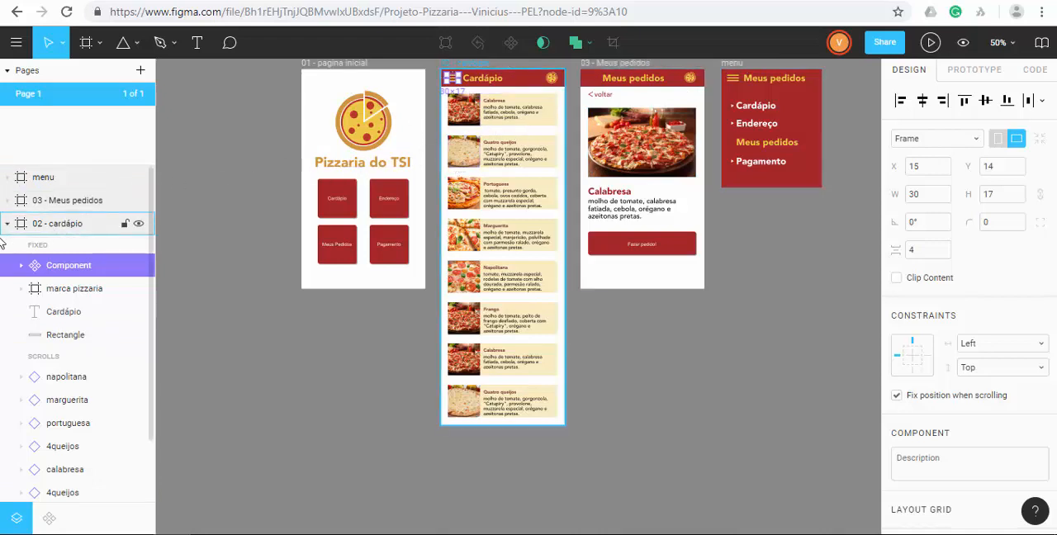
left_click(7, 223)
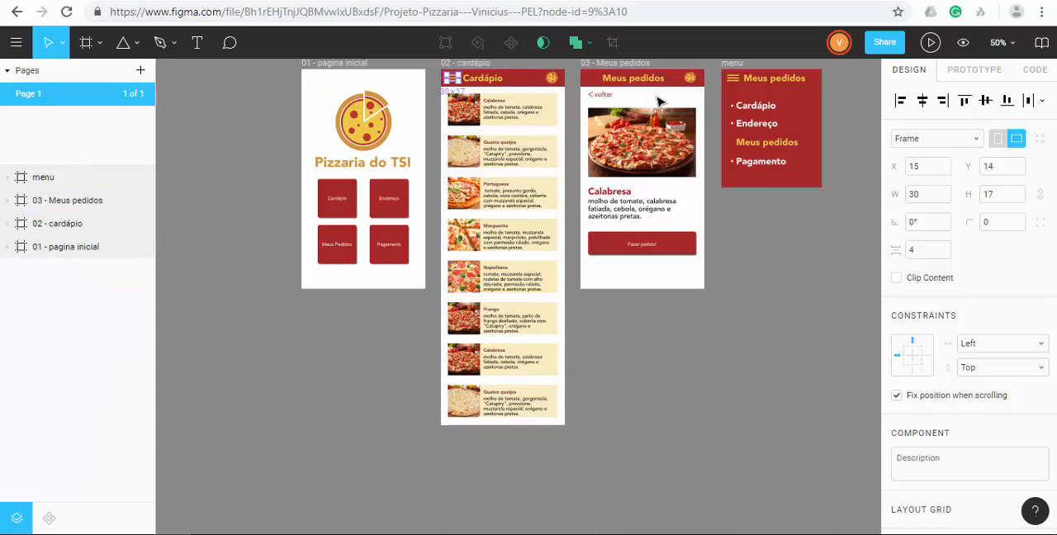
left_click(573, 78)
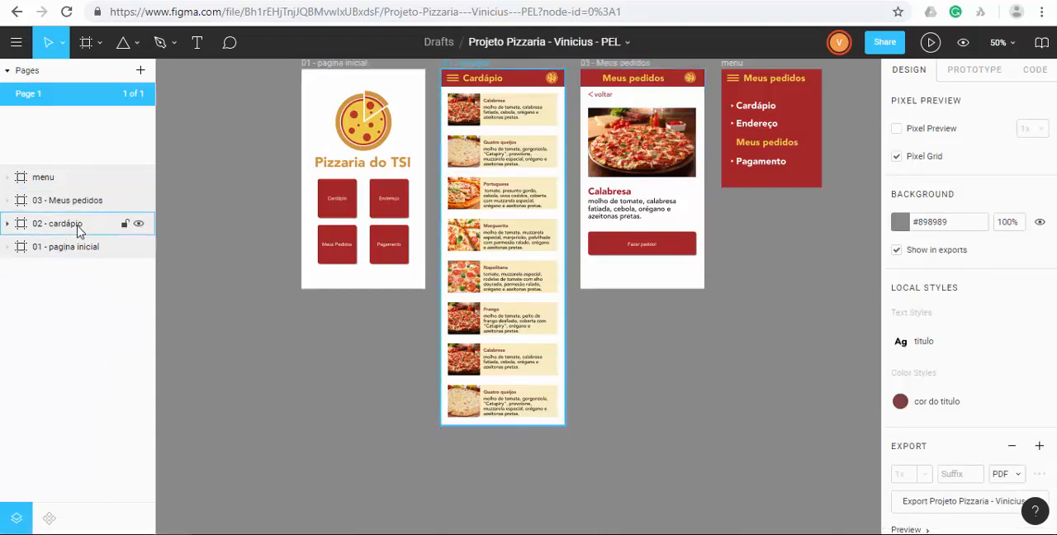
left_click(82, 207)
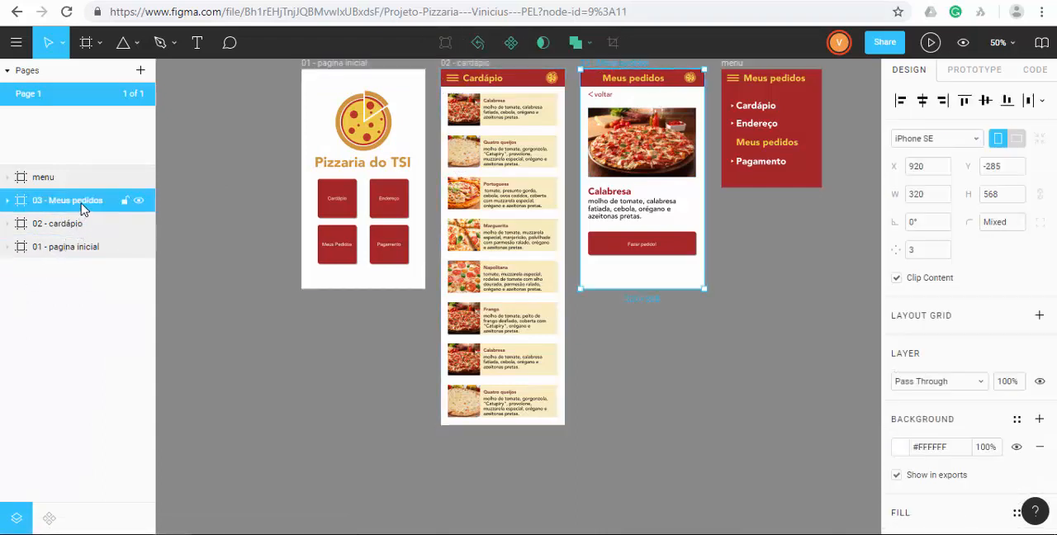
key("ctrl+v")
left_click(684, 409)
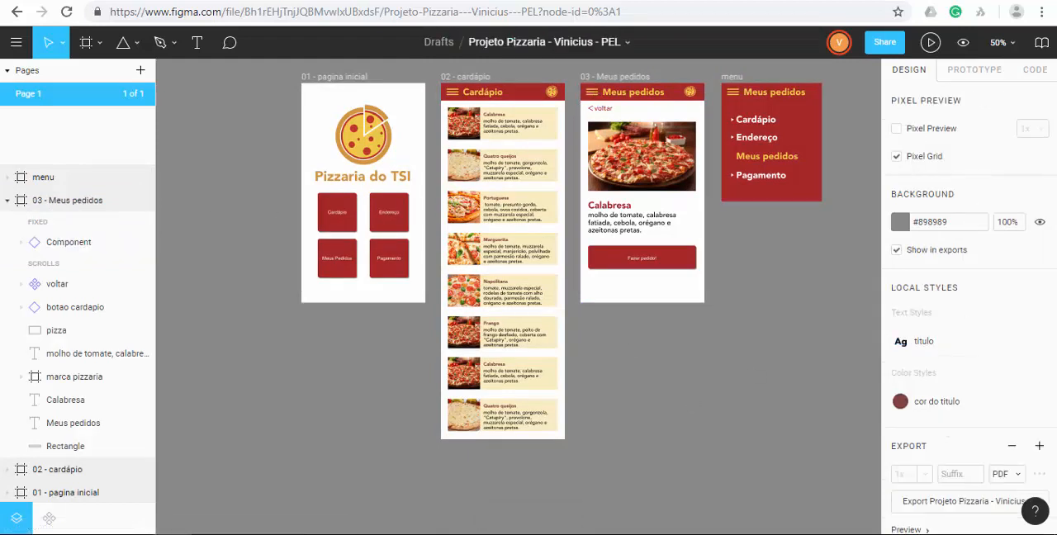
key("alt+l")
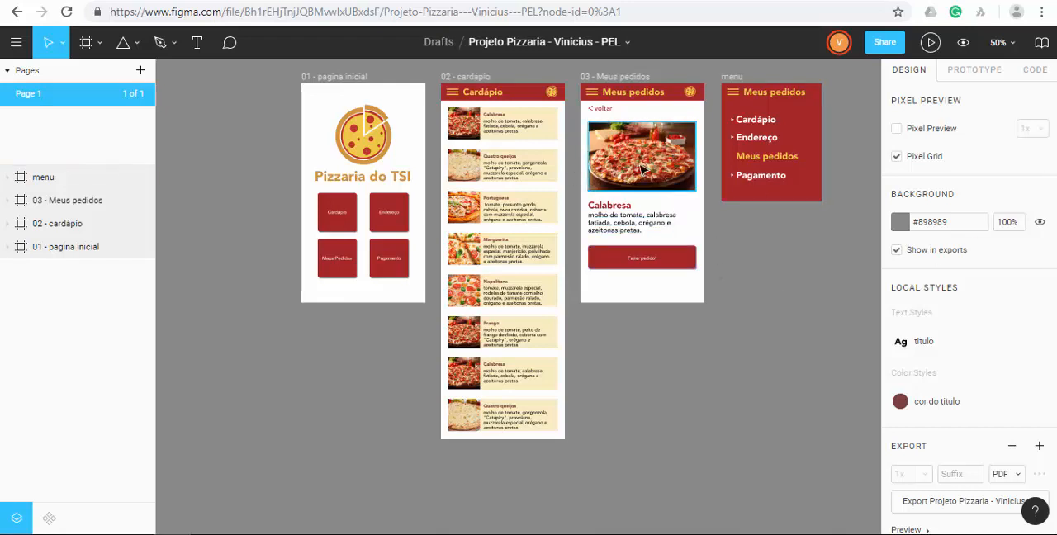
Try drawing a new frame of about 248 by 150 below the menu frame, and delete it.
key("z")
left_click_drag(573, 63, 716, 337)
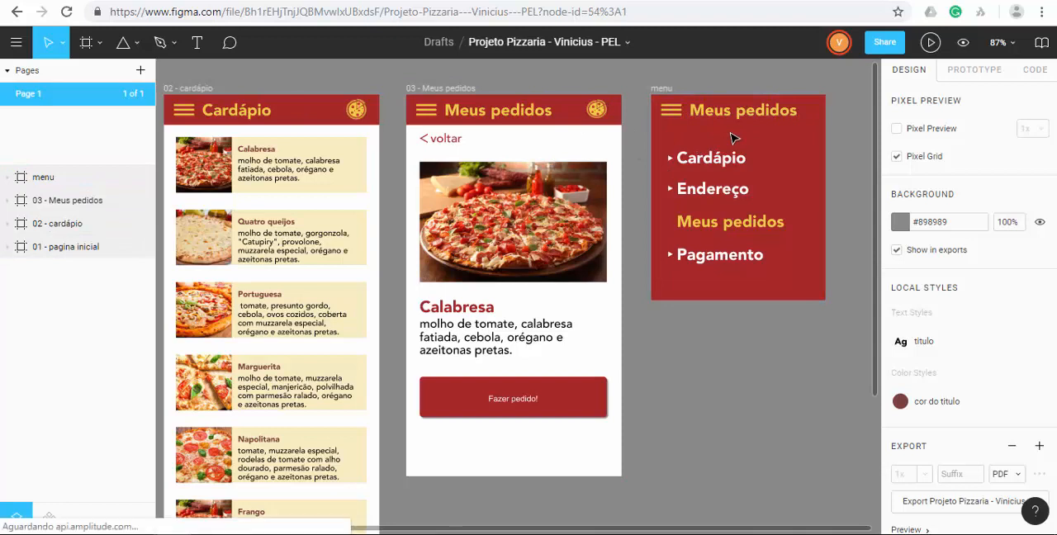
left_click(733, 138)
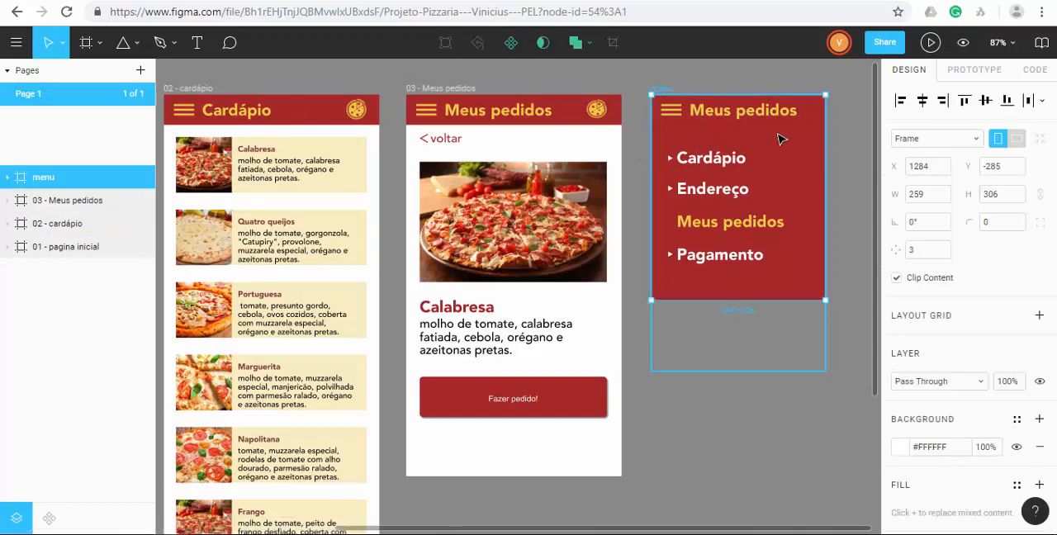
left_click(843, 190)
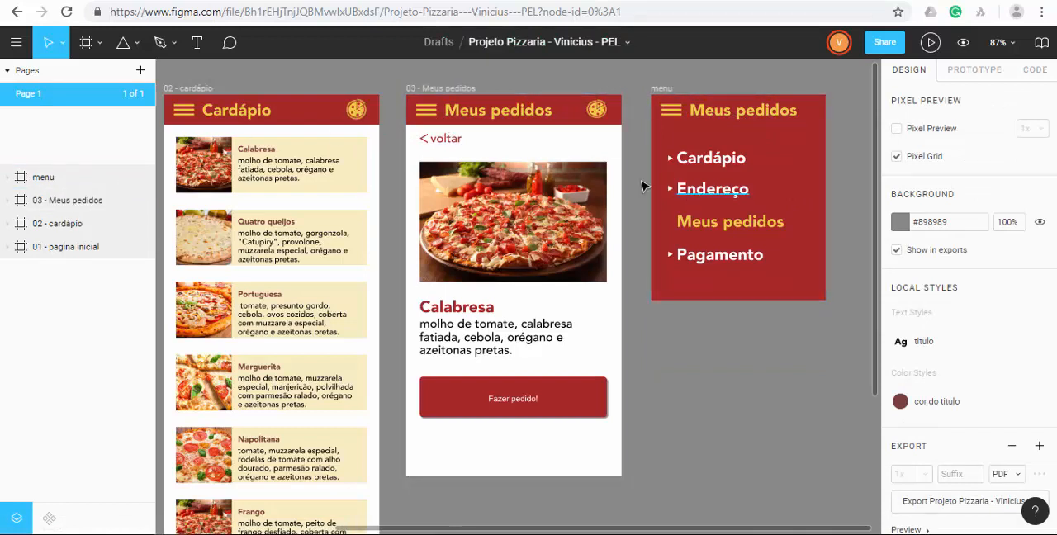
left_click(86, 45)
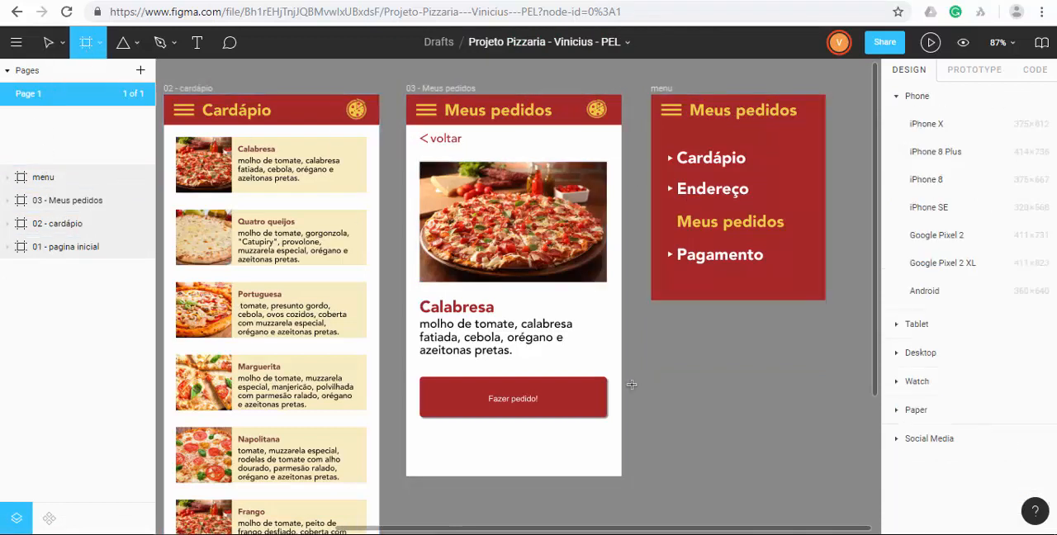
left_click_drag(658, 326, 824, 432)
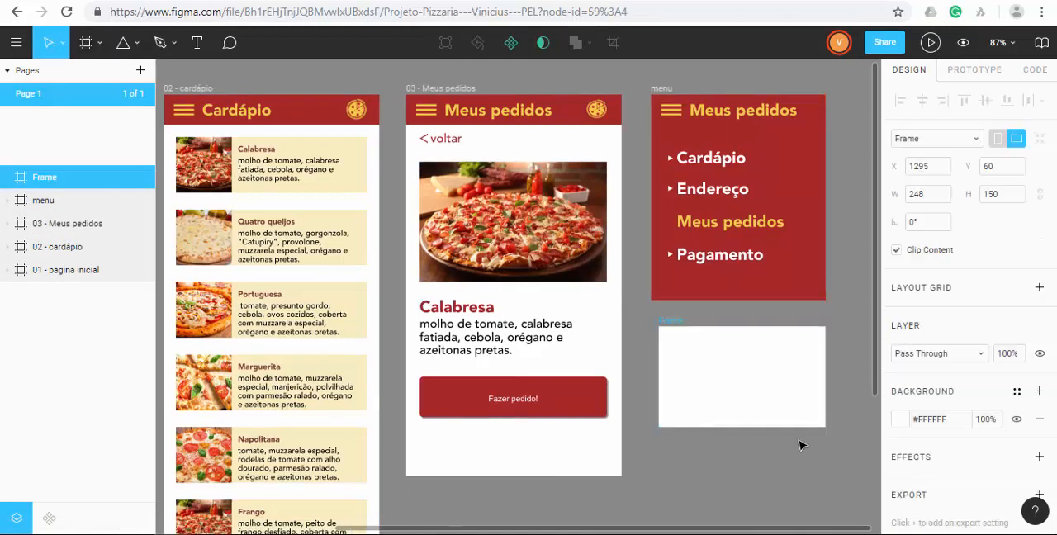
key("Delete")
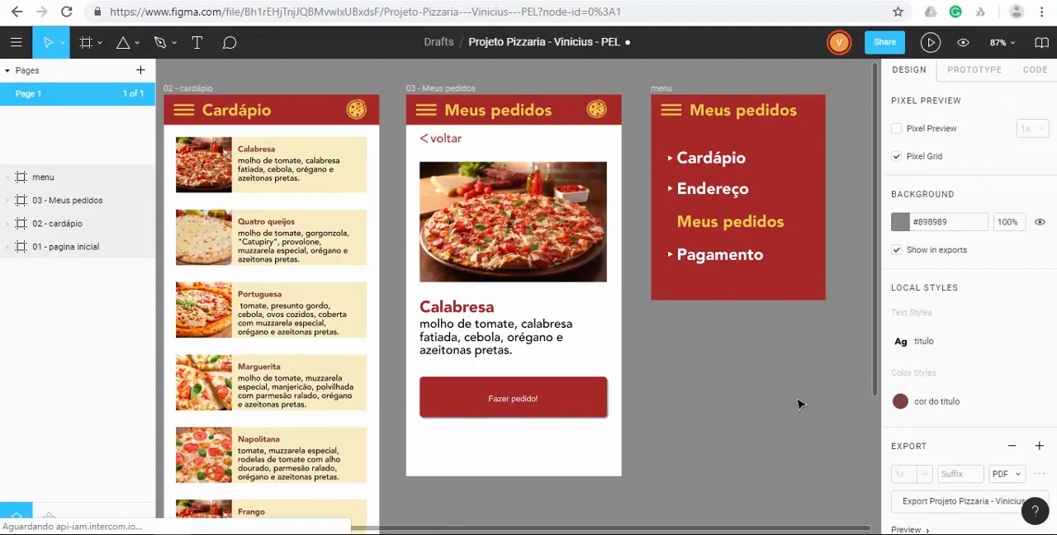
Examine the menu frame's name, title and its Cardápio, Endereço, Meus pedidos and Pagamento text items.
left_click(747, 141)
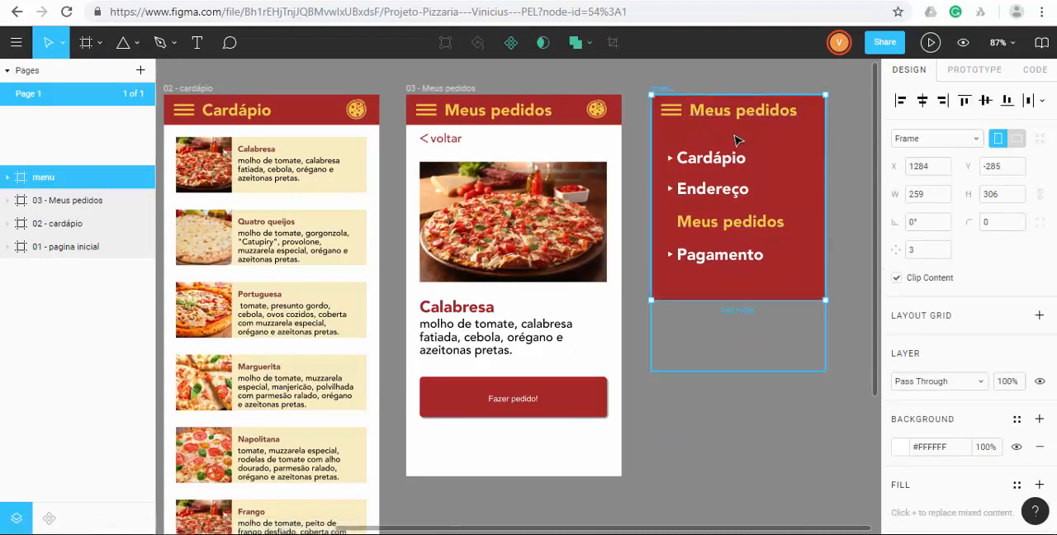
double_click(43, 178)
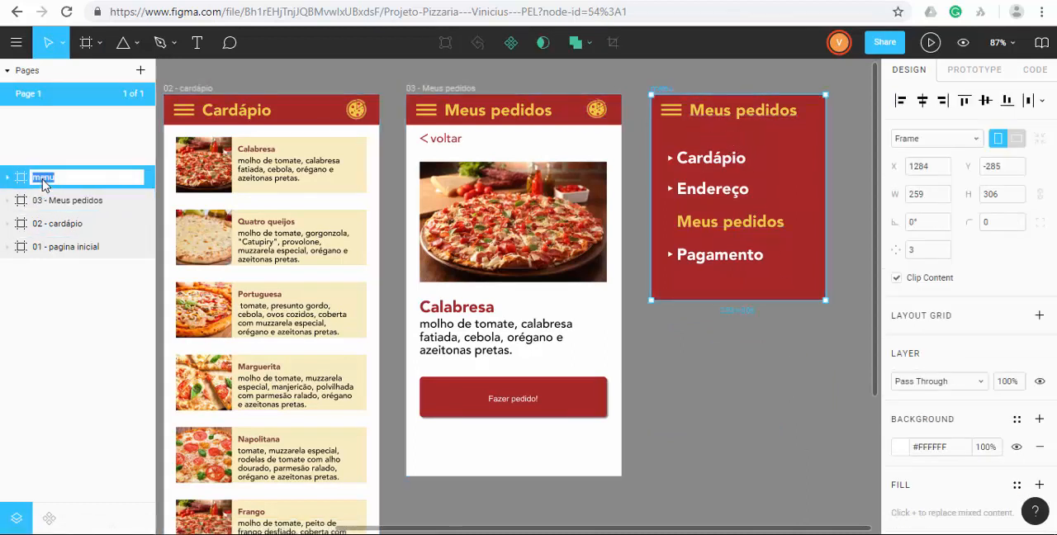
left_click(702, 422)
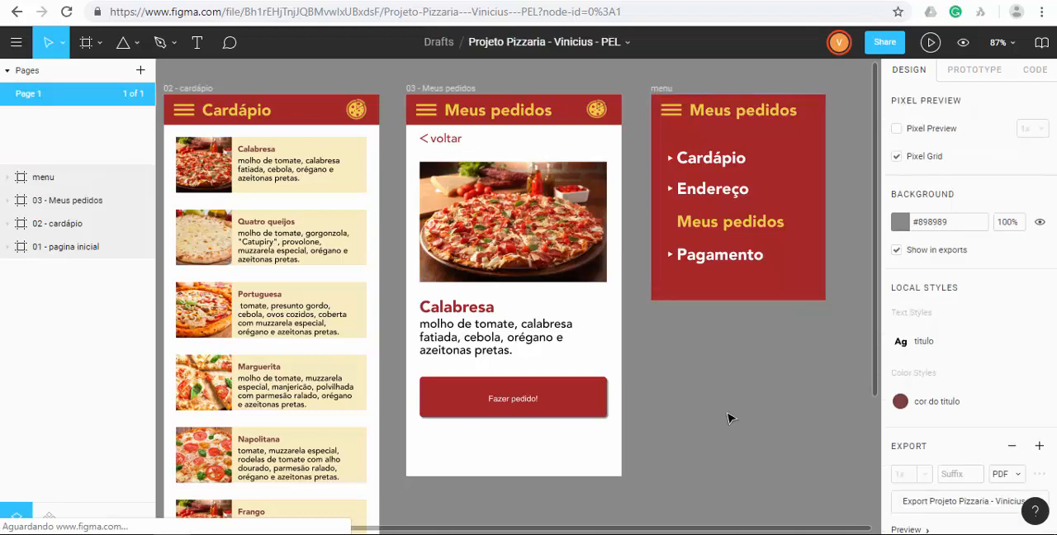
left_click(728, 115)
left_click(708, 161)
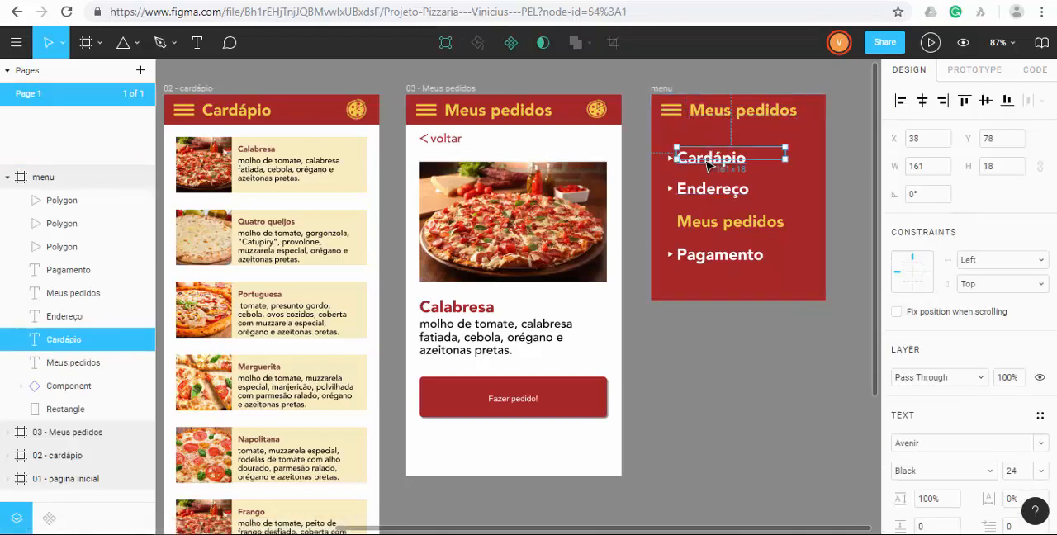
left_click(706, 193)
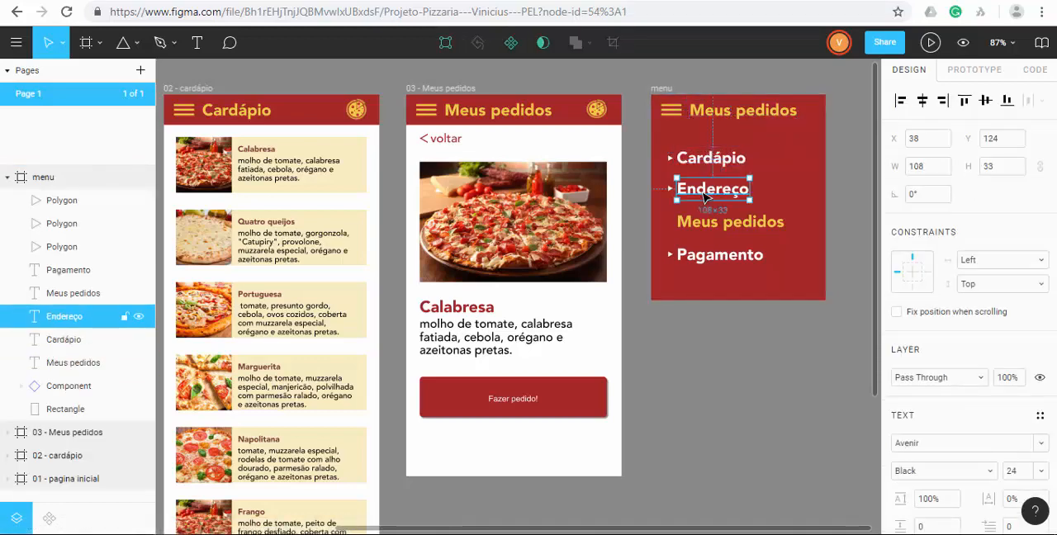
left_click(699, 228)
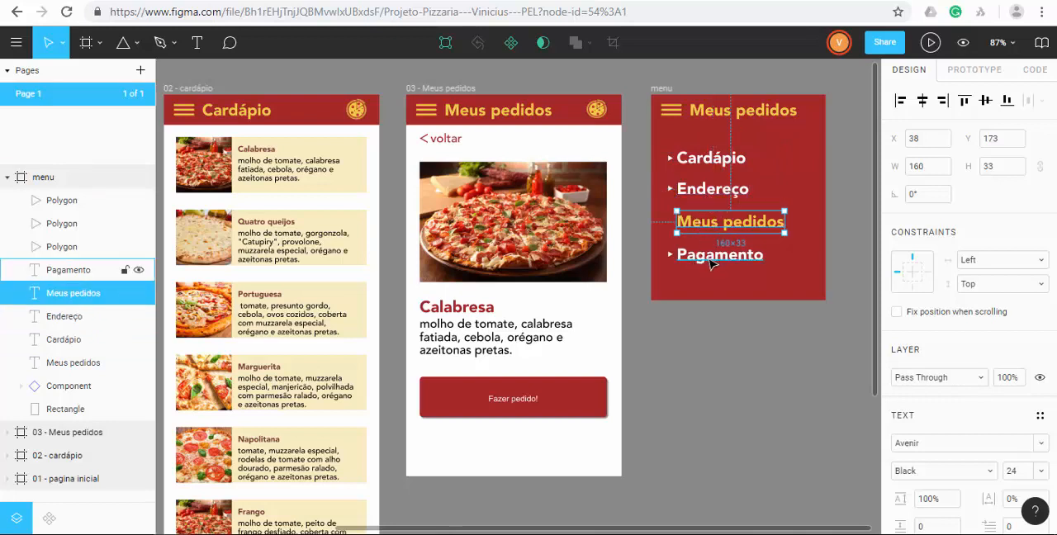
left_click(698, 259)
left_click(735, 376)
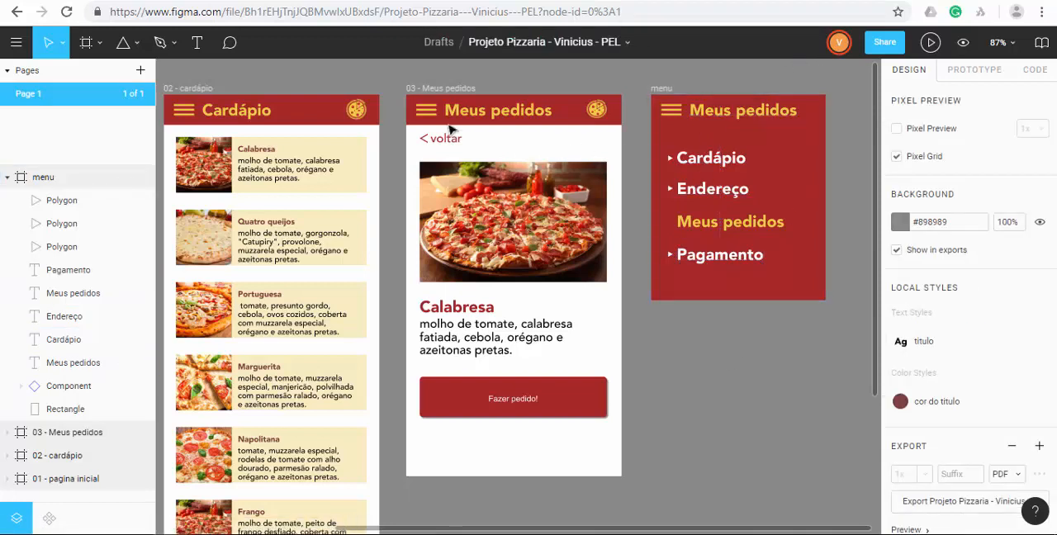
Create a prototype connection from the menu icon in the 03 - Meus pedidos header to the menu frame.
left_click(425, 112)
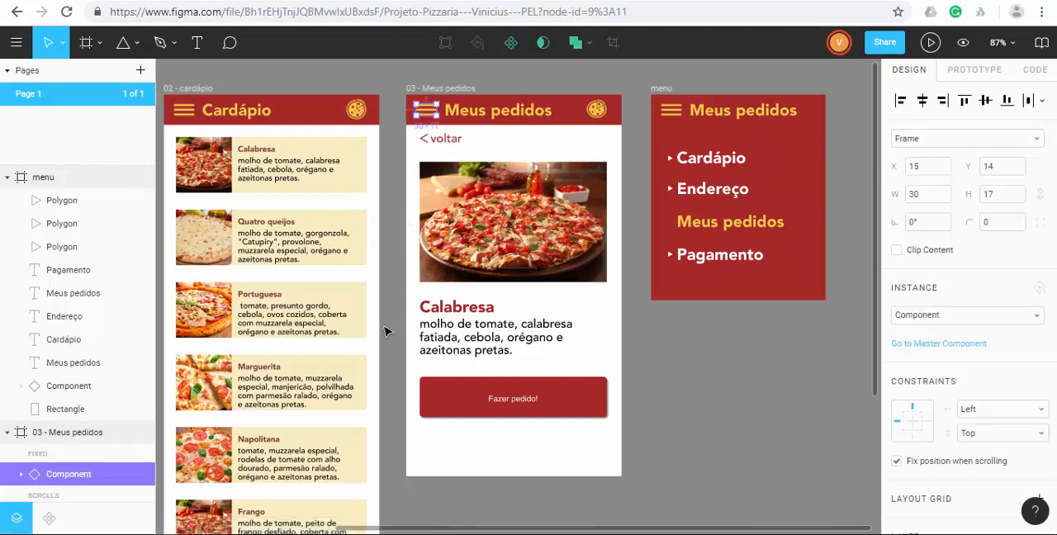
left_click(724, 353)
left_click(427, 118)
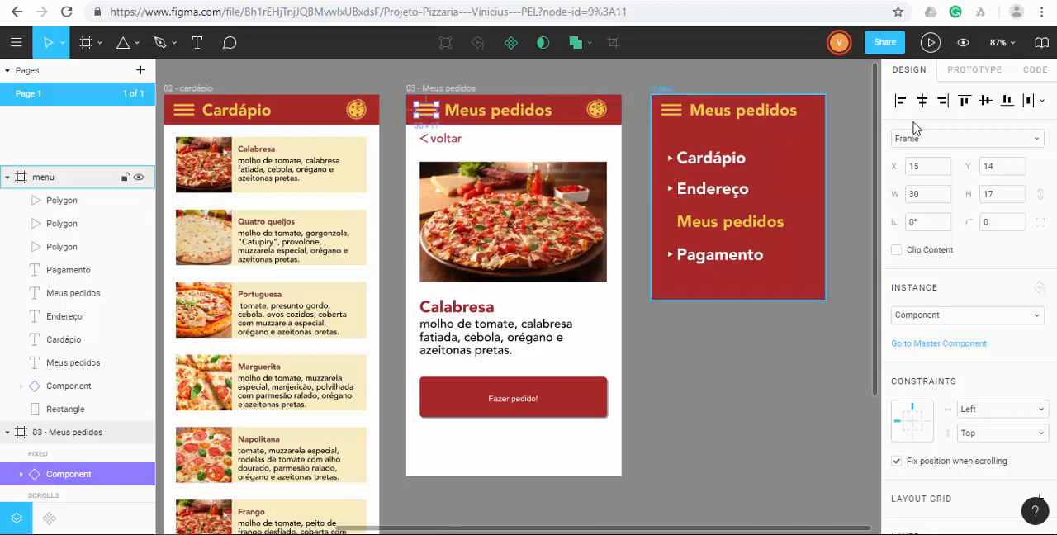
left_click(971, 76)
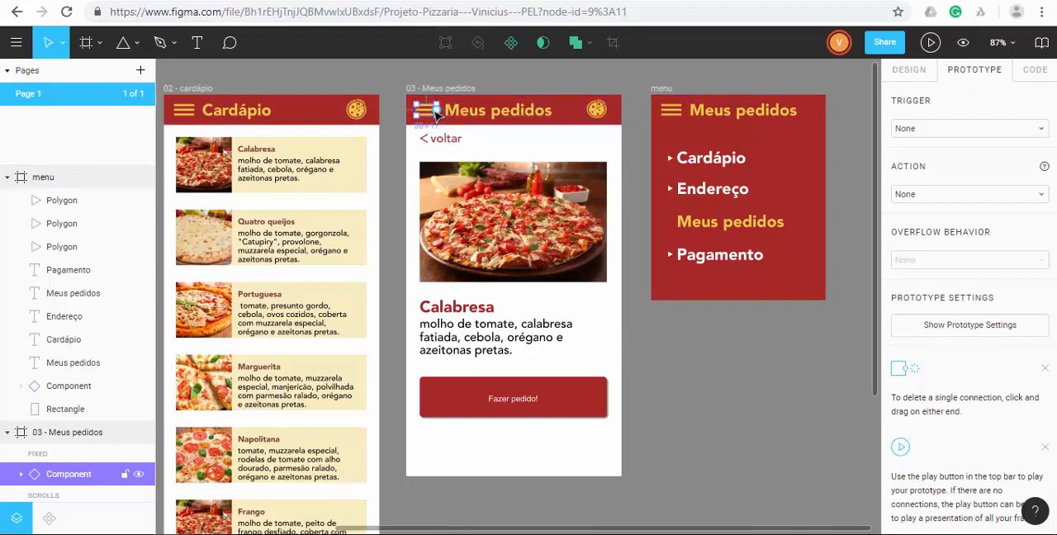
left_click_drag(436, 109, 668, 159)
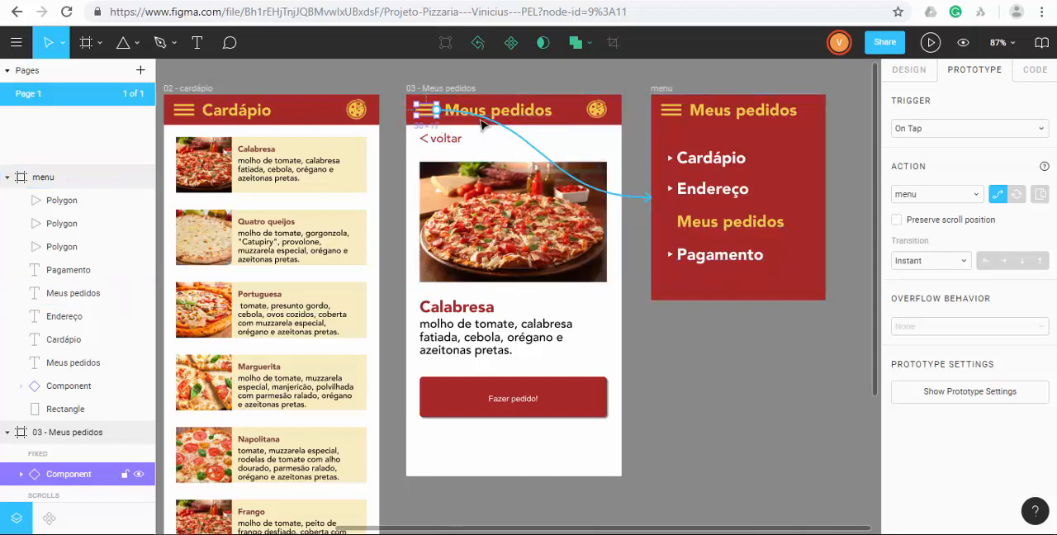
Keep the connection's On Tap trigger and make it open the menu frame as an overlay positioned Top Left.
left_click(969, 130)
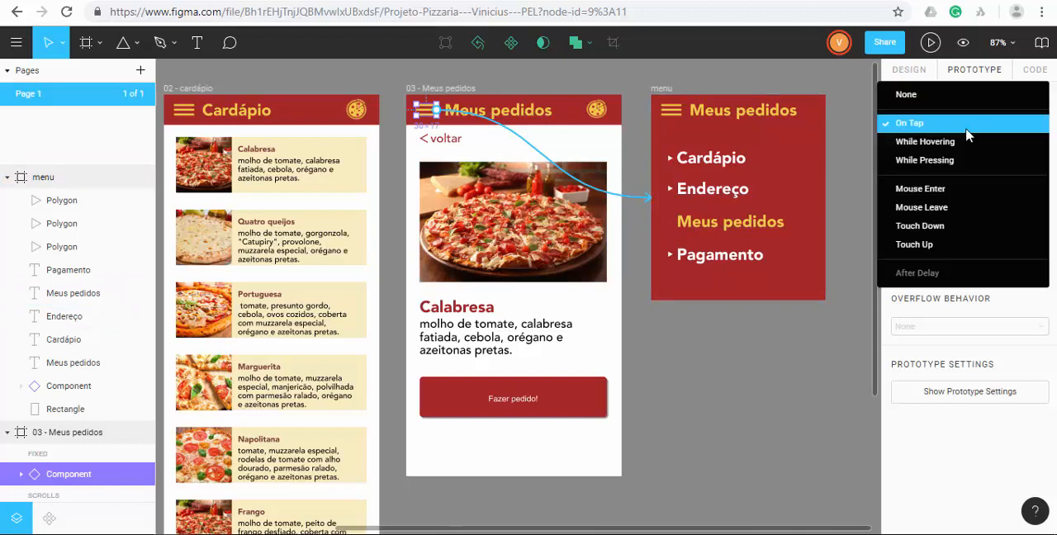
left_click(968, 130)
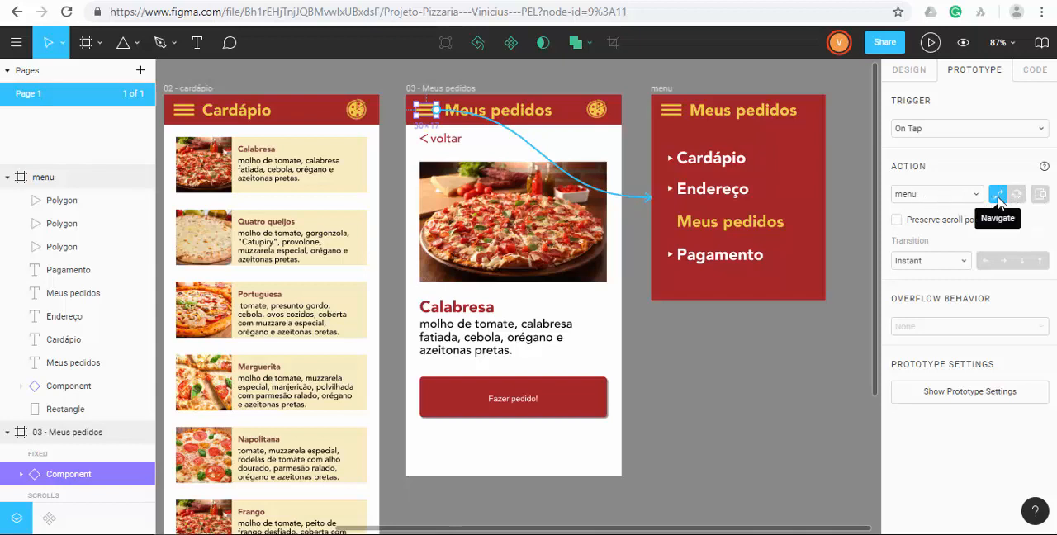
left_click(1041, 195)
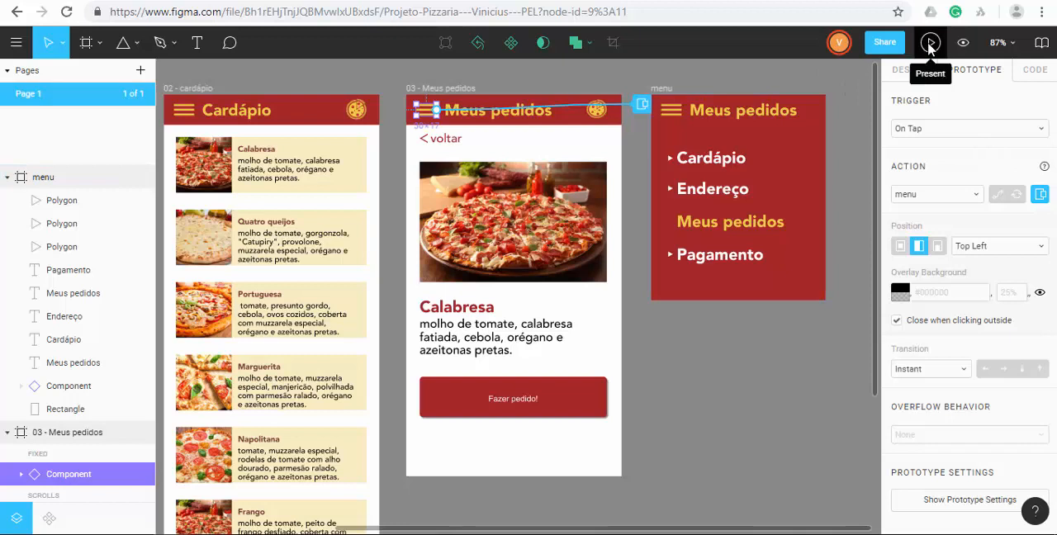
Collapse the layers, play the prototype from the 03 - Meus pedidos frame, test the menu icon and return to the design.
left_click(8, 178)
left_click(7, 201)
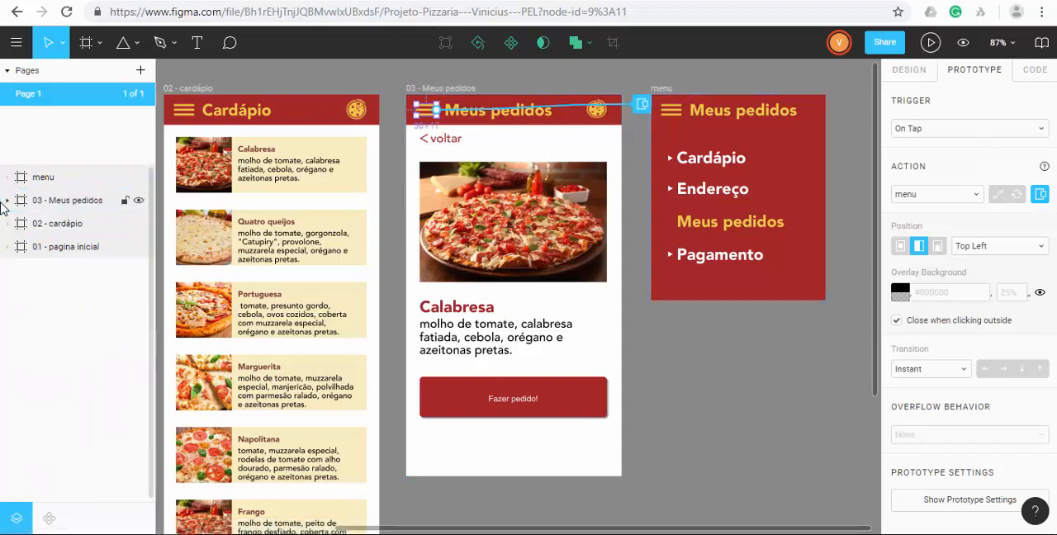
left_click(62, 203)
left_click(931, 42)
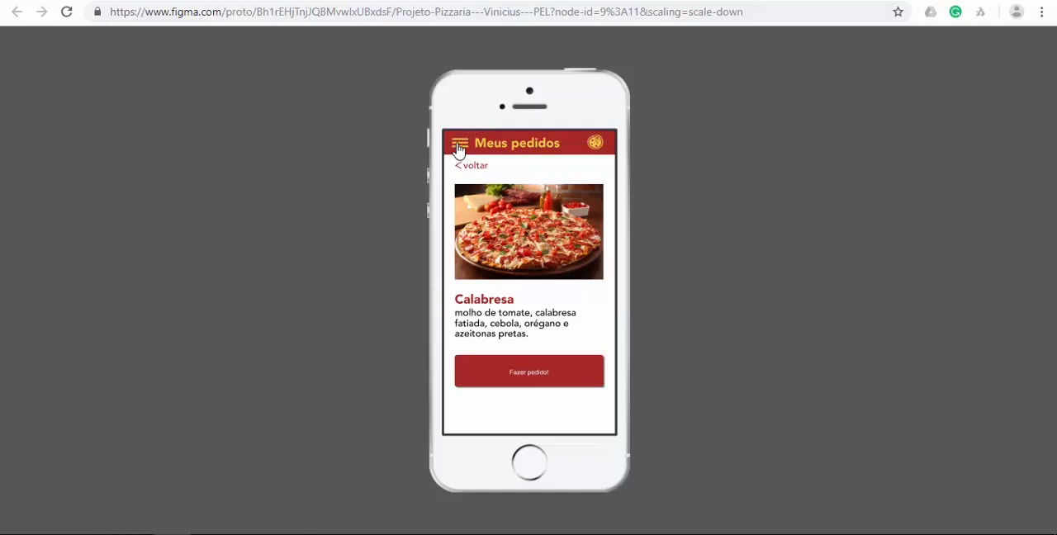
left_click(460, 148)
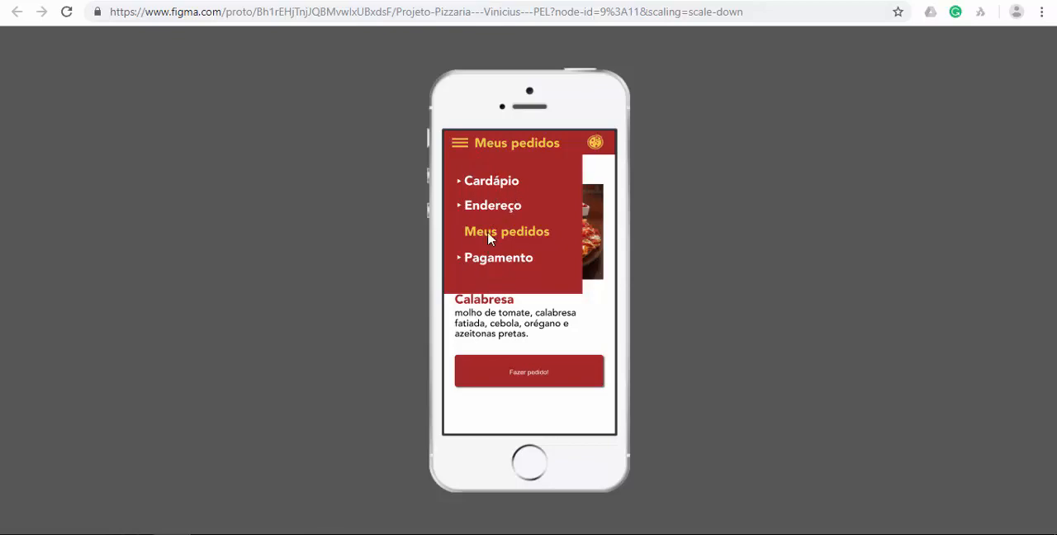
key("ctrl+shift+Tab")
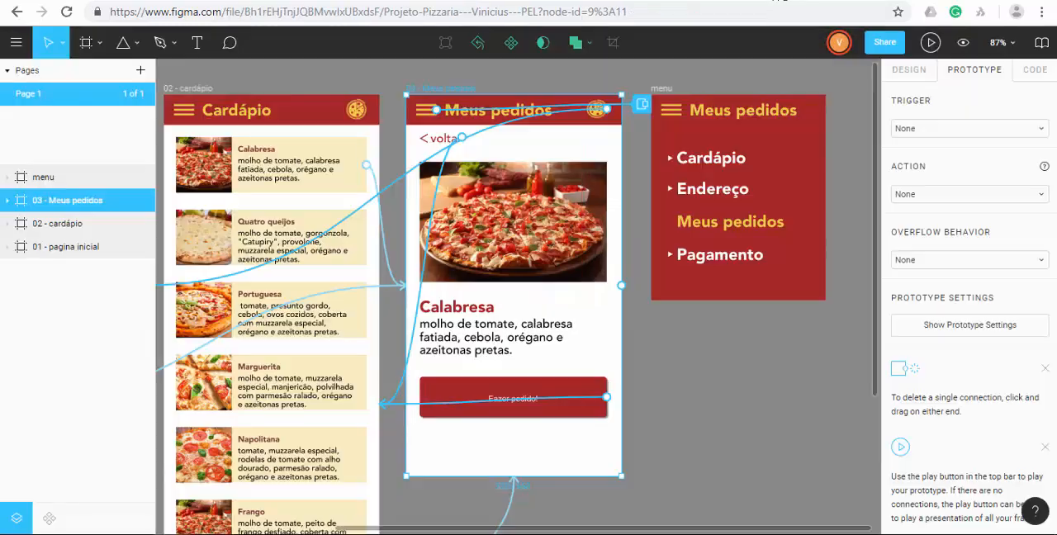
Create a prototype connection from the Cardápio item in the menu frame to the 02 - cardápio frame.
left_click(711, 158)
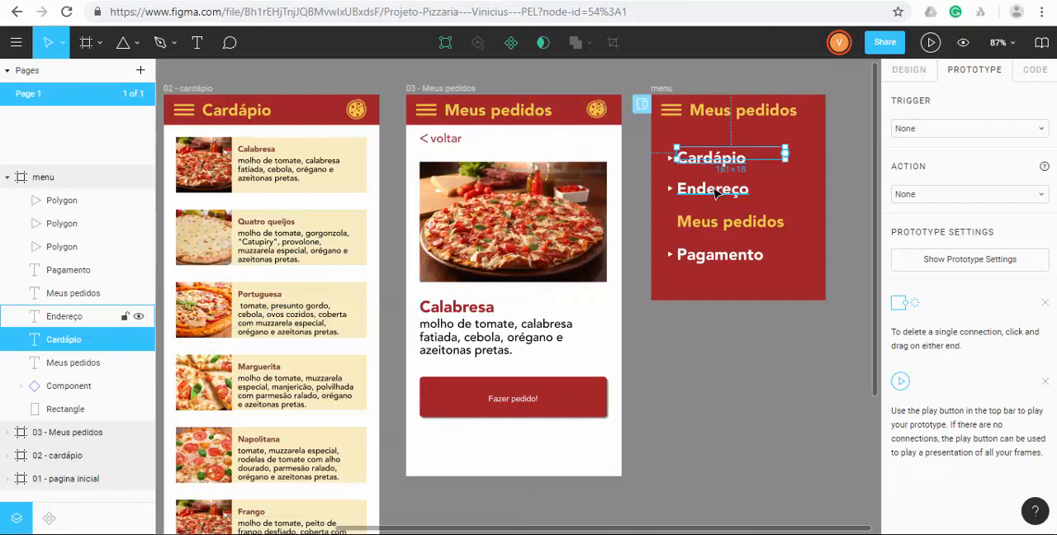
left_click(715, 190)
left_click(711, 256)
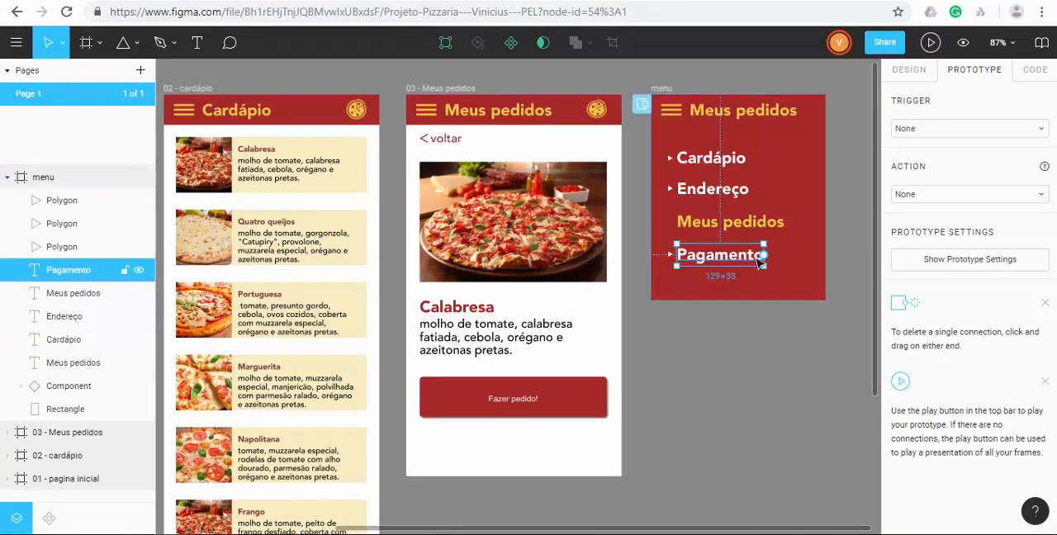
left_click(722, 158)
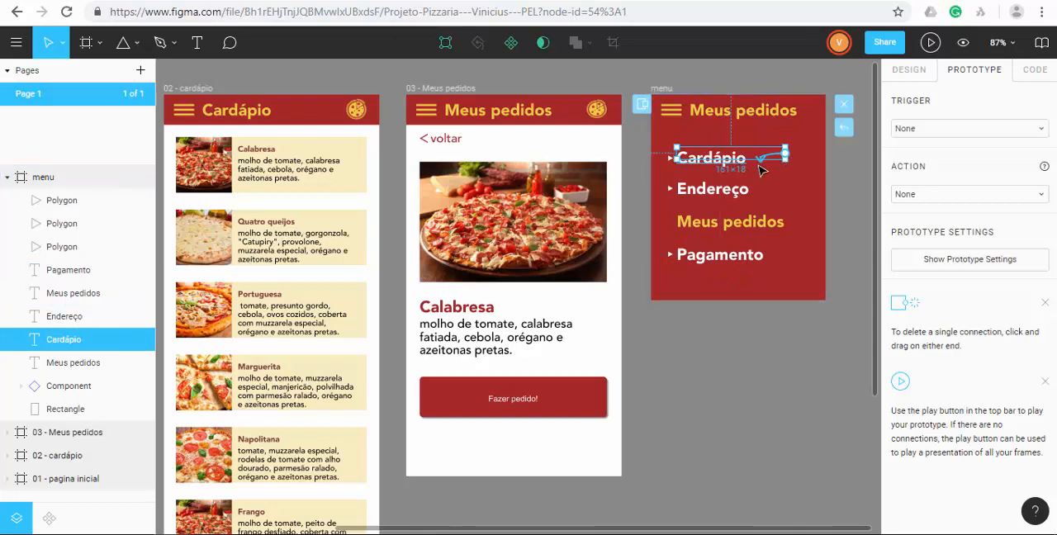
left_click_drag(784, 154, 369, 261)
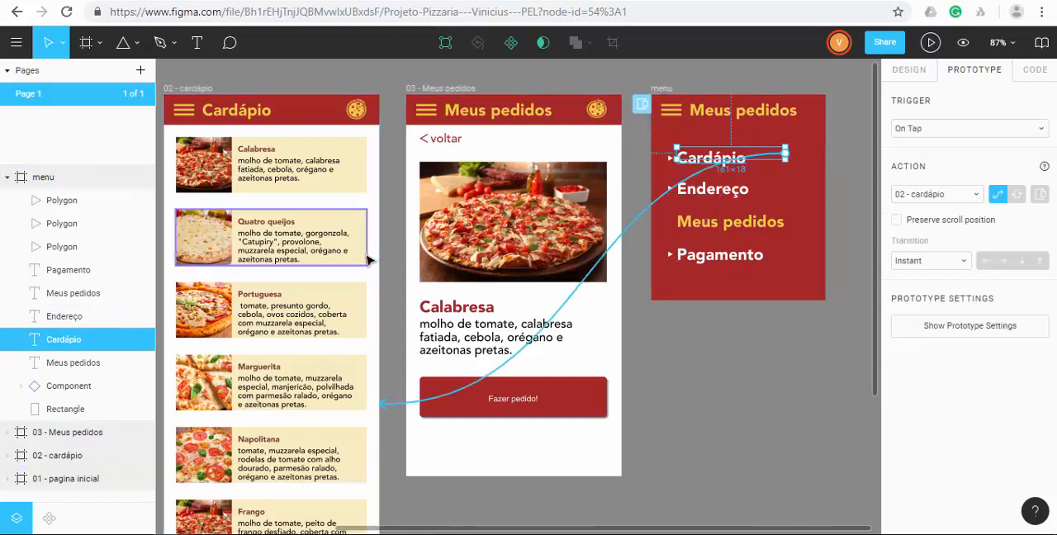
Play the prototype, test the Cardápio item through the Meus pedidos menu icon and return to the design.
left_click(931, 43)
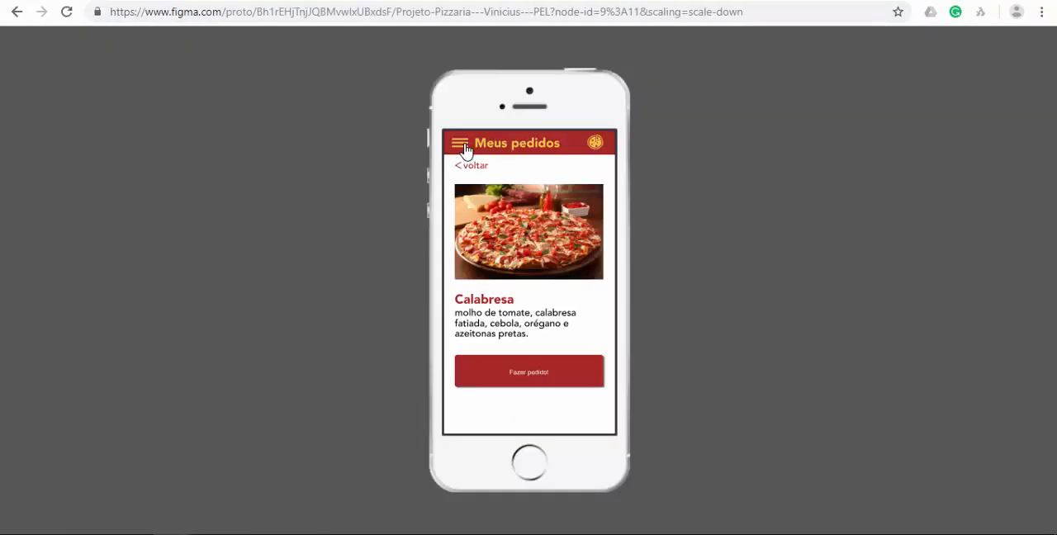
left_click(461, 145)
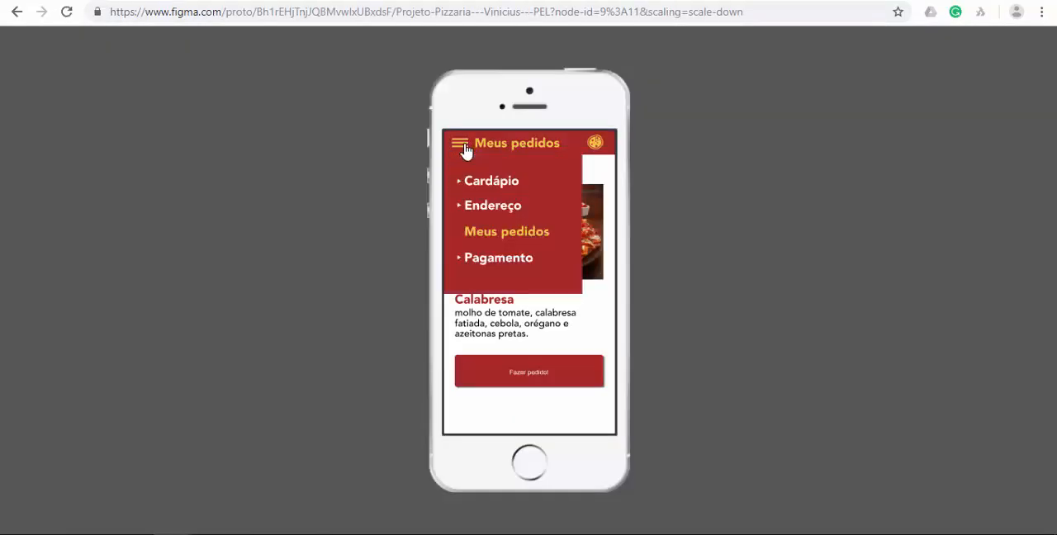
left_click(501, 188)
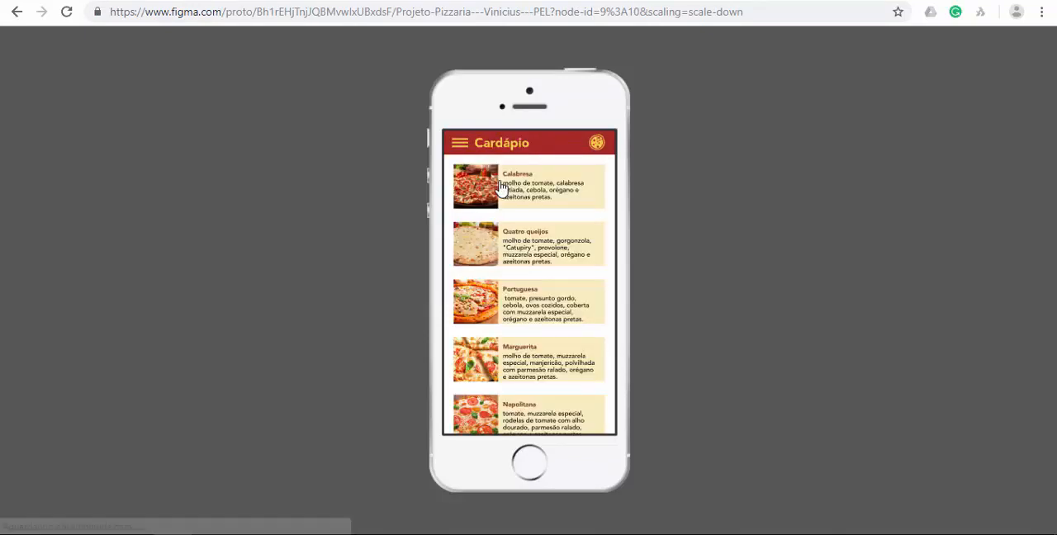
left_click(789, 0)
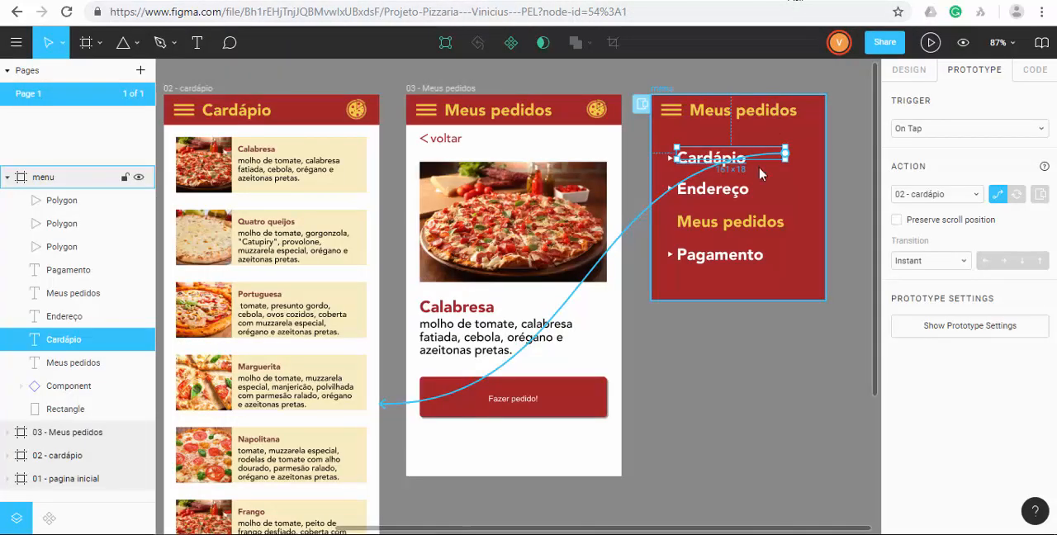
Set the Meus pedidos hamburger icon's overlay transition to Move In with the rightward direction, after trying Dissolve.
left_click(710, 334)
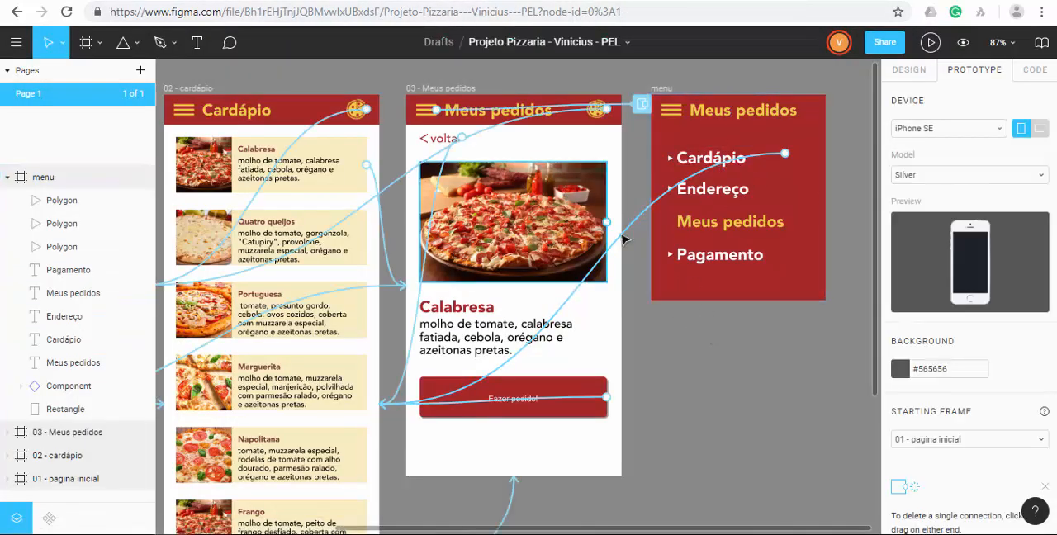
left_click(422, 118)
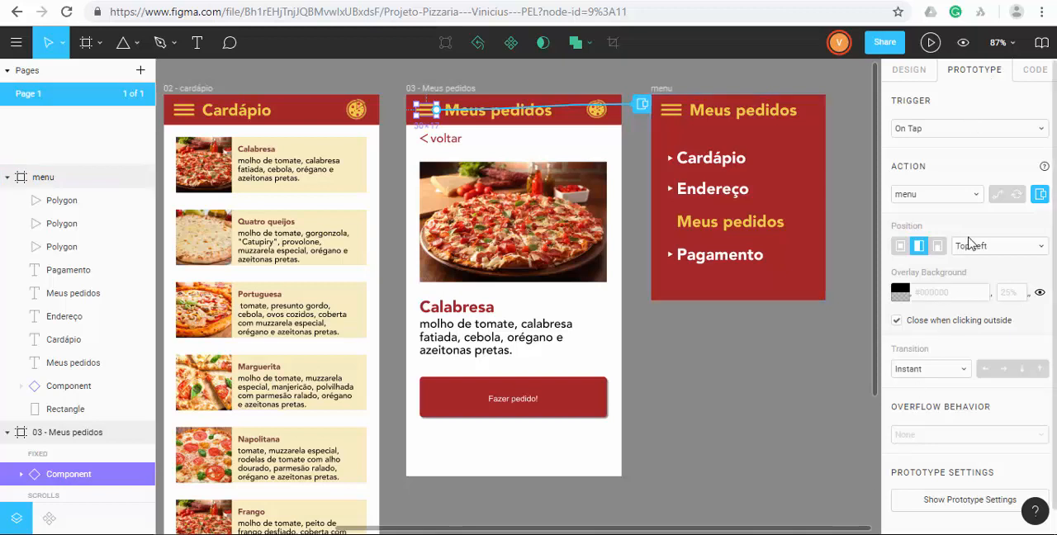
left_click(926, 376)
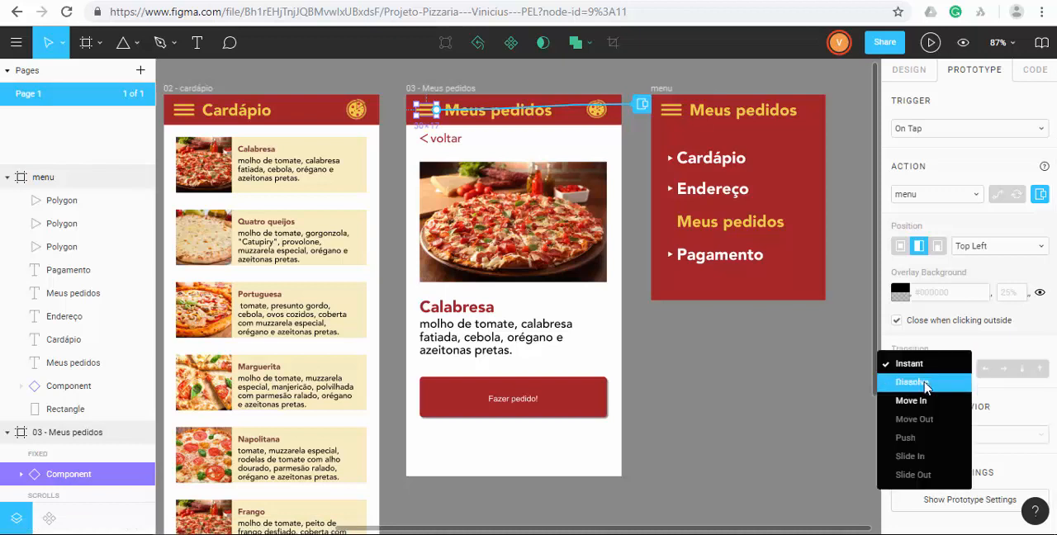
left_click(925, 383)
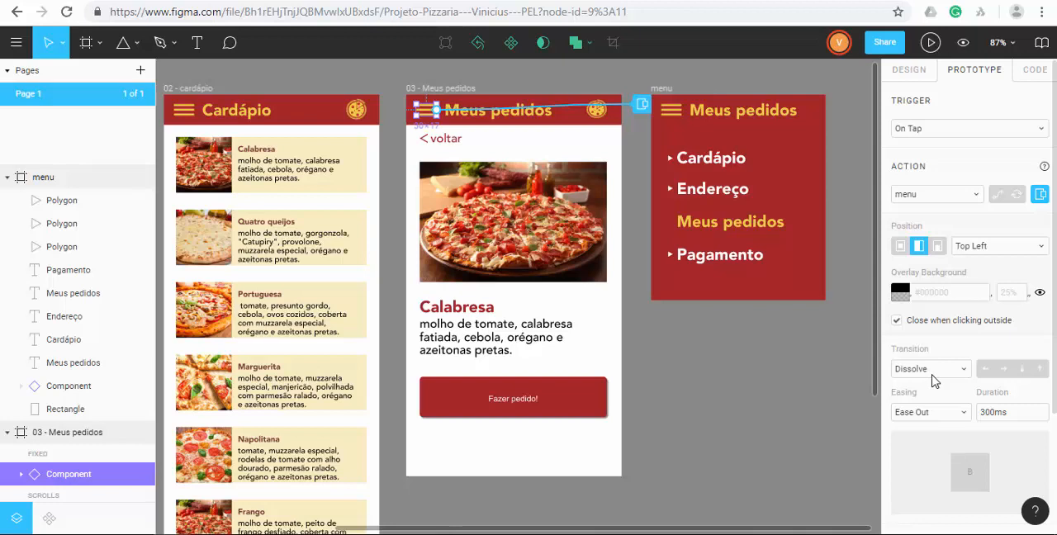
left_click(933, 380)
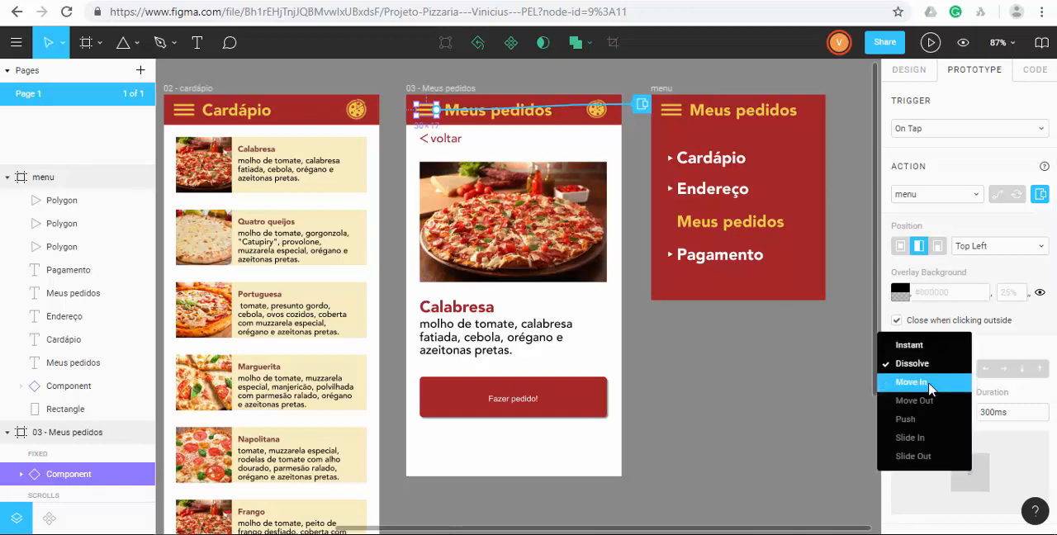
left_click(929, 384)
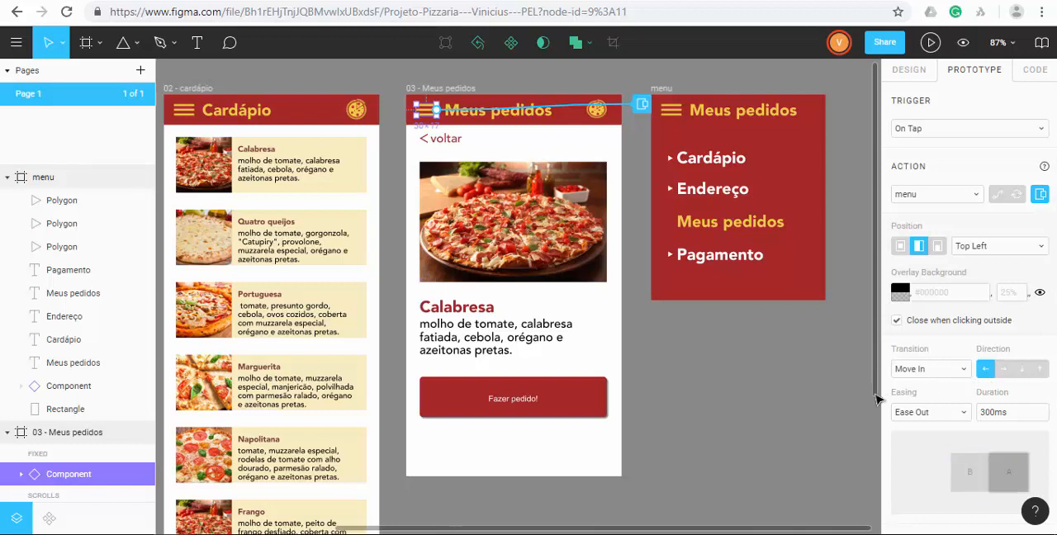
left_click(1004, 372)
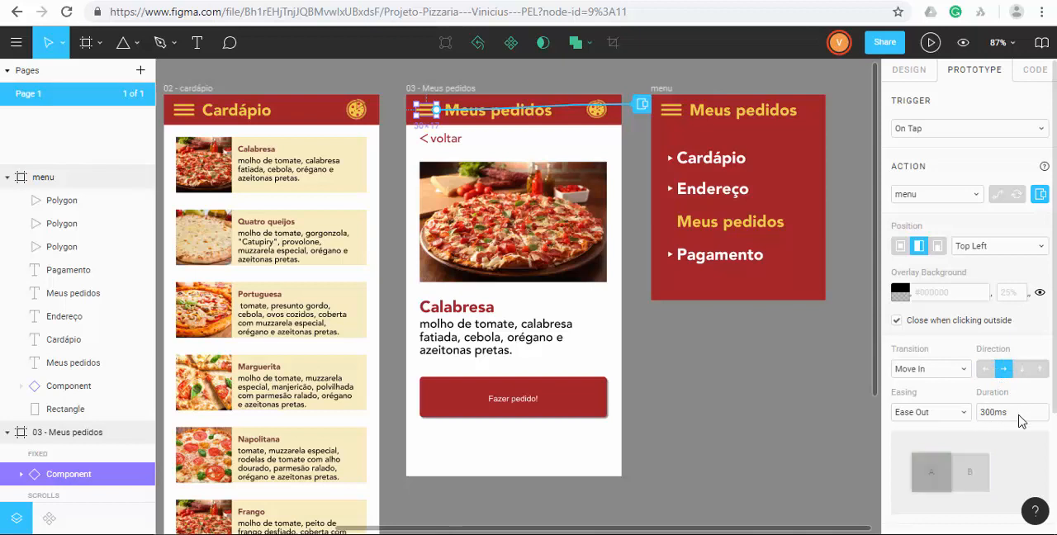
Play the prototype, test opening the overlay from the menu icon and closing it by tapping outside, and return to the design.
left_click(930, 43)
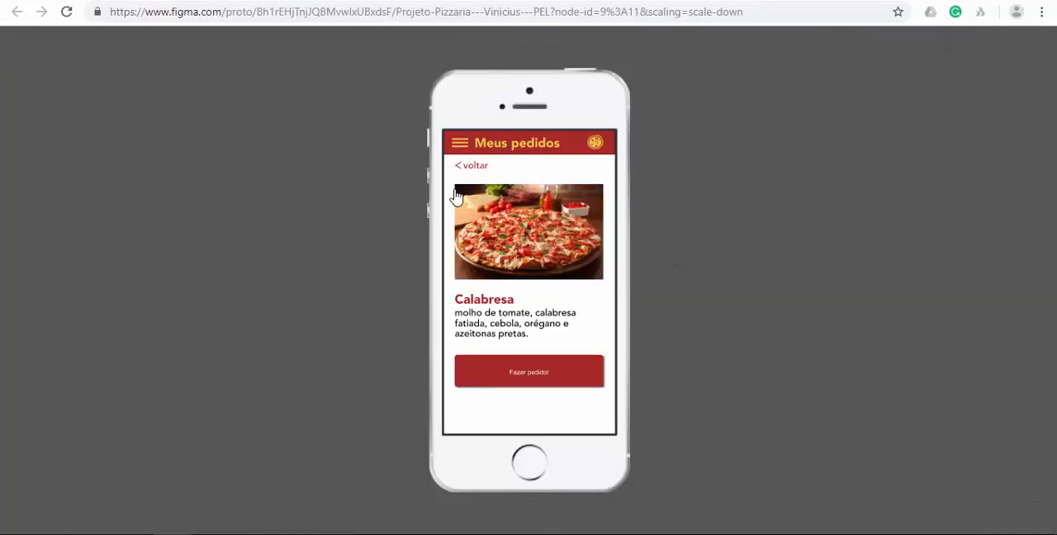
left_click(461, 145)
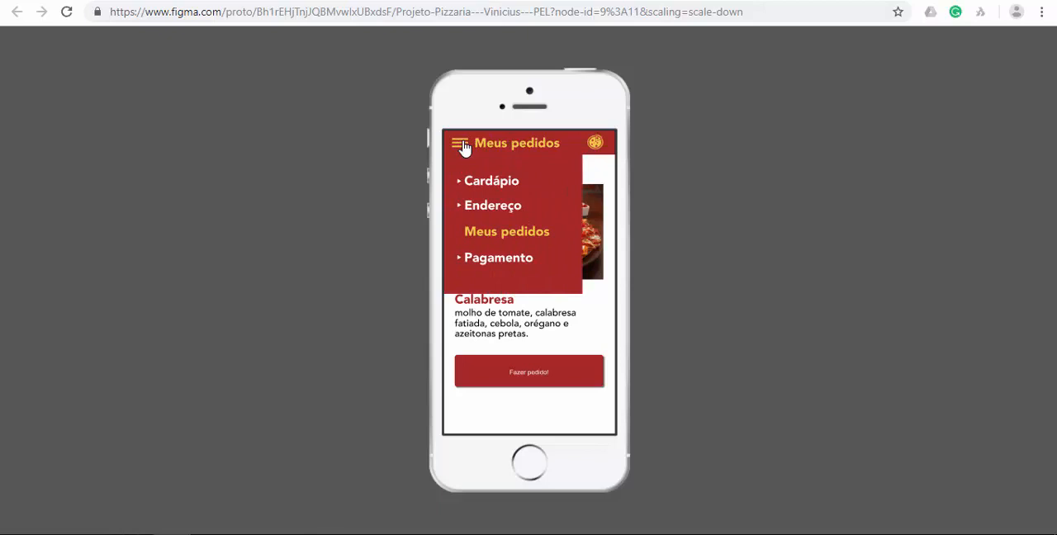
left_click(555, 322)
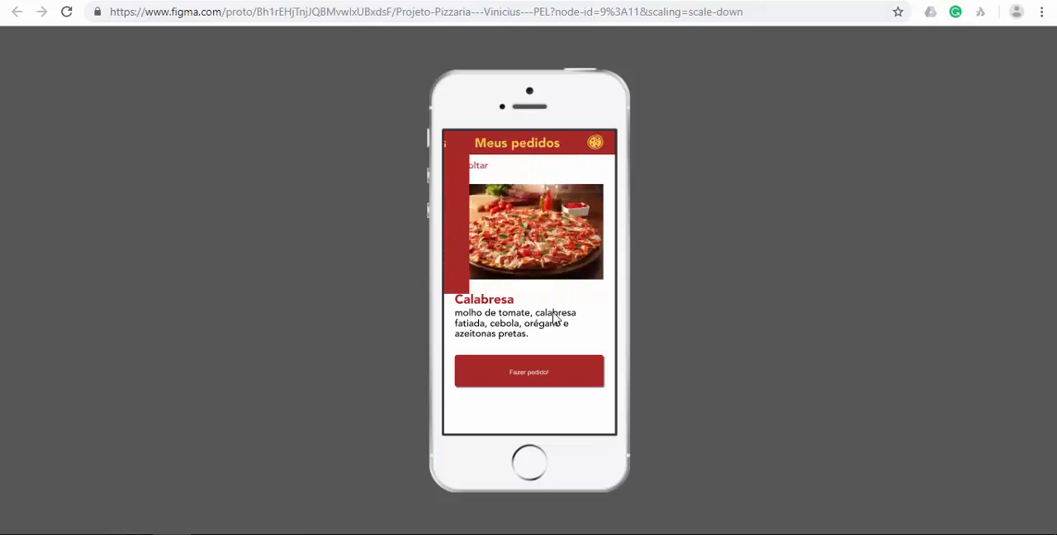
left_click(460, 149)
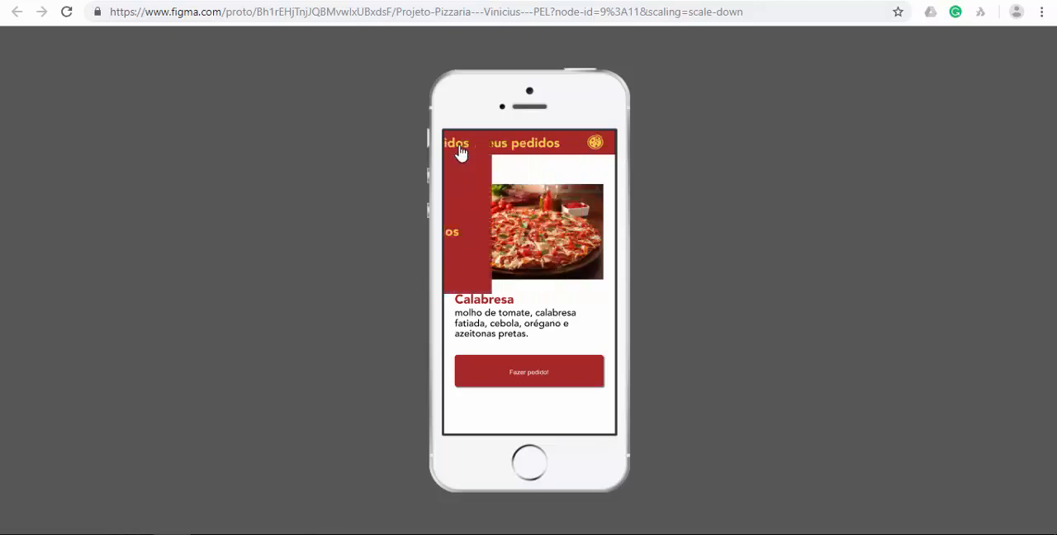
left_click(543, 322)
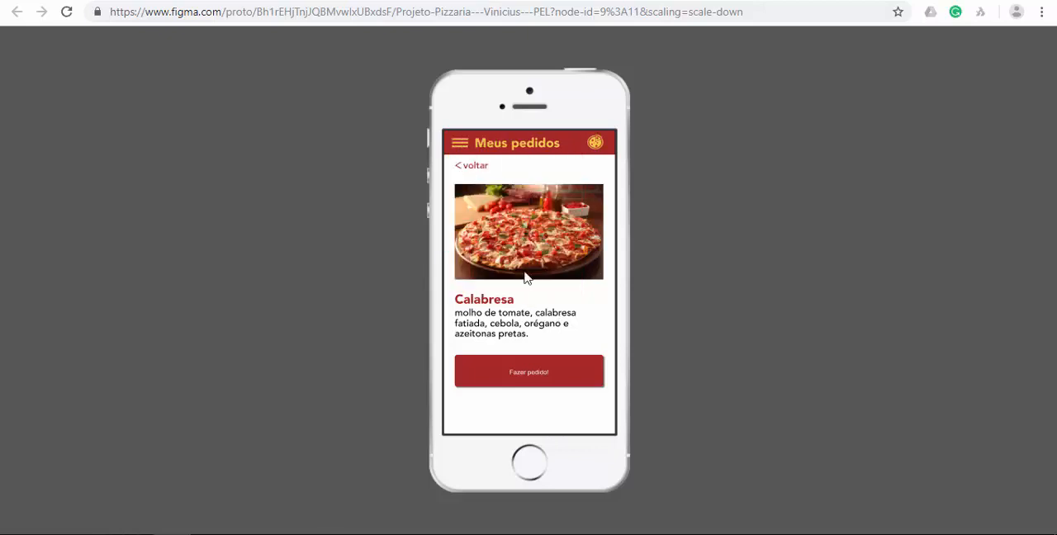
left_click(461, 147)
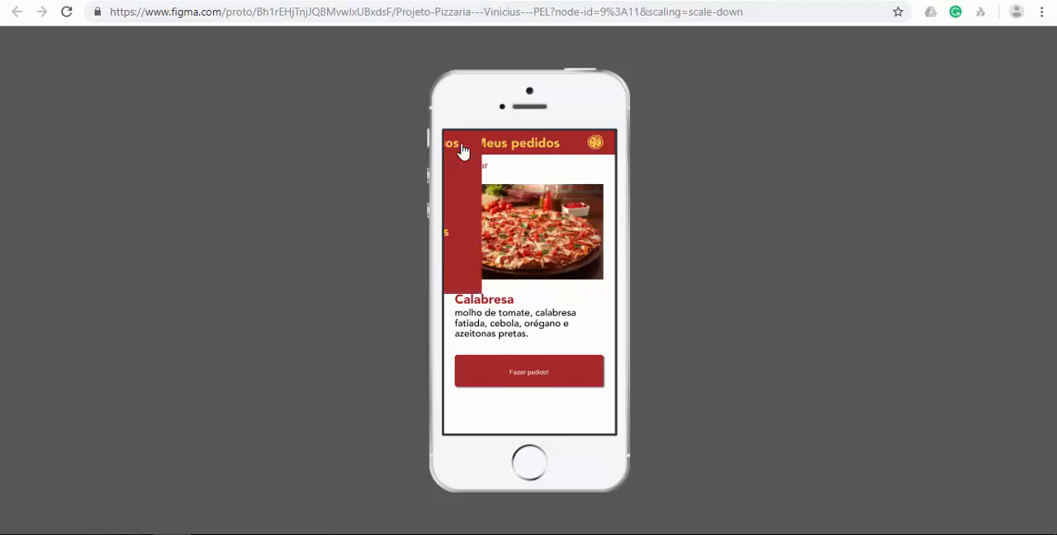
left_click(533, 316)
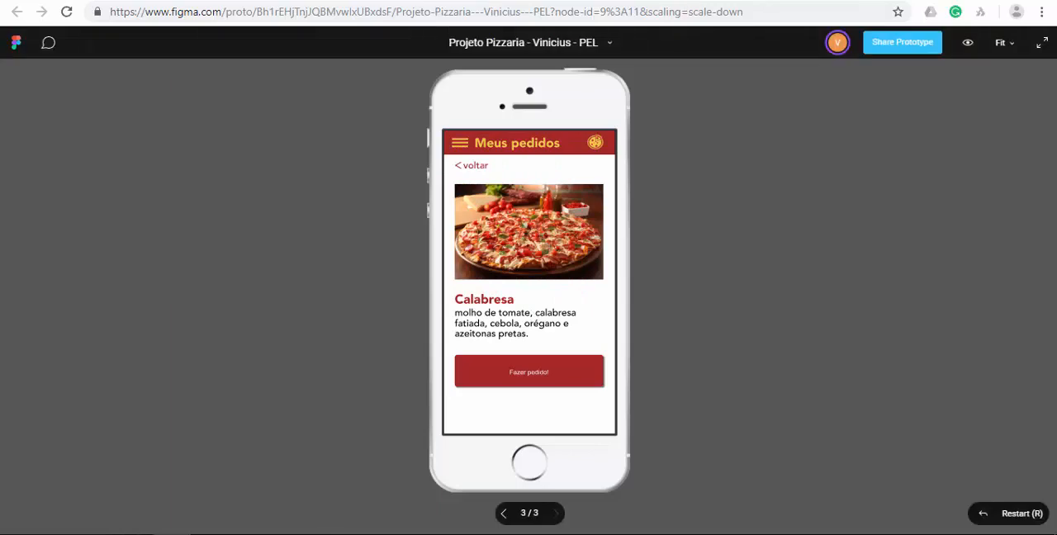
key("ctrl+w")
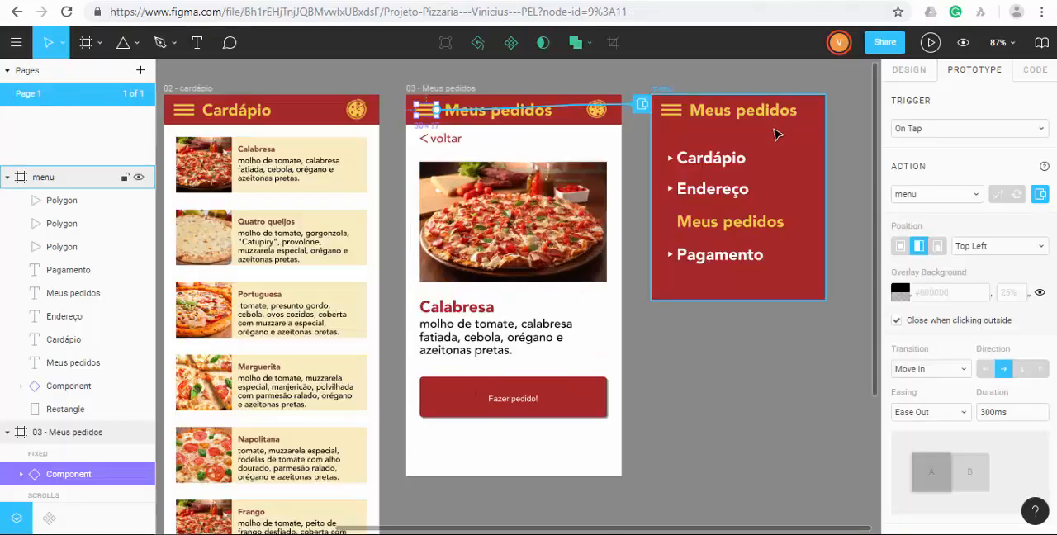
Review the prototype settings of the menu icon's overlay connection and of the Fazer pedido! button's connection.
left_click(753, 389)
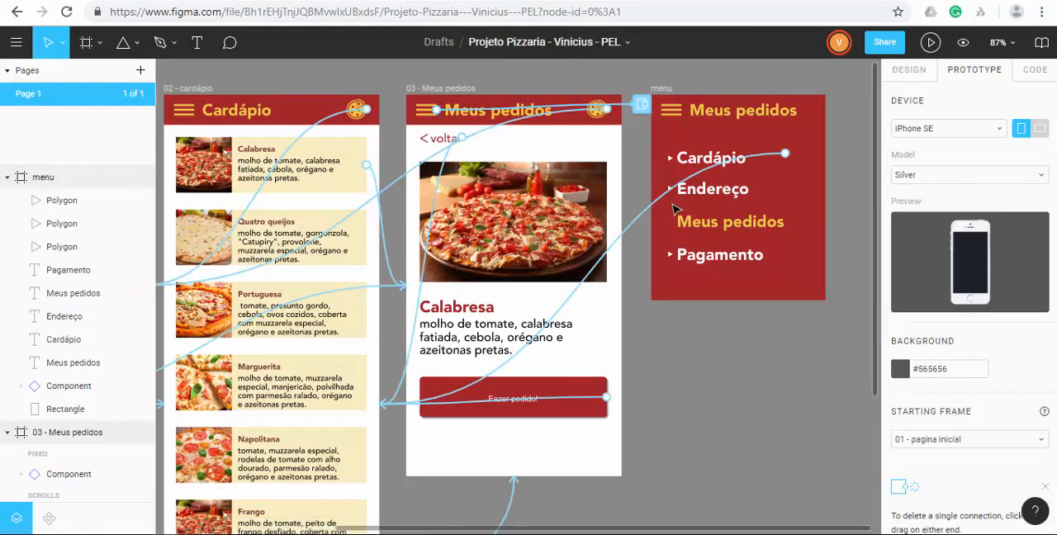
left_click(641, 105)
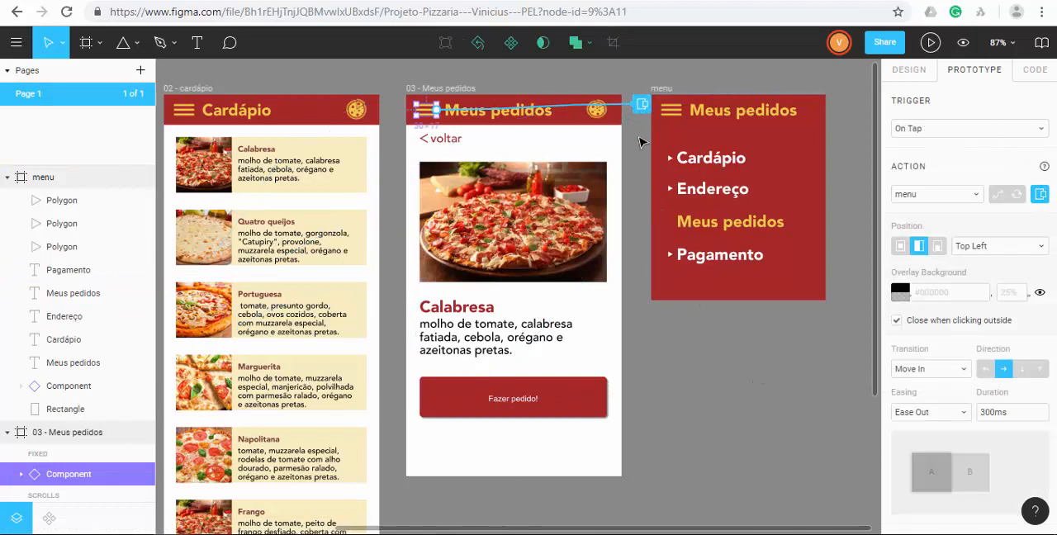
left_click(740, 370)
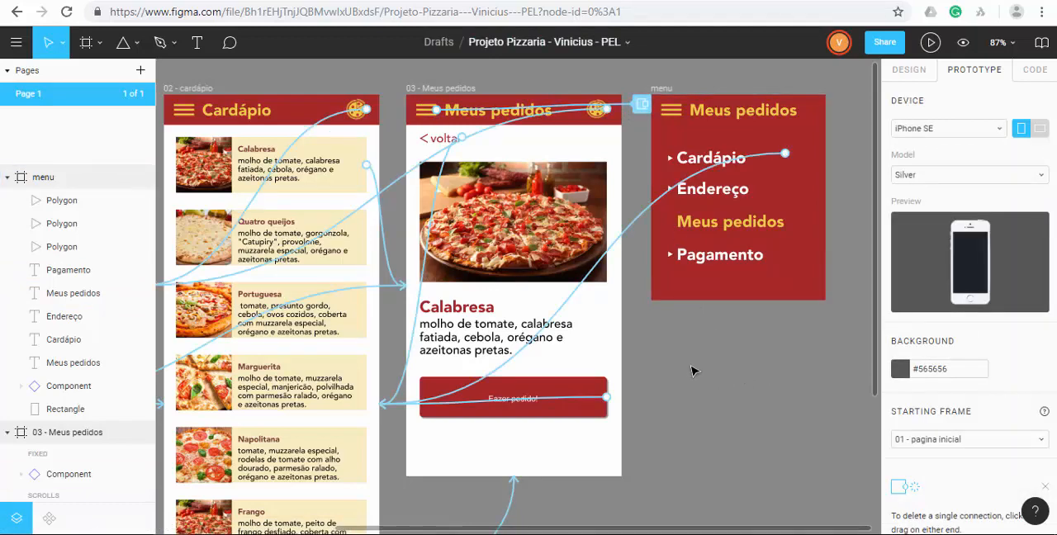
left_click(636, 105)
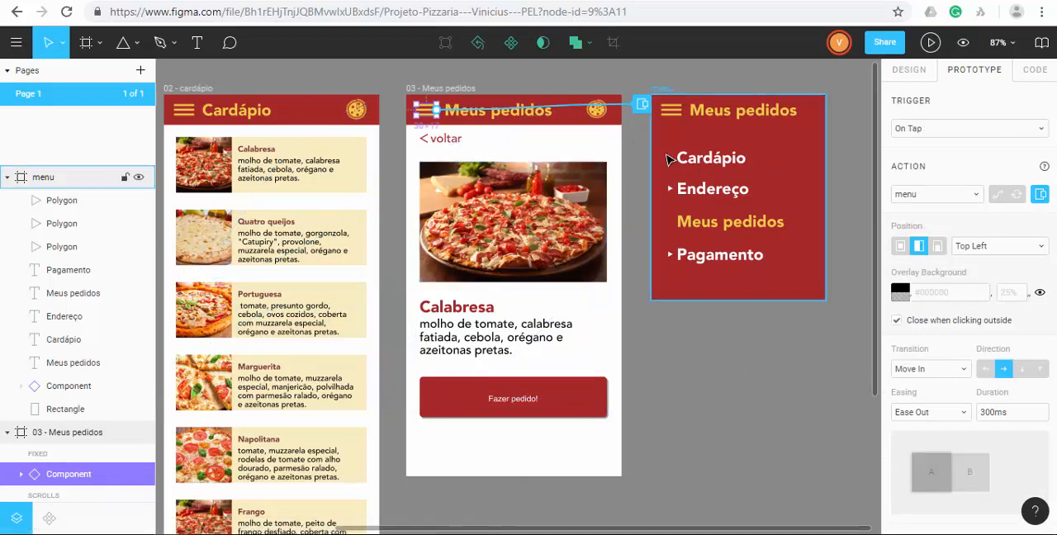
left_click(543, 394)
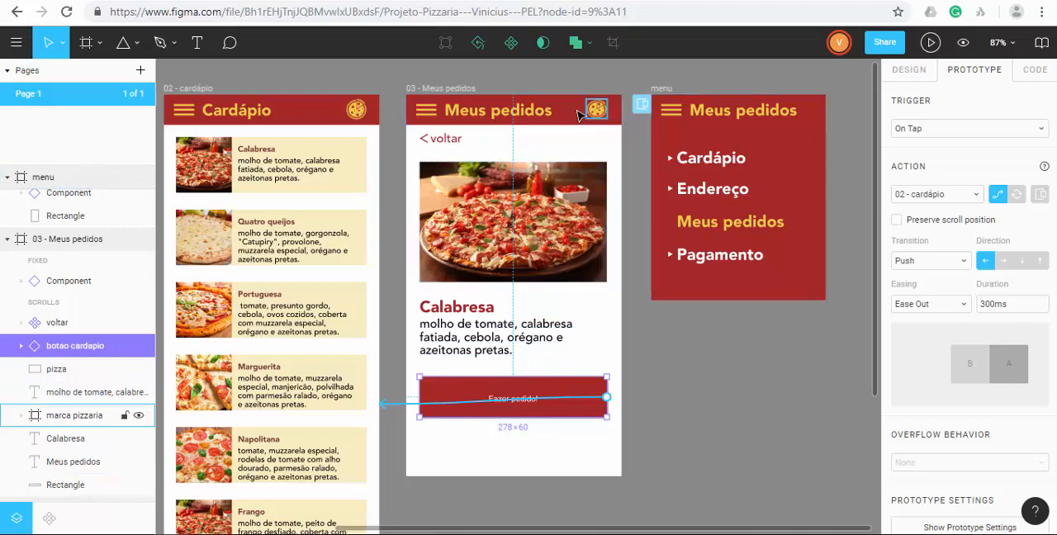
left_click(437, 120)
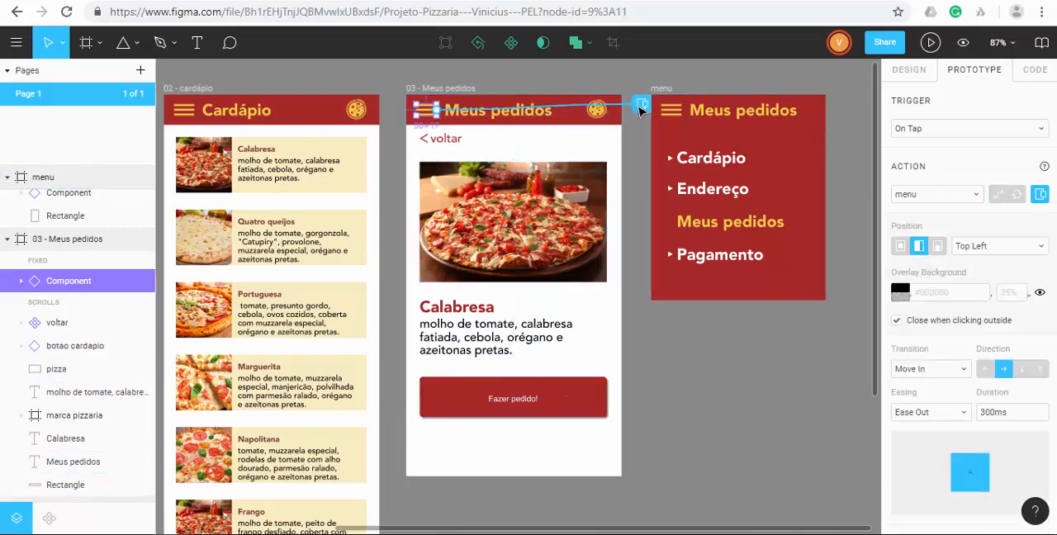
left_click(728, 373)
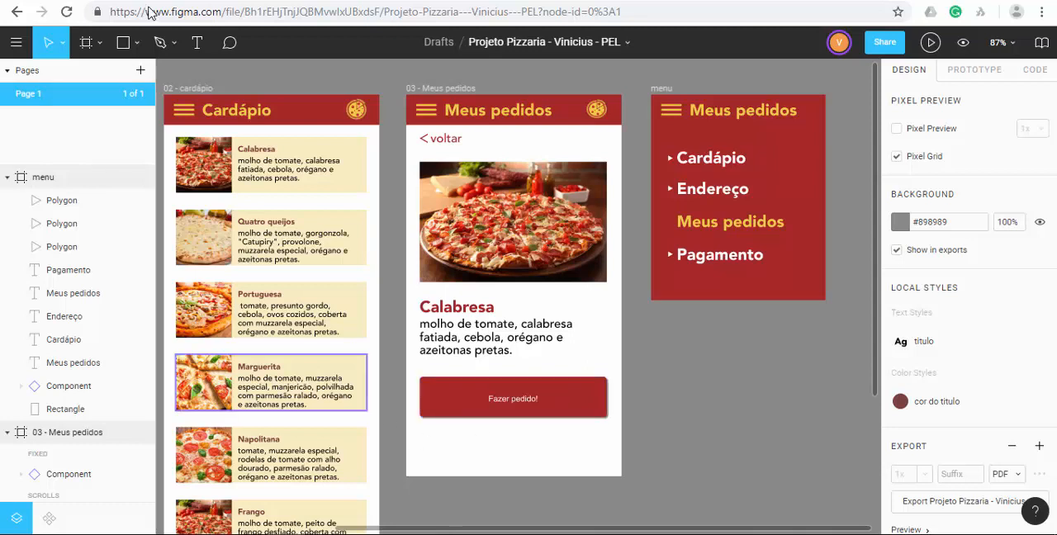
Draw a frame about 259 × 70 below the menu frame and a rectangle about 208 × 31 inside it.
left_click(86, 46)
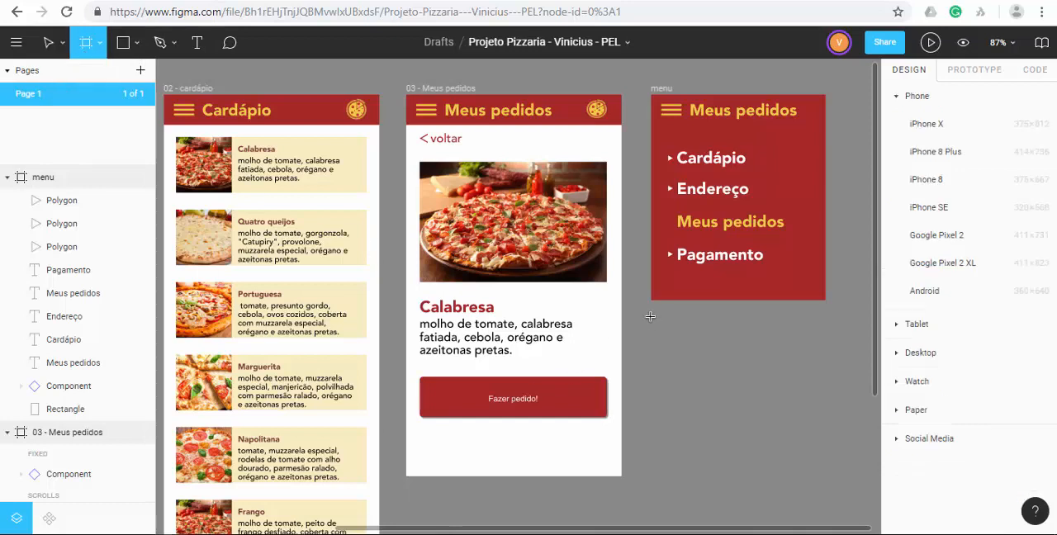
left_click_drag(651, 316, 828, 364)
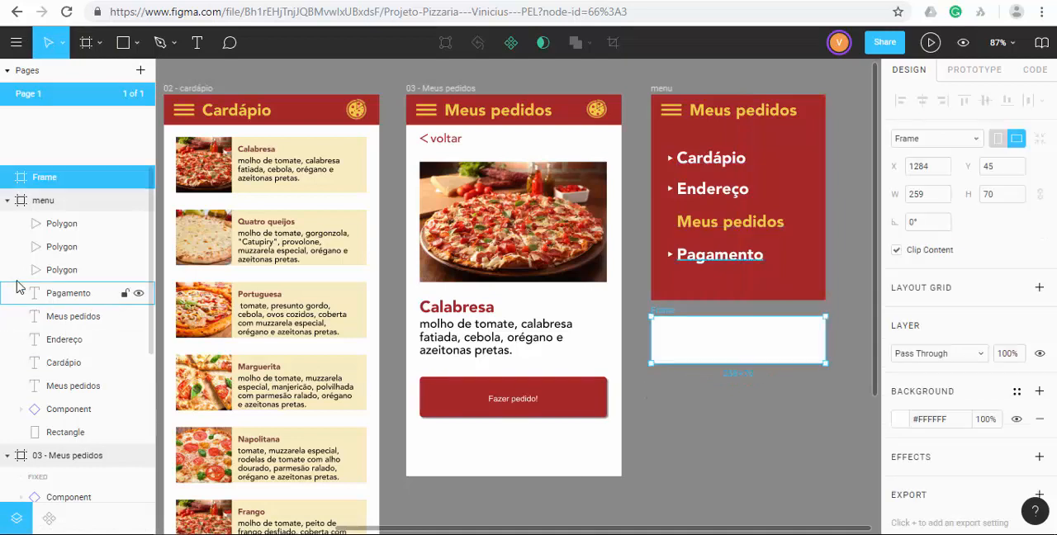
left_click(124, 43)
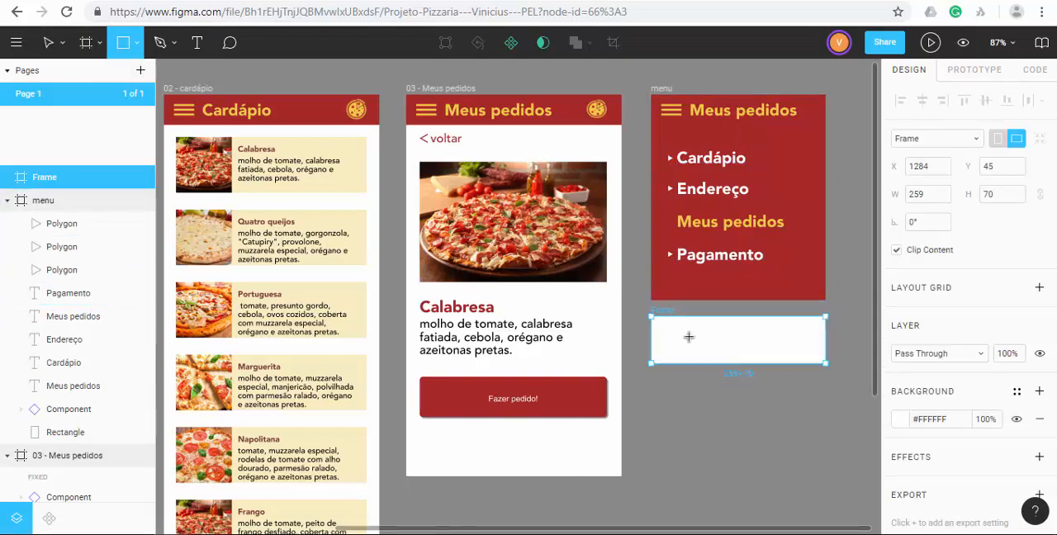
mouse_move(672, 332)
left_mouse_down()
mouse_move(746, 357)
mouse_move(816, 360)
left_mouse_up()
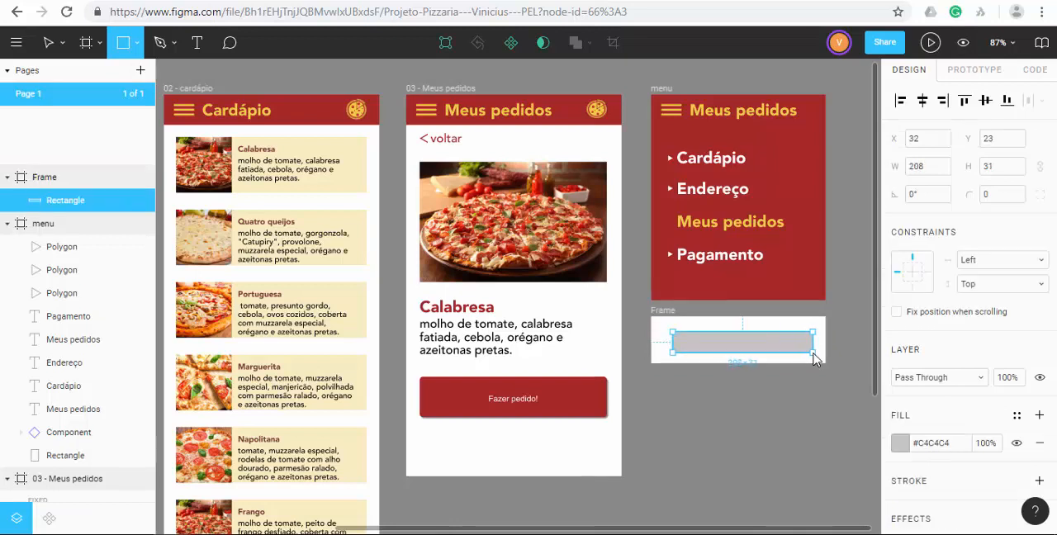
Add the text "Teste" to the new frame and center it on the grey rectangle.
left_click(202, 44)
left_click(739, 343)
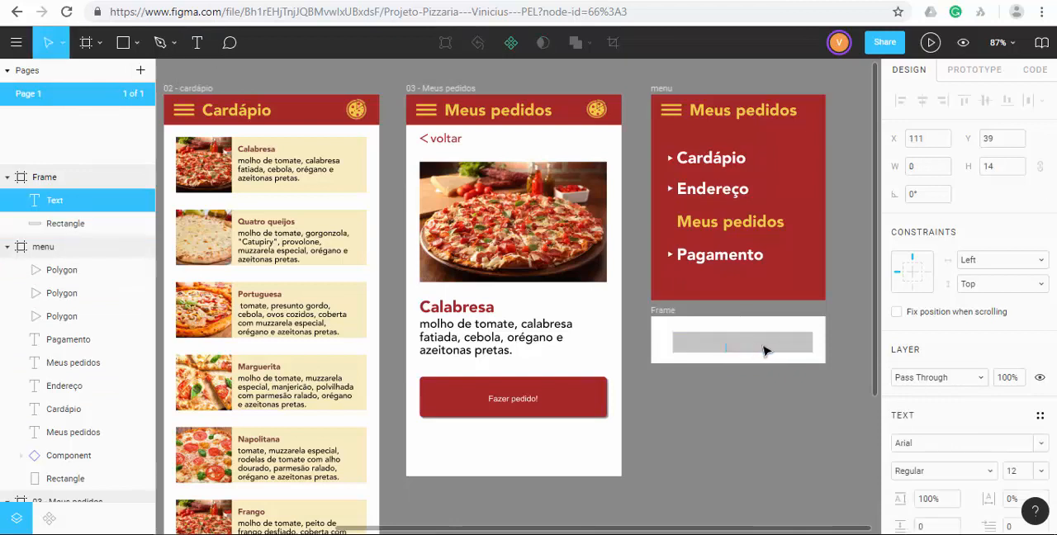
type("Teste")
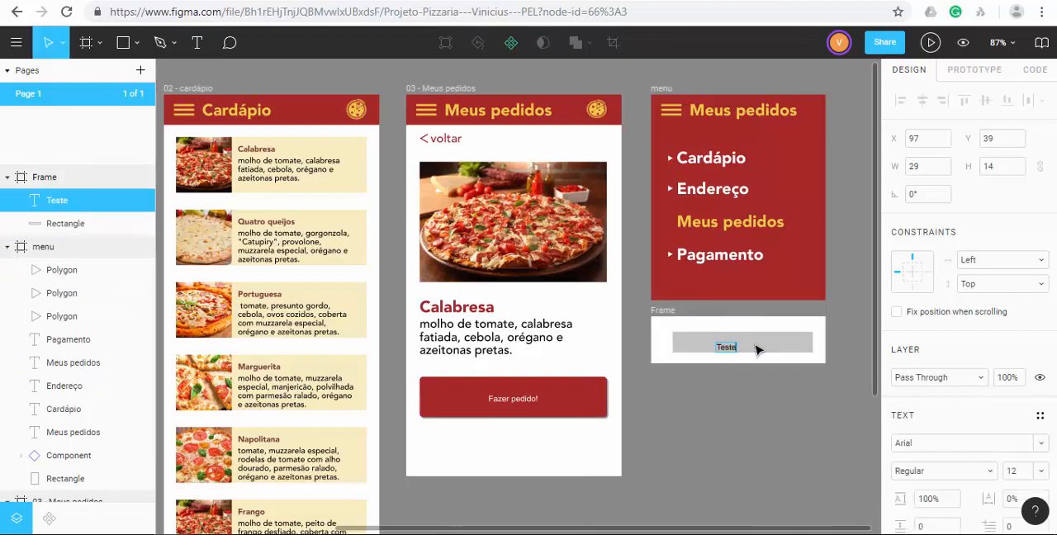
key("Escape")
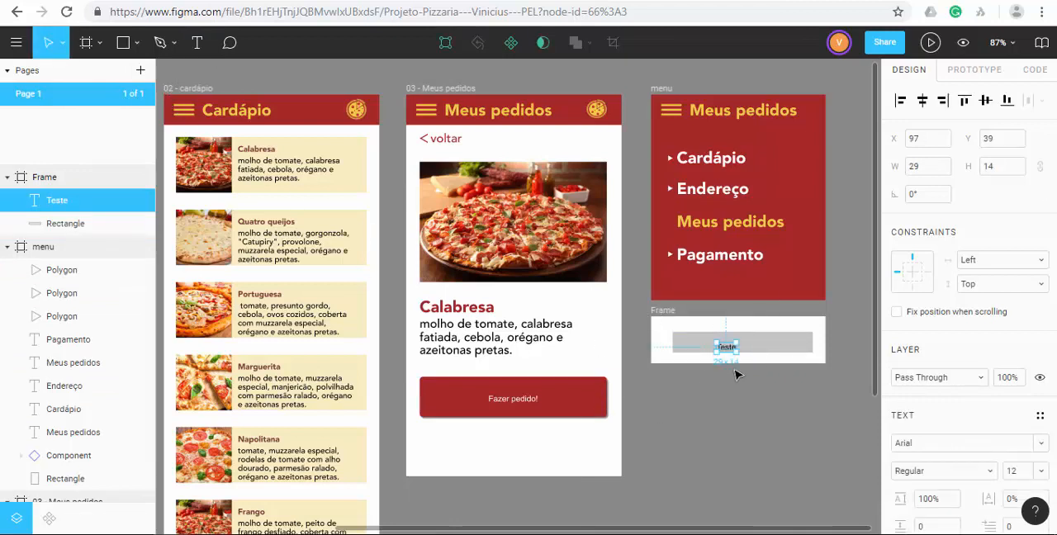
left_click_drag(728, 353, 741, 348)
left_click(763, 412)
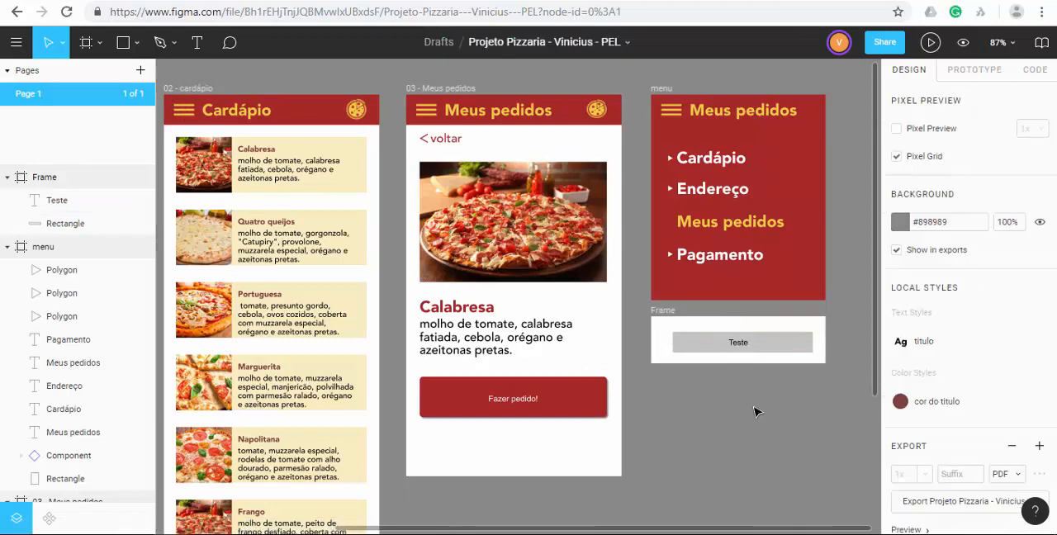
Draw a triangle about 22 × 19 with the Polygon tool and center it at the grey rectangle's upper edge as a tooltip pointer.
left_click(136, 42)
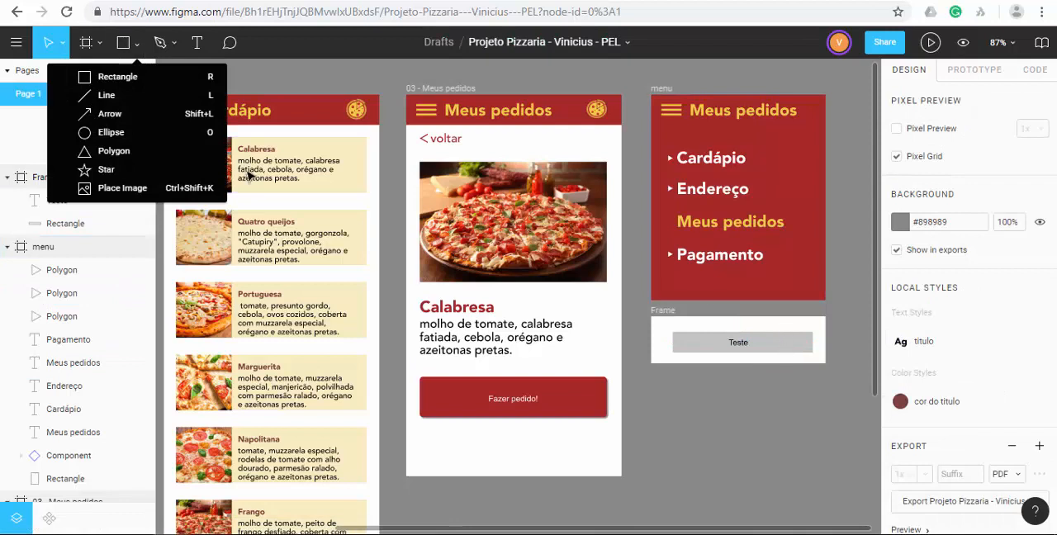
left_click(114, 151)
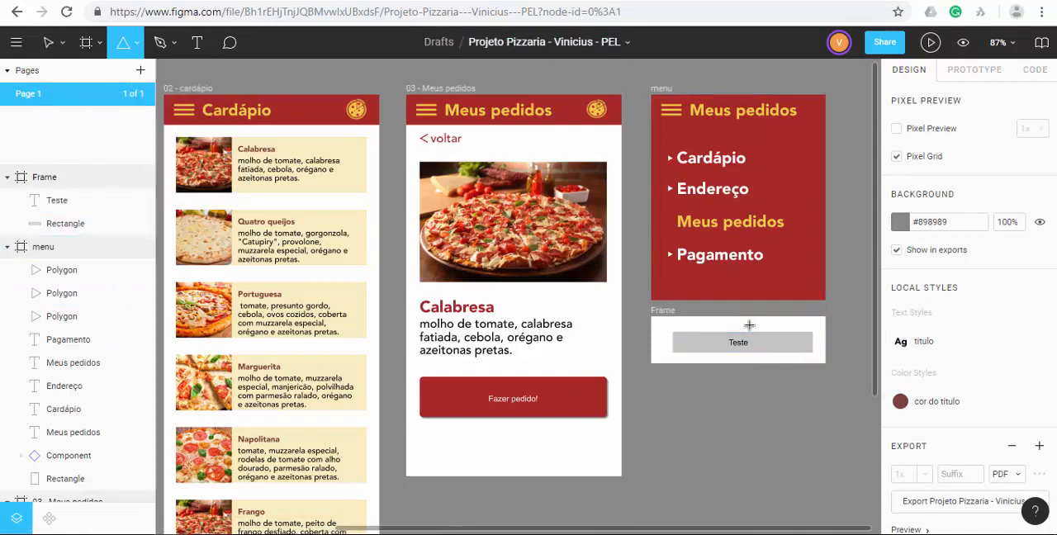
left_click_drag(746, 339, 728, 325)
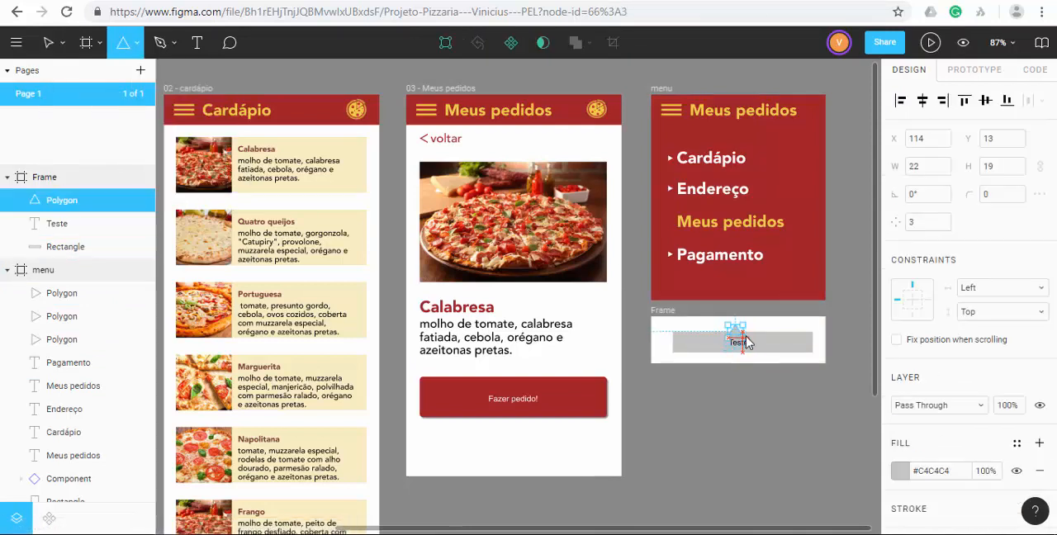
left_click(750, 454)
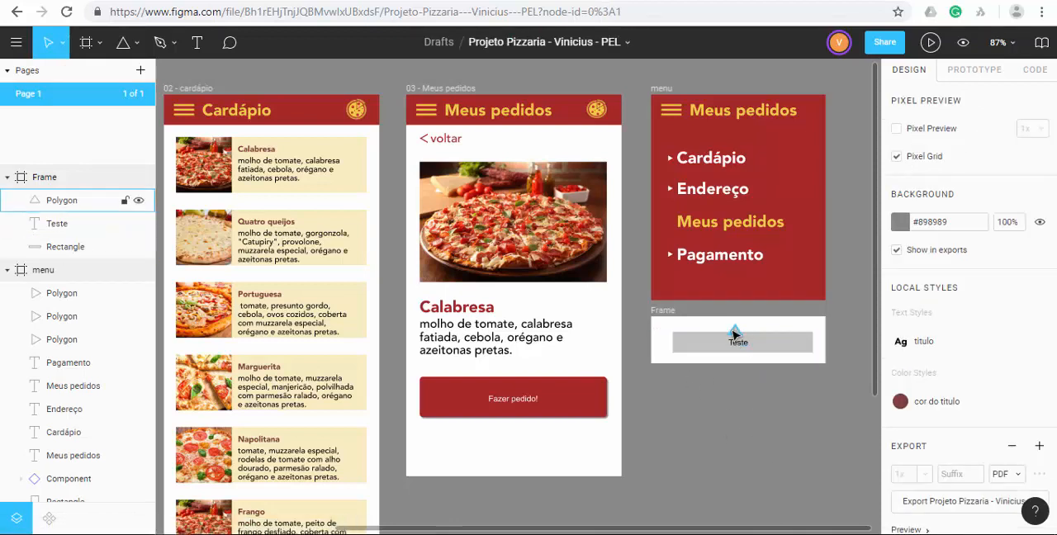
left_click_drag(734, 333, 741, 337)
left_click(728, 449)
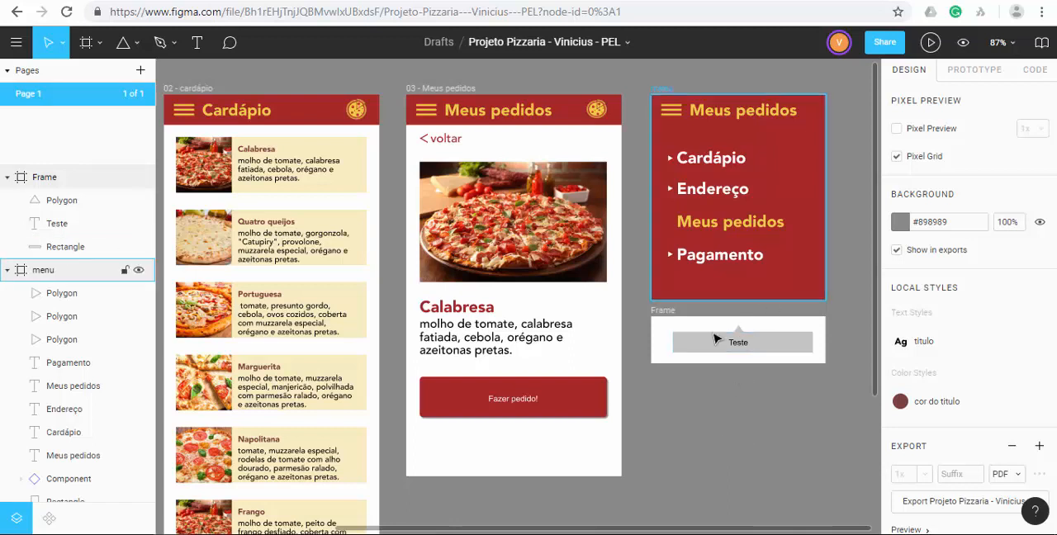
Rename the tooltip frame below the menu frame as "teste" and collapse the expanded frames in the layer list.
double_click(668, 312)
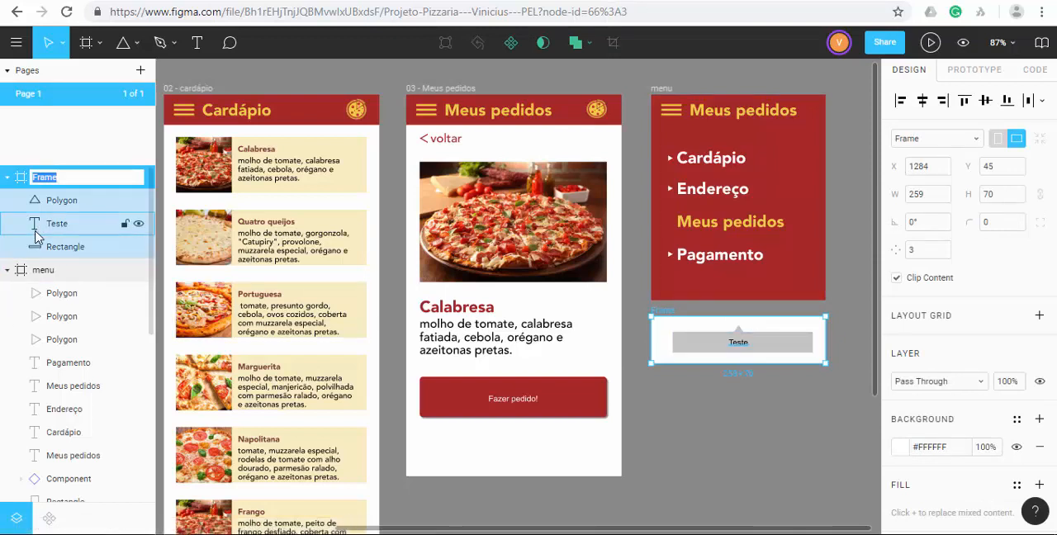
type("teste")
key("Return")
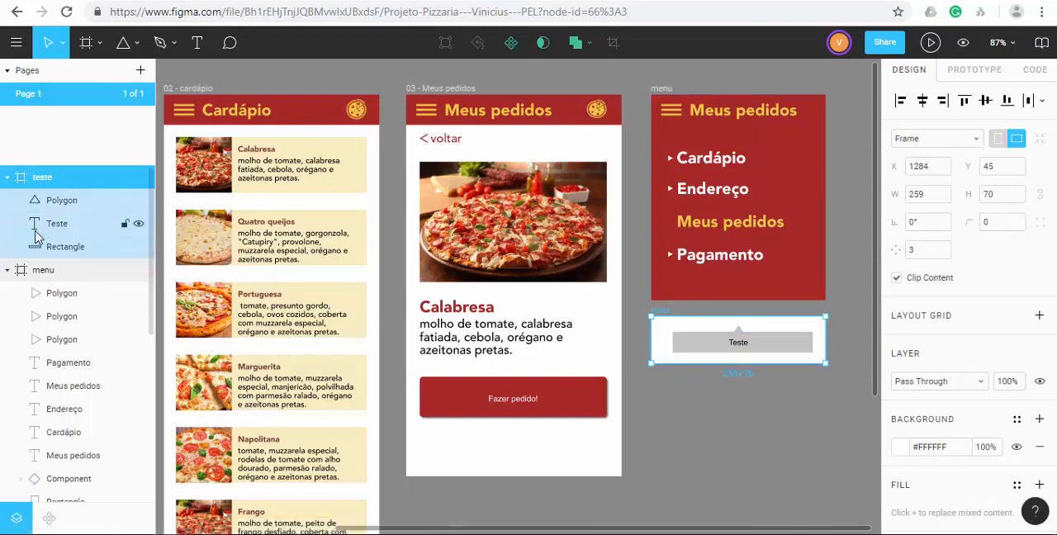
left_click(6, 177)
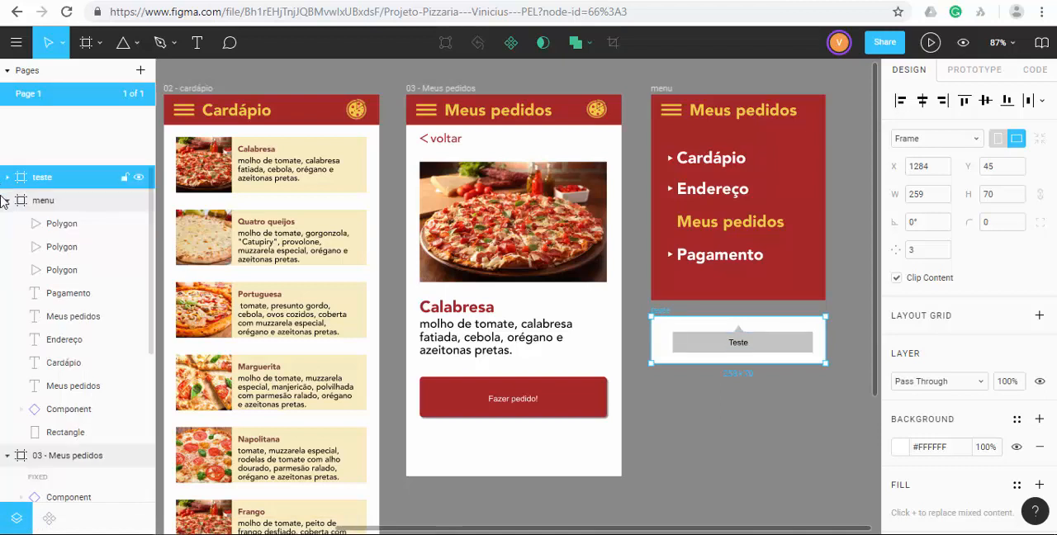
left_click(6, 201)
left_click(7, 224)
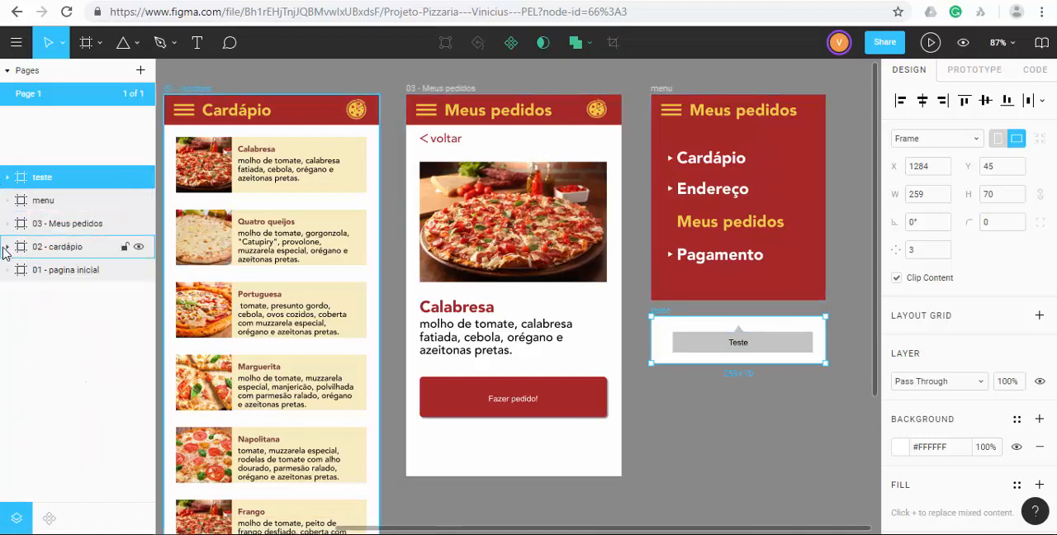
left_click(761, 424)
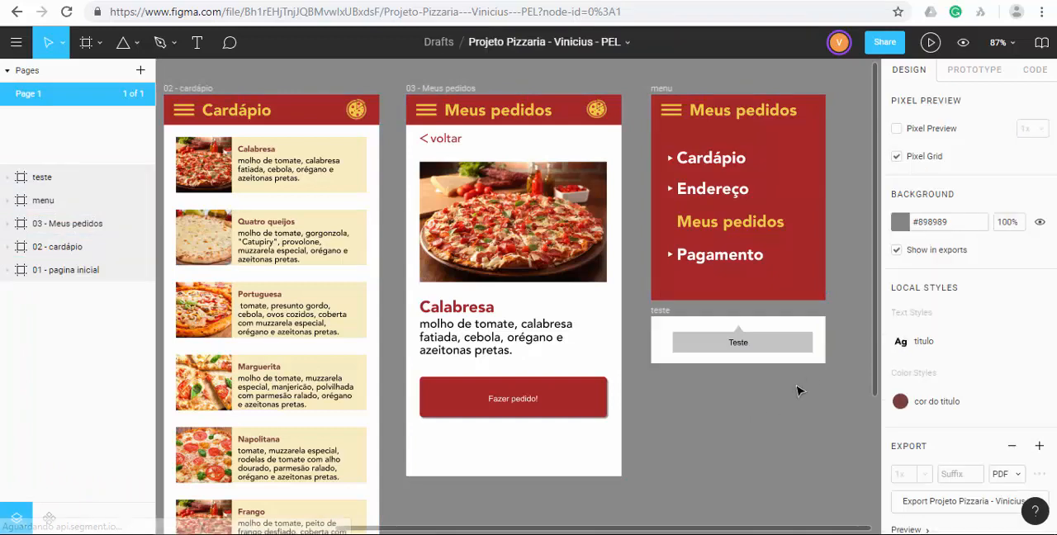
Connect the Fazer pedido! button to the teste frame and set the connection's action to Open Overlay.
left_click(566, 396)
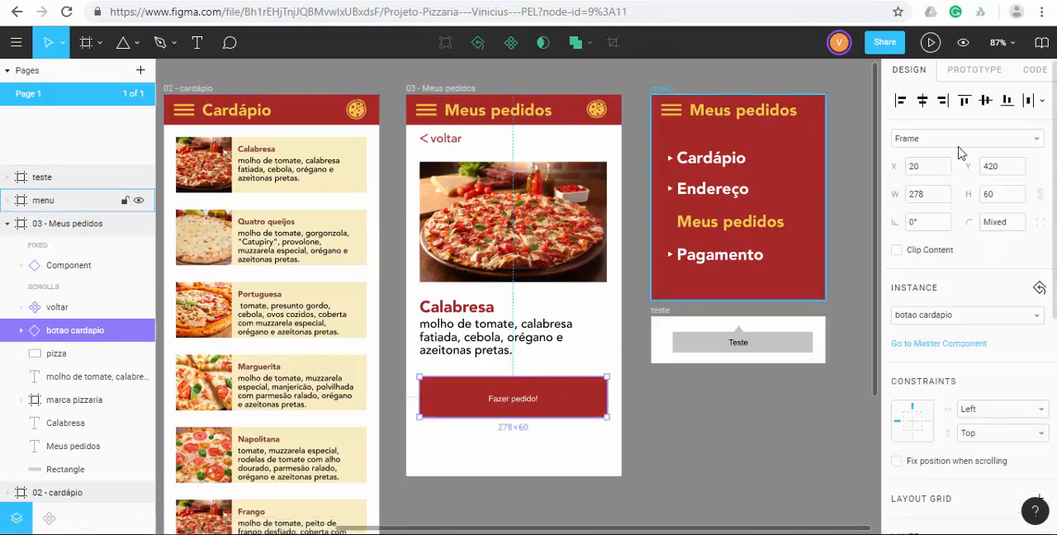
left_click(975, 71)
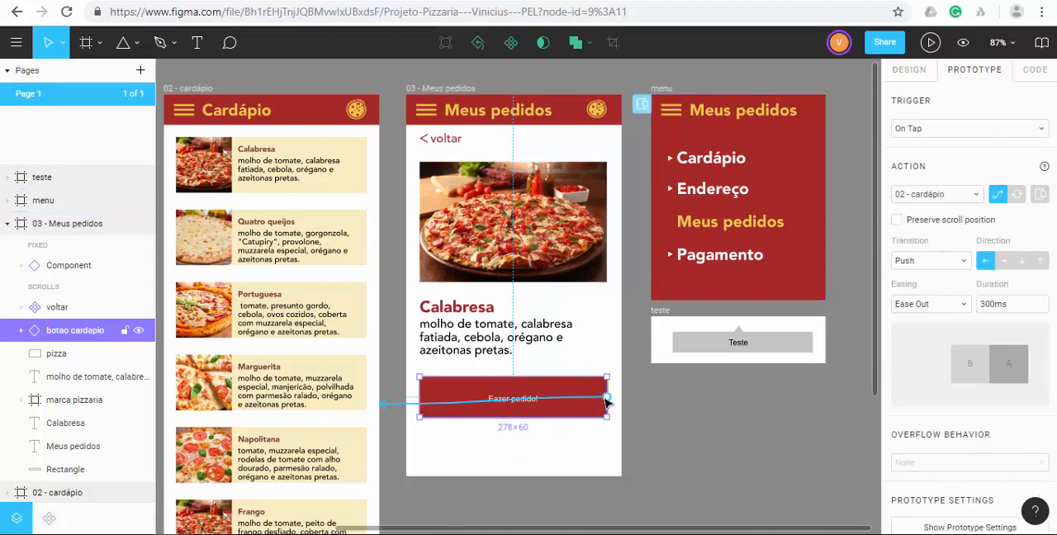
left_click_drag(608, 402, 668, 342)
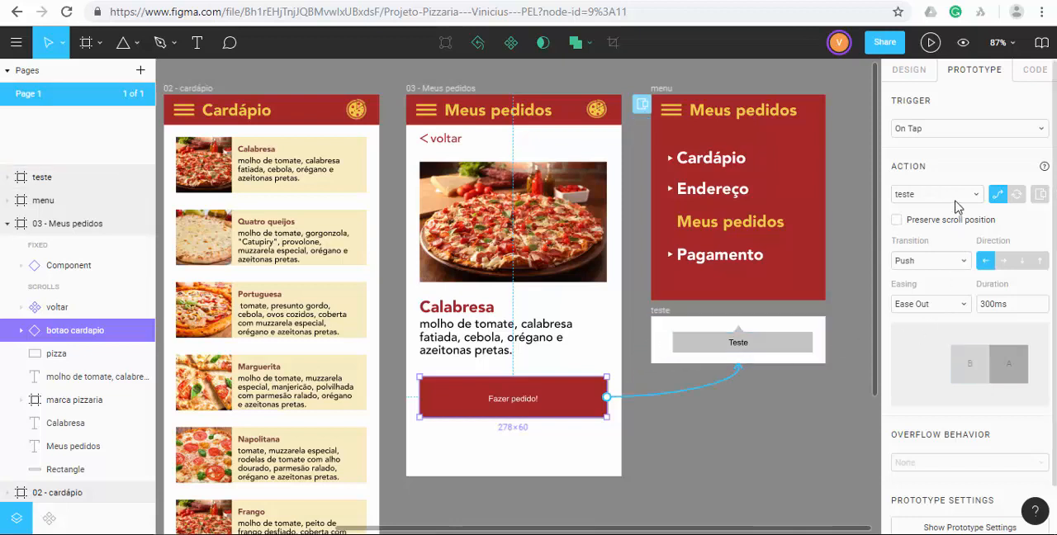
left_click(1040, 196)
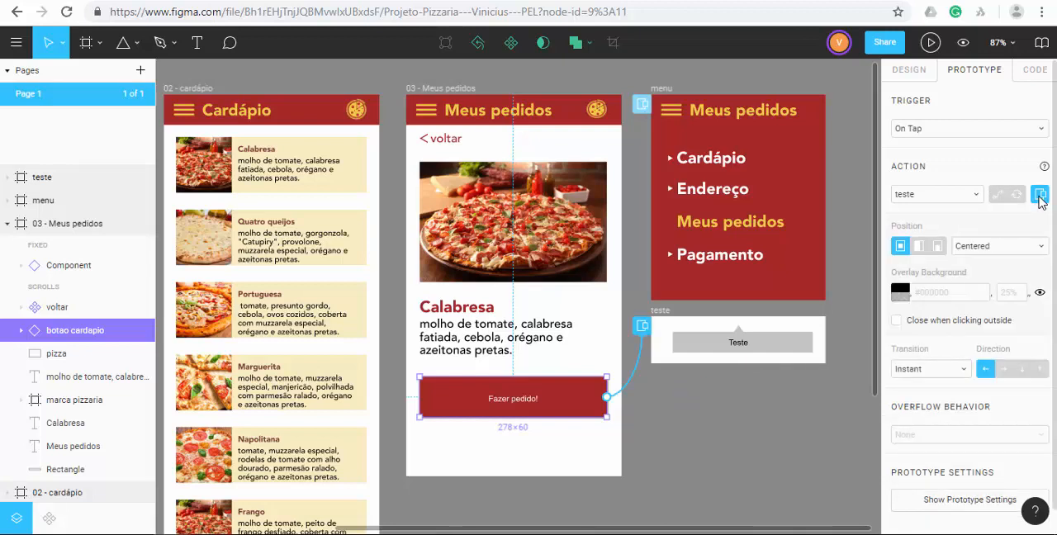
Preview the prototype and test the Fazer pedido! button to check where the overlay opens.
left_click(932, 44)
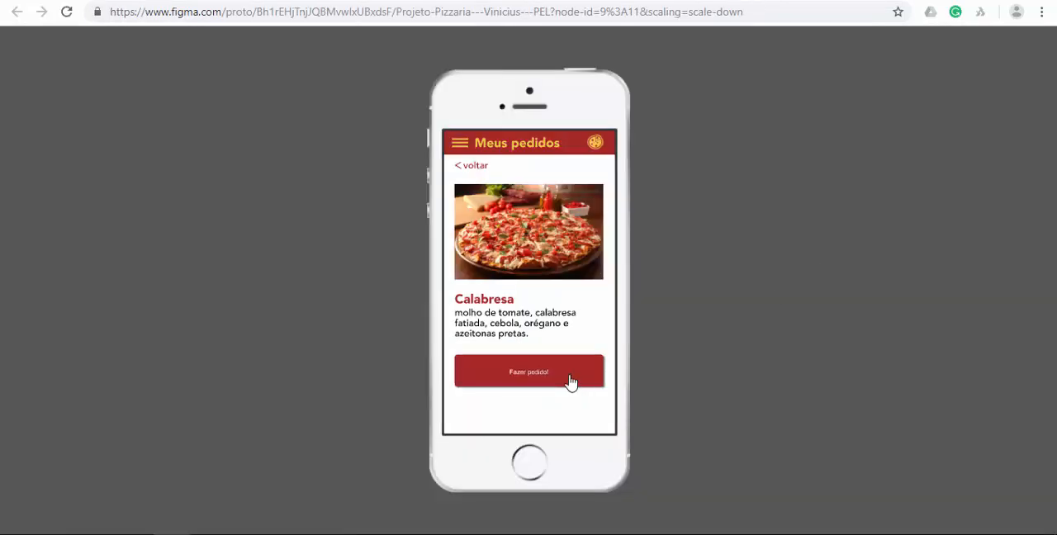
left_click(570, 381)
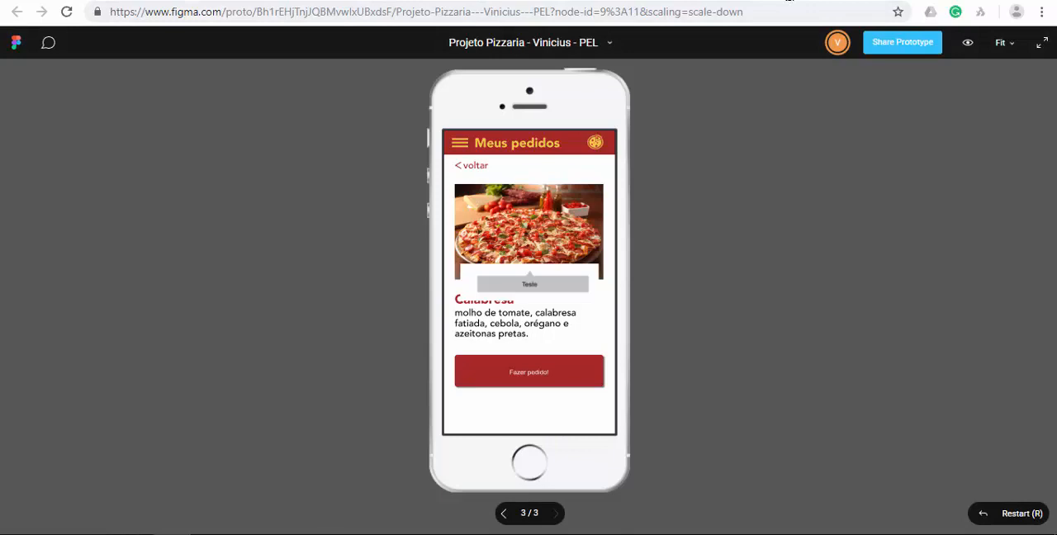
key("ctrl+w")
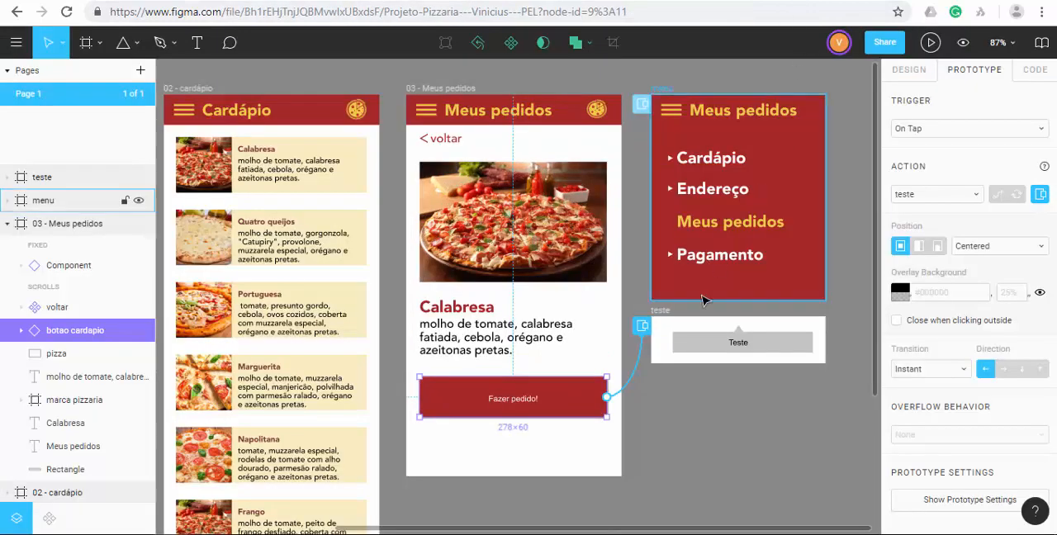
Set the teste overlay's position to Manual and place it centered just below the Fazer pedido! button.
left_click(653, 421)
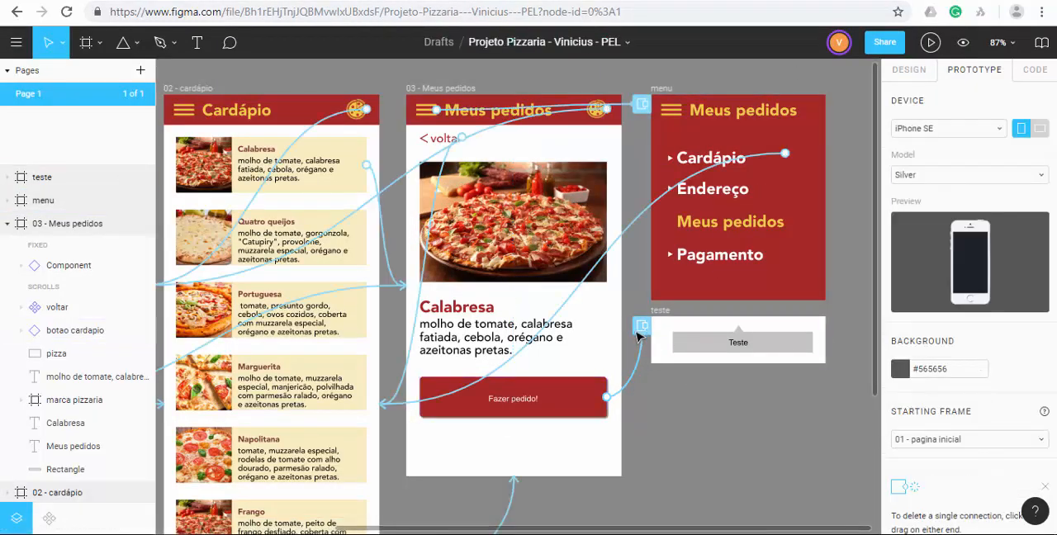
left_click(642, 328)
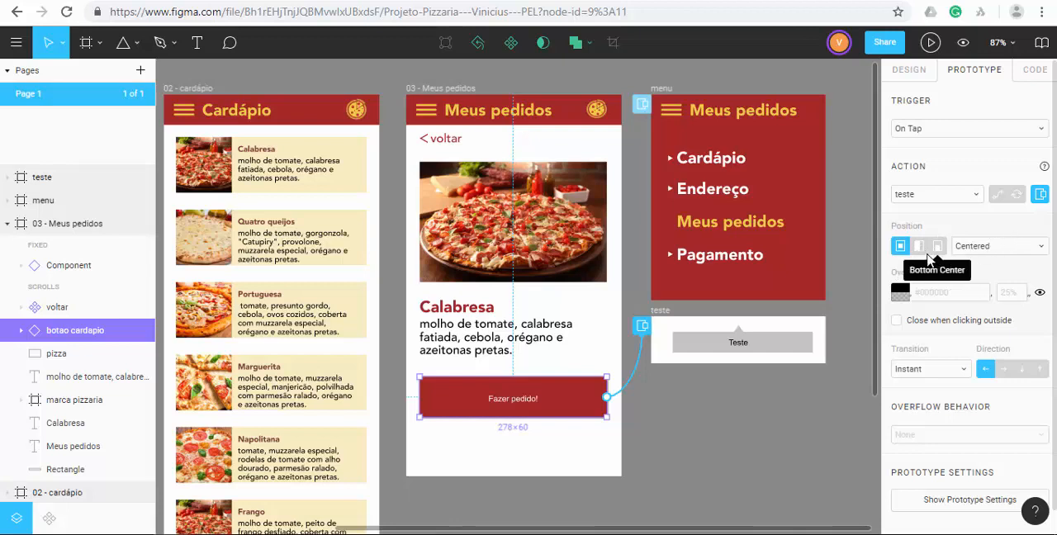
left_click(1004, 247)
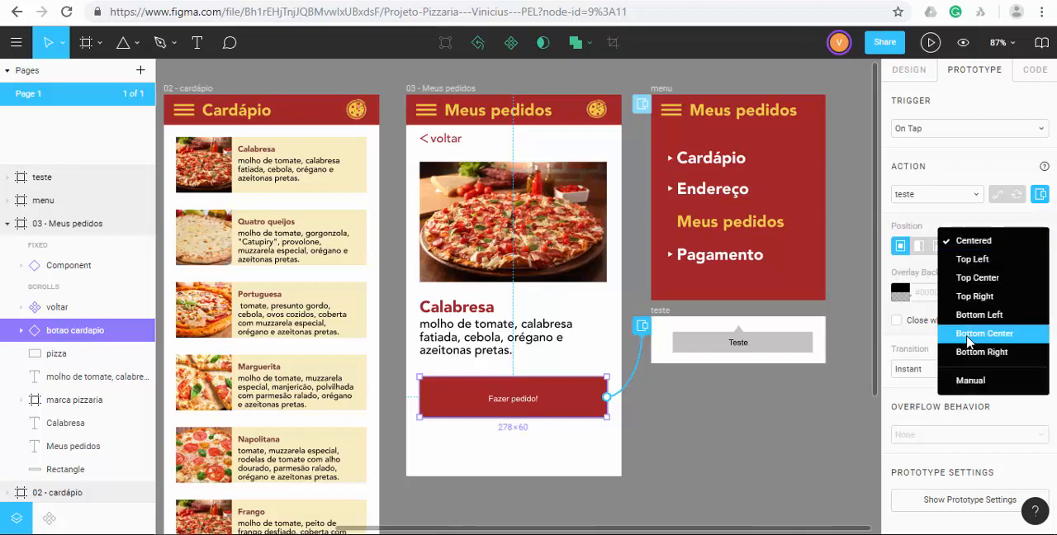
left_click(962, 385)
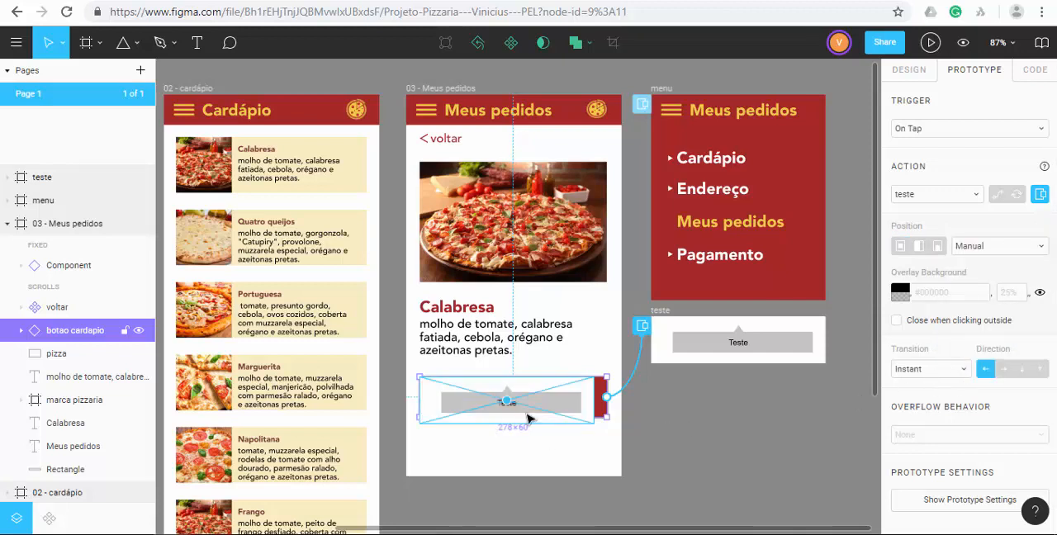
left_click_drag(561, 402, 567, 436)
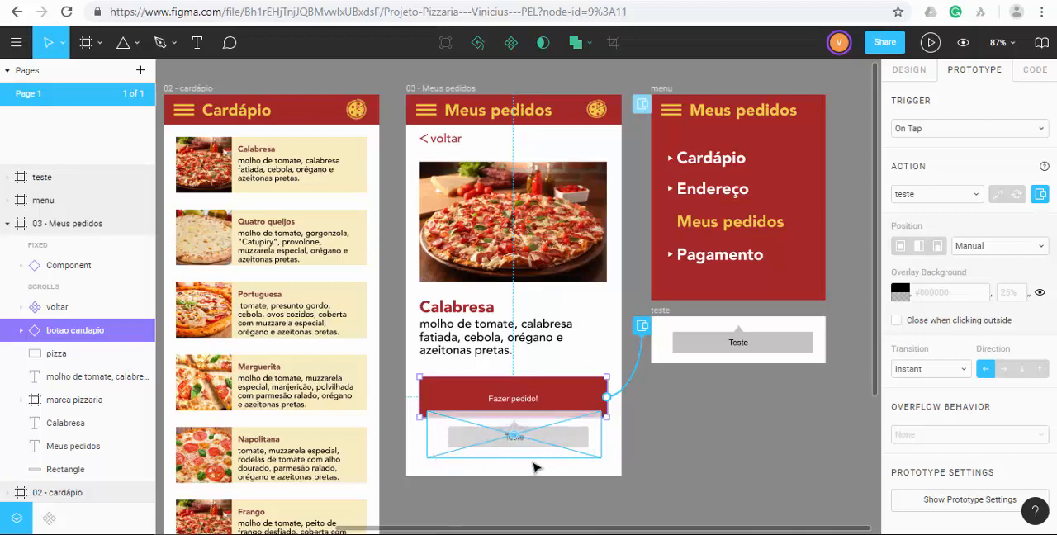
left_click(636, 441)
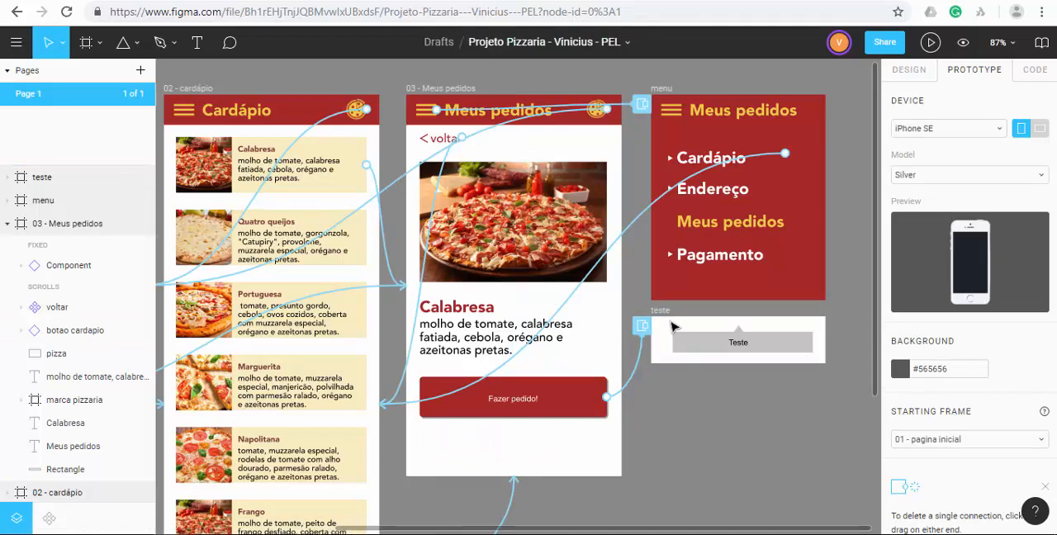
Set the teste frame's white background opacity to 0%.
left_click(40, 176)
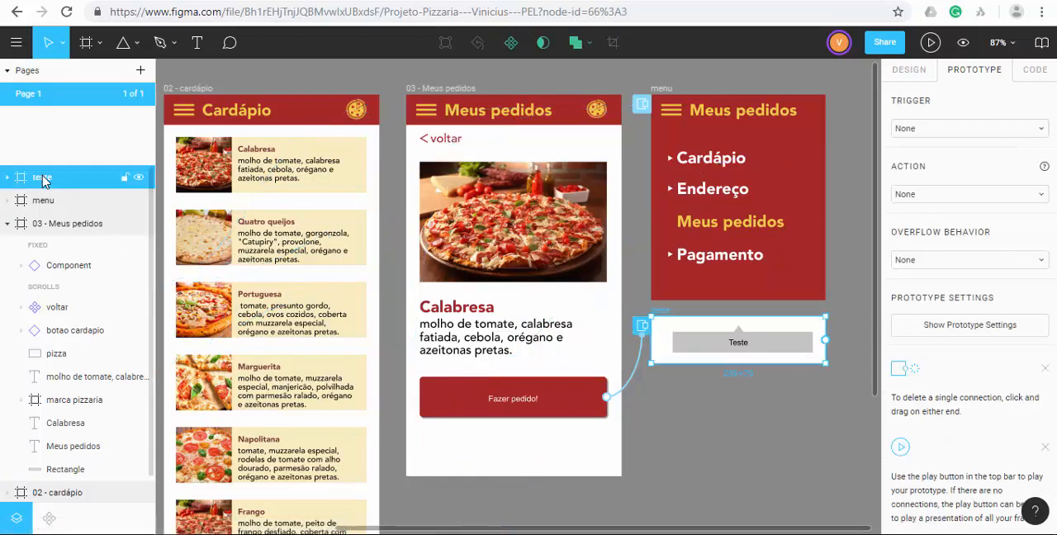
left_click(908, 71)
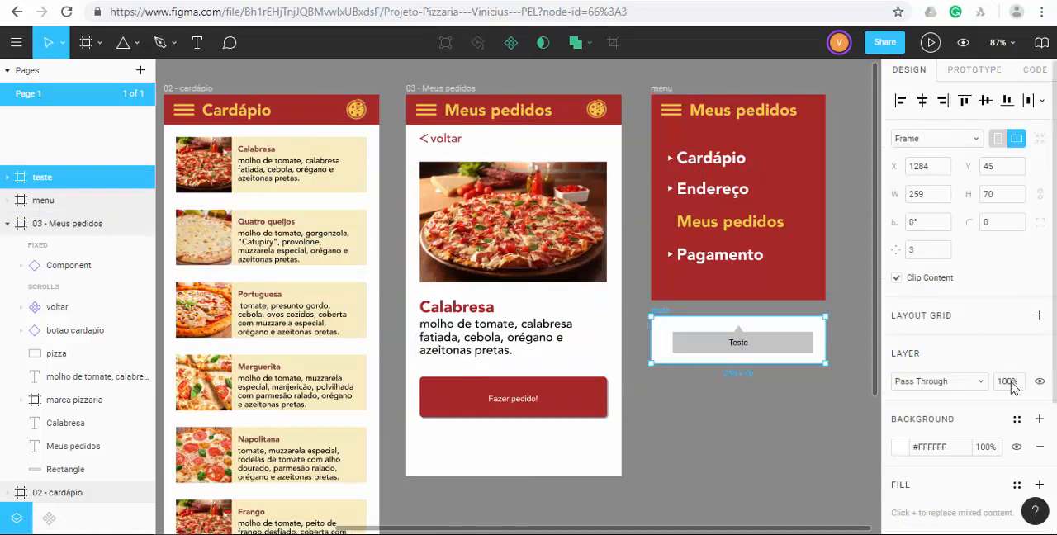
left_click(985, 448)
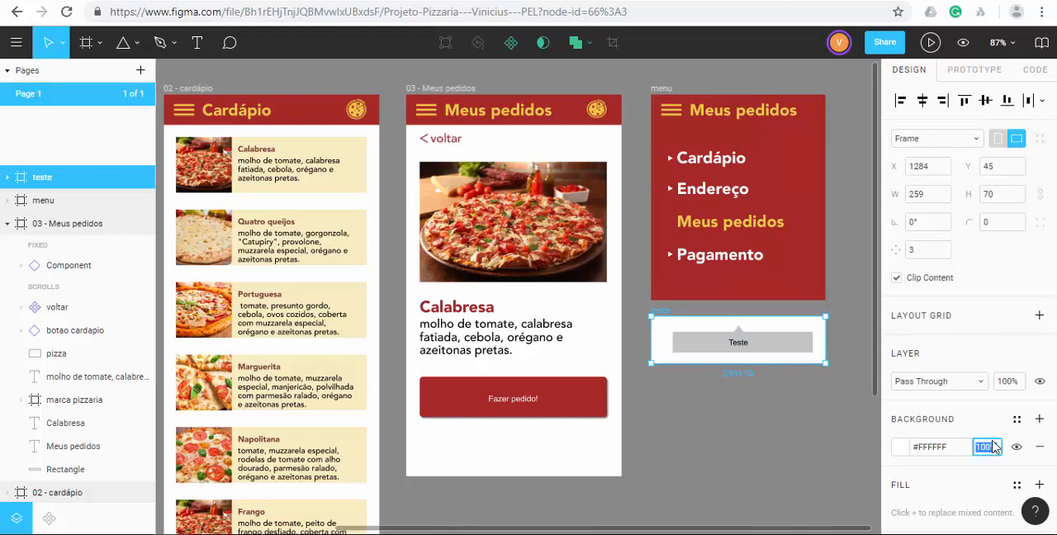
type("0")
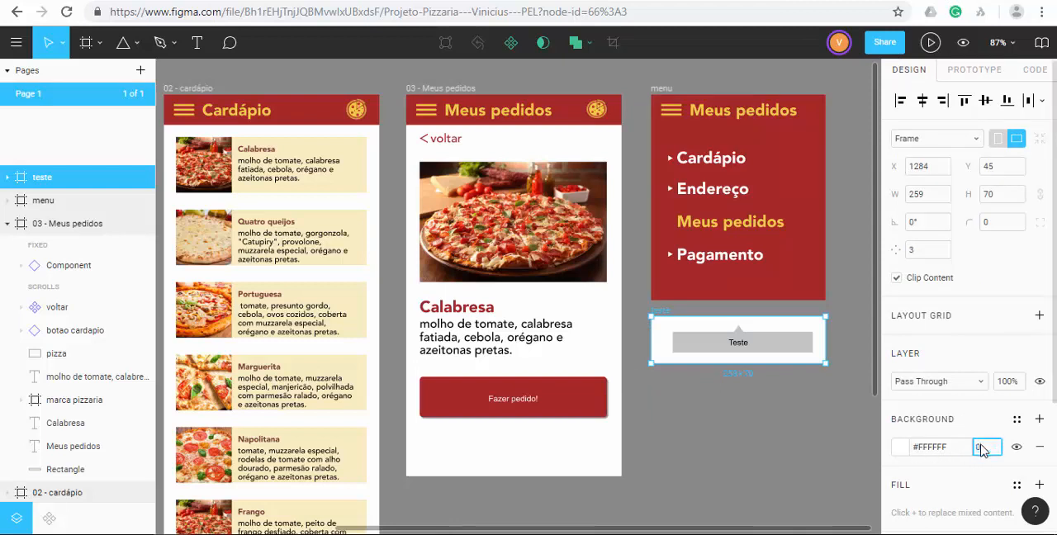
key("Return")
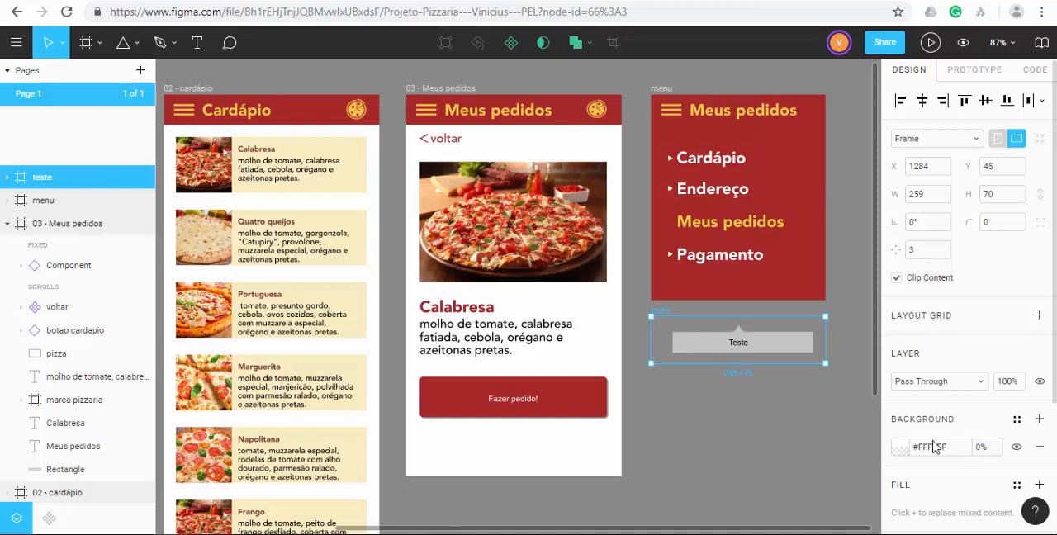
left_click(700, 452)
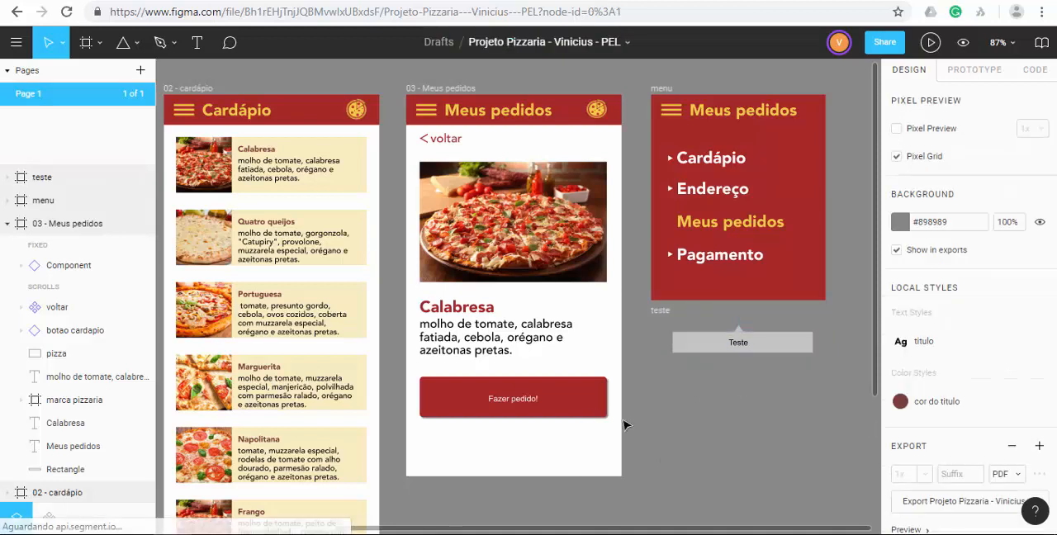
Set the transition of the Fazer pedido! button's overlay connection to Dissolve.
left_click(976, 70)
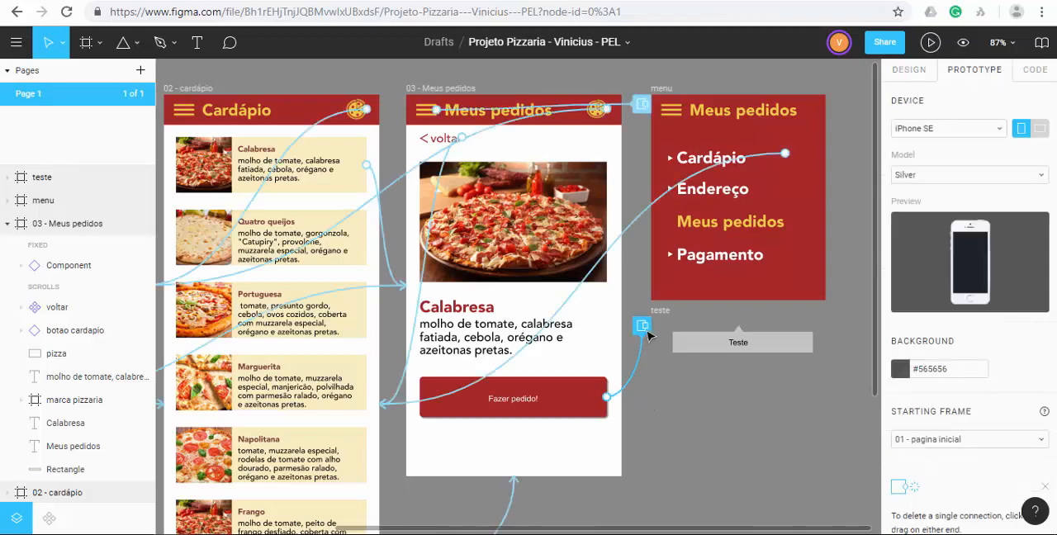
left_click(576, 402)
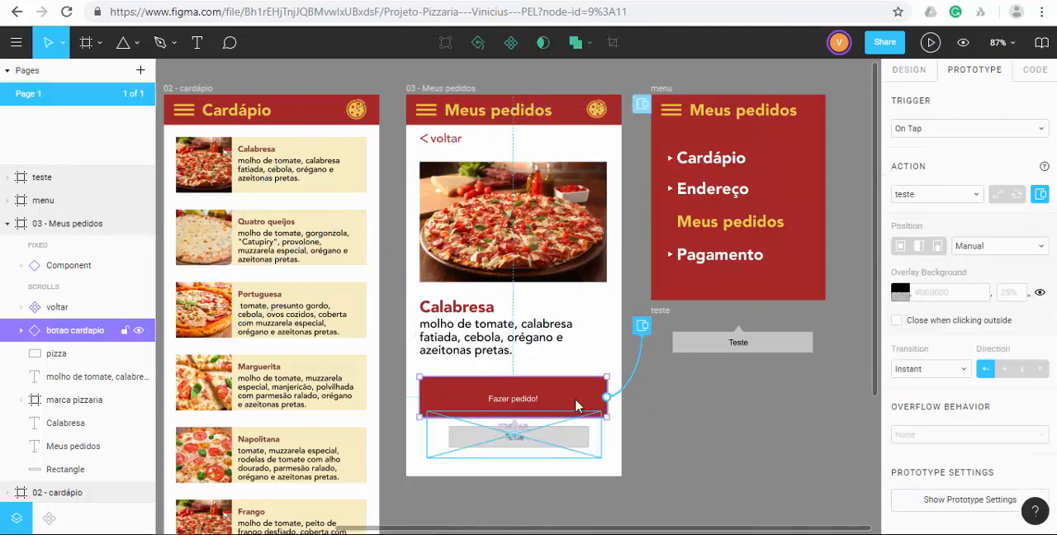
left_click(963, 372)
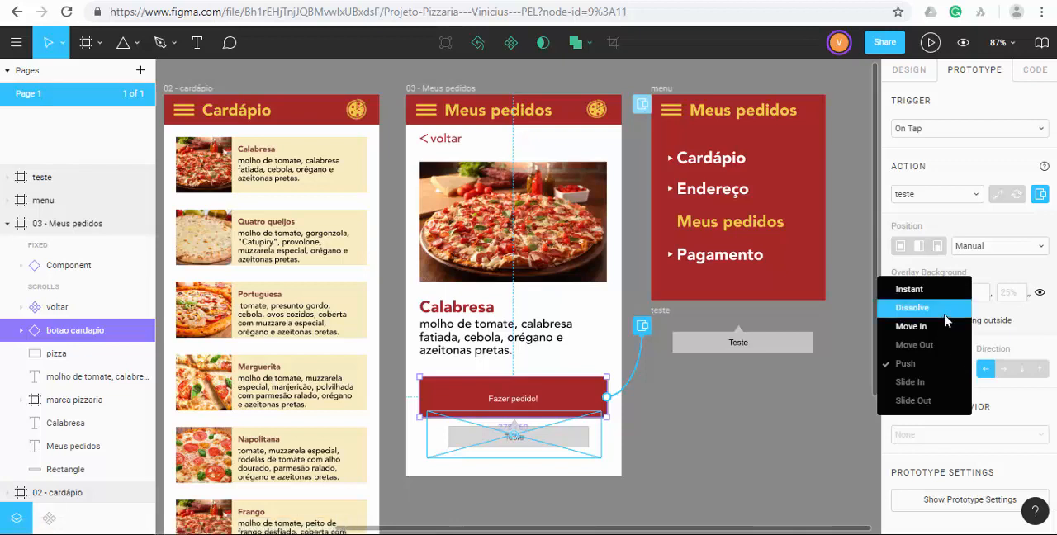
left_click(945, 314)
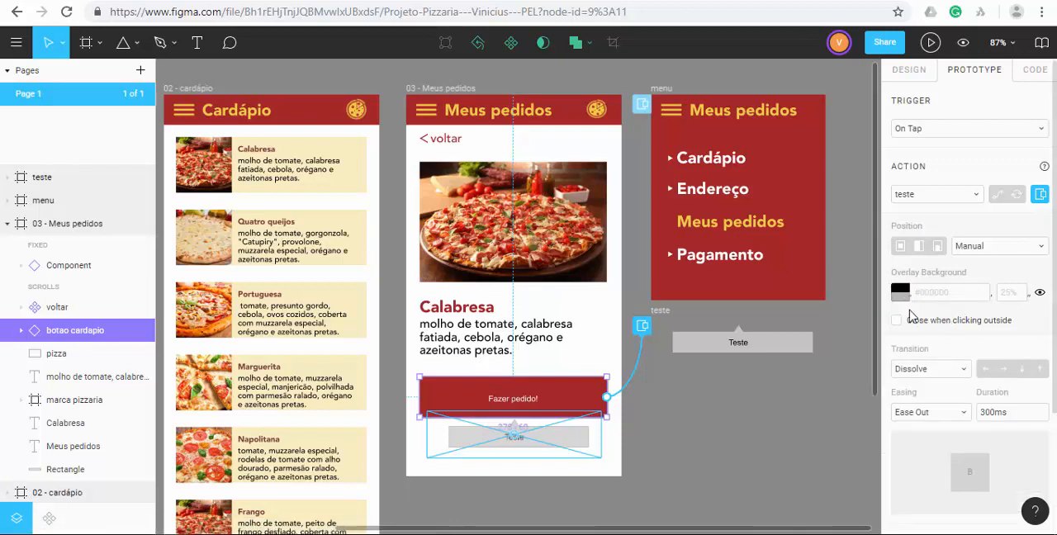
Preview the prototype and test the Fazer pedido! button to check the tooltip's placement, background and Dissolve transition.
left_click(932, 44)
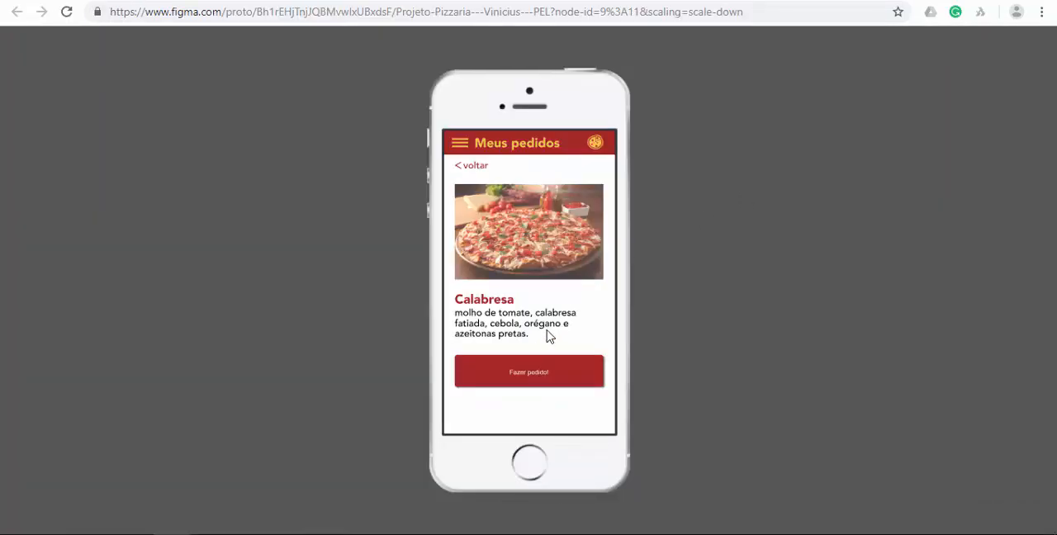
left_click(543, 376)
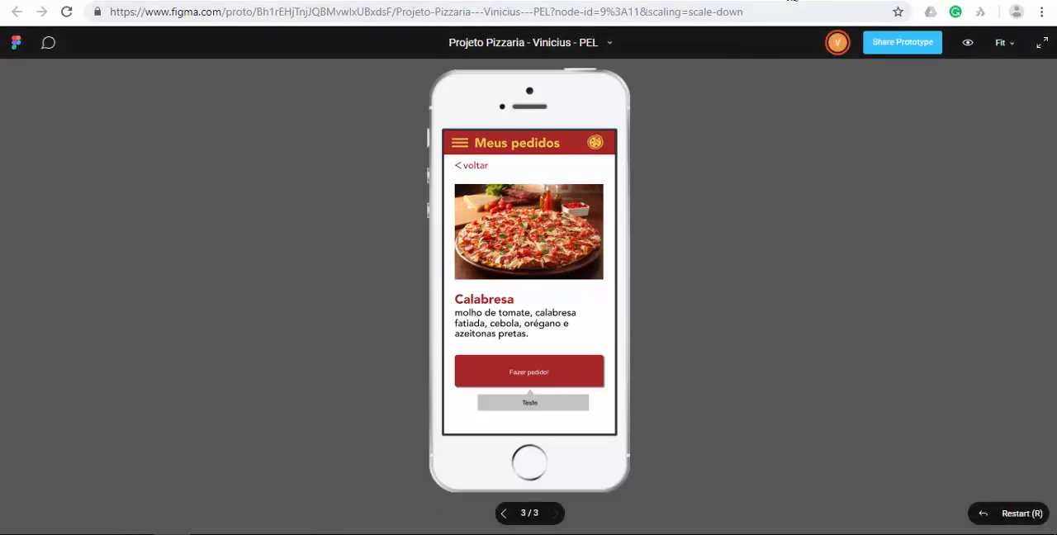
left_click(790, 0)
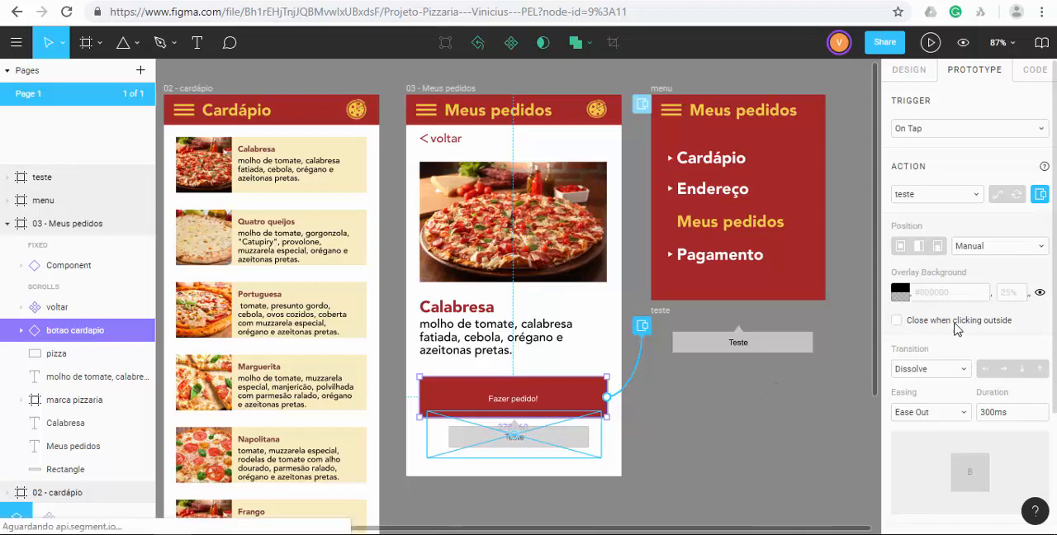
Enable Close when clicking outside for the teste overlay and test opening and dismissing the tooltip in the prototype preview.
left_click(897, 321)
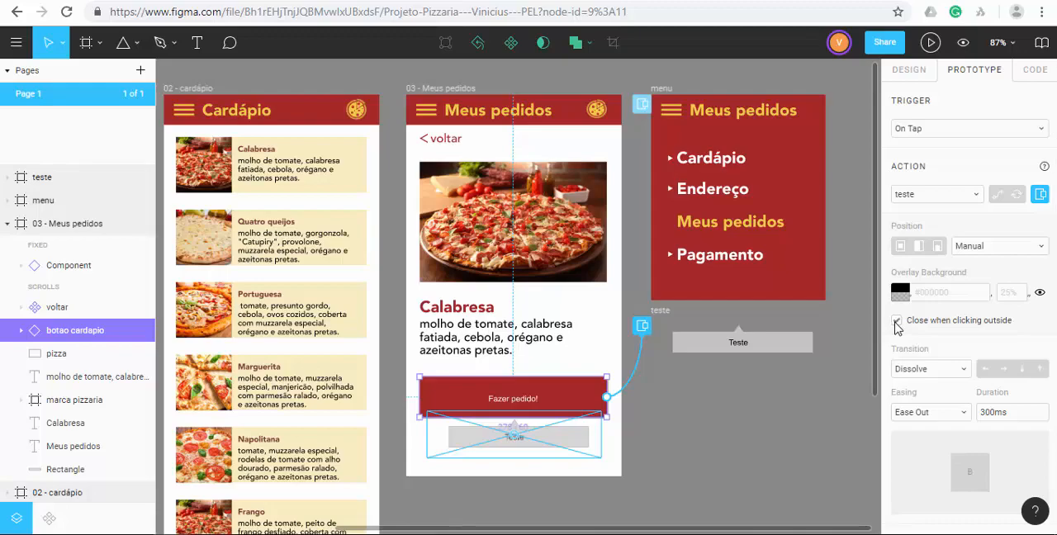
left_click(929, 42)
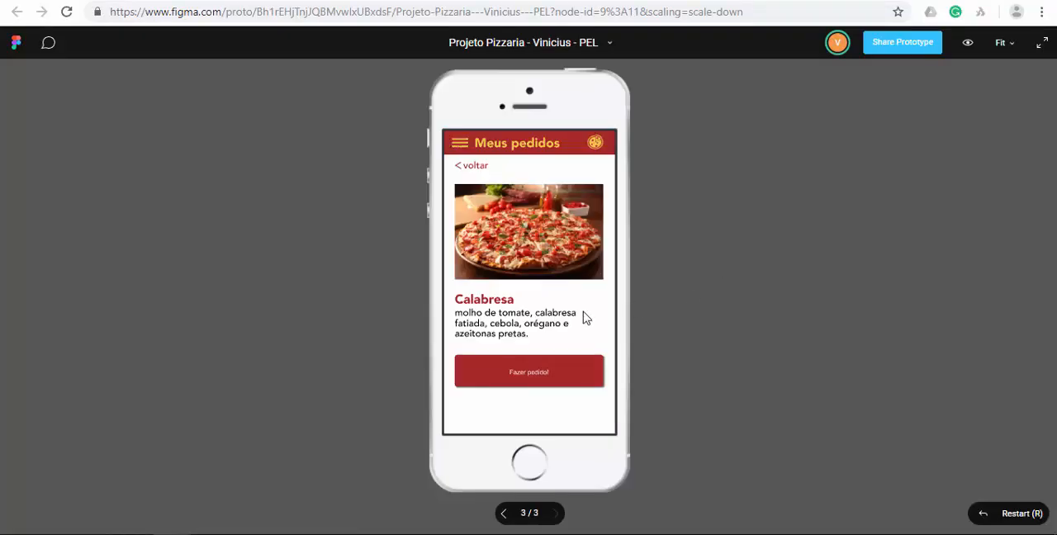
left_click(560, 375)
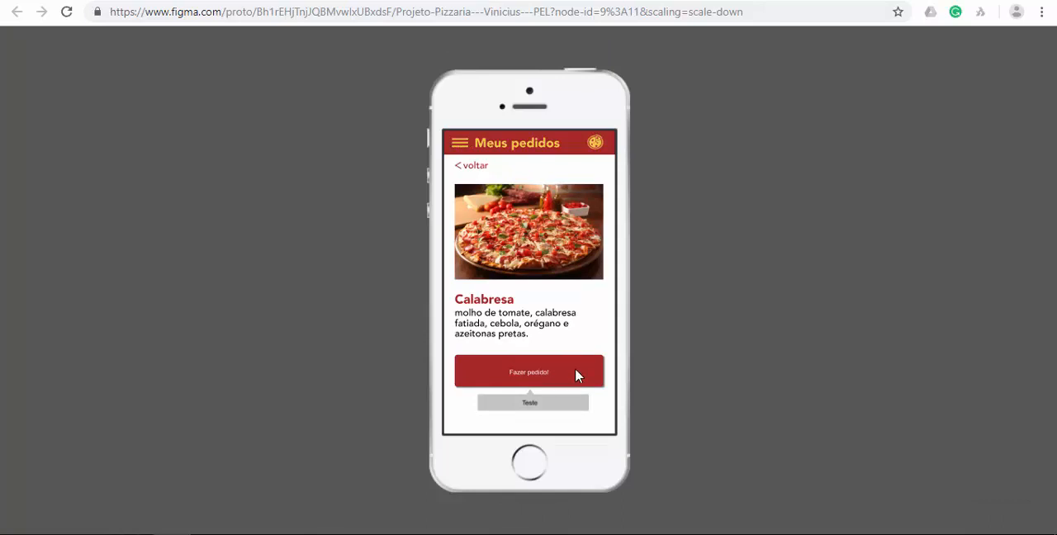
left_click(576, 370)
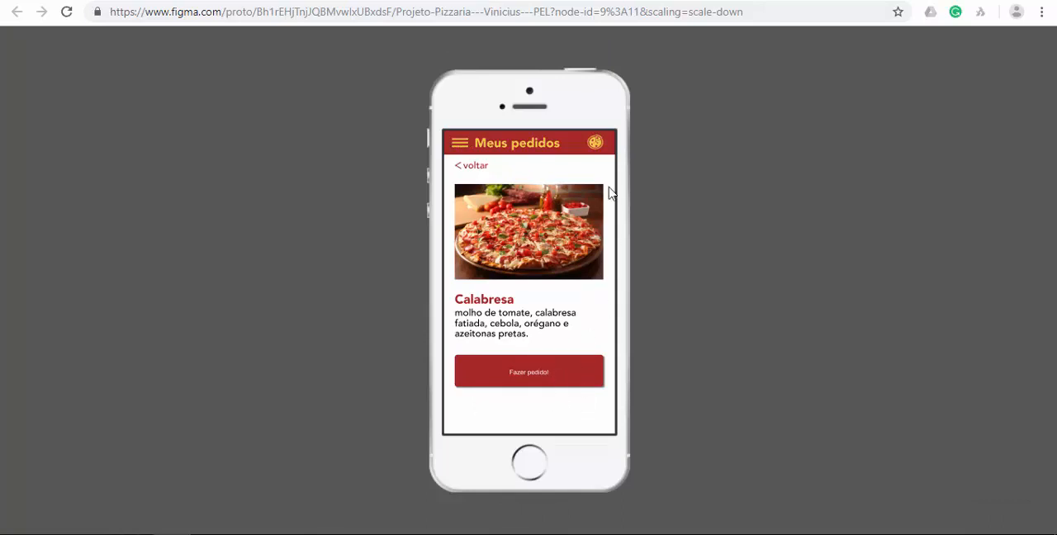
left_click(559, 386)
left_click(556, 371)
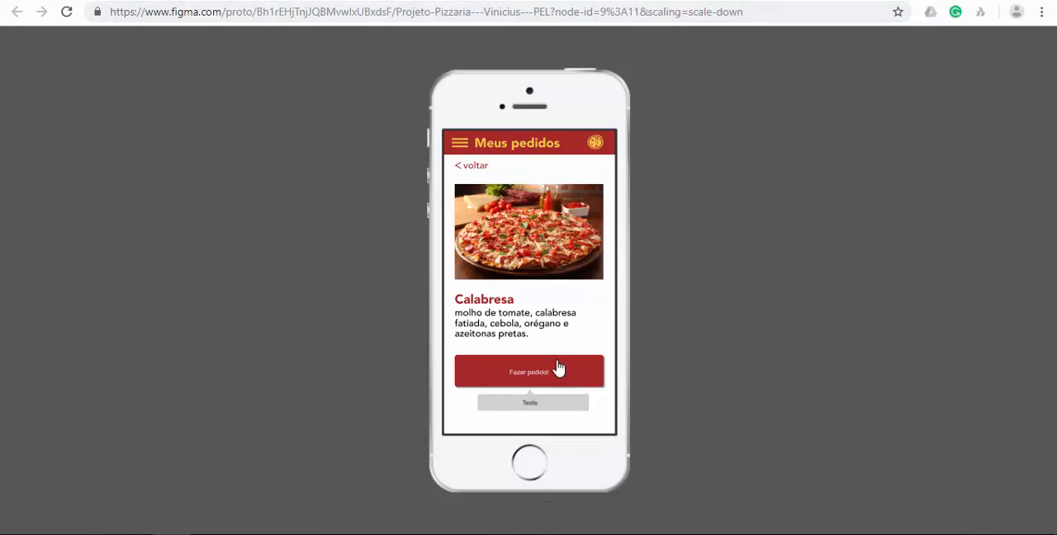
left_click(791, 0)
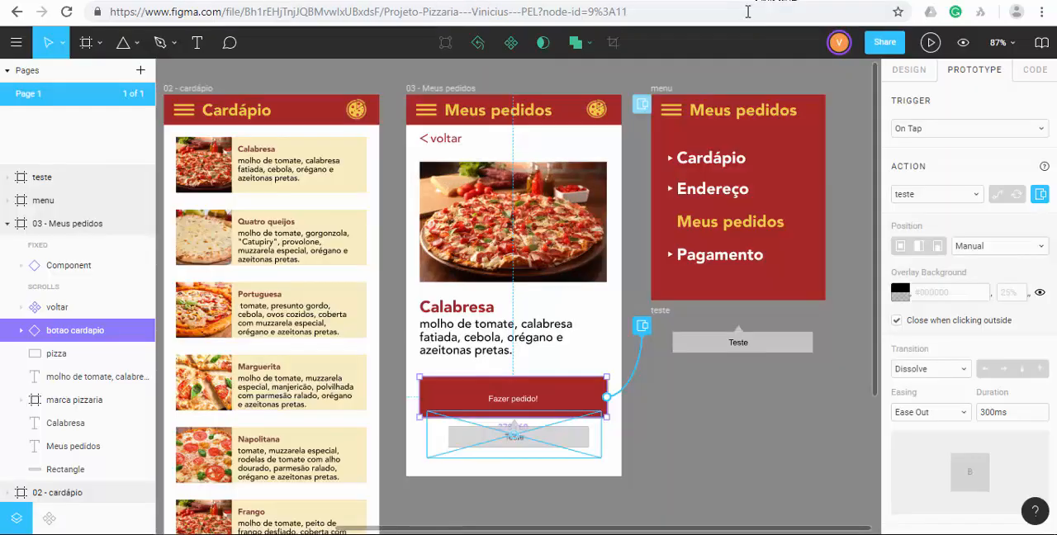